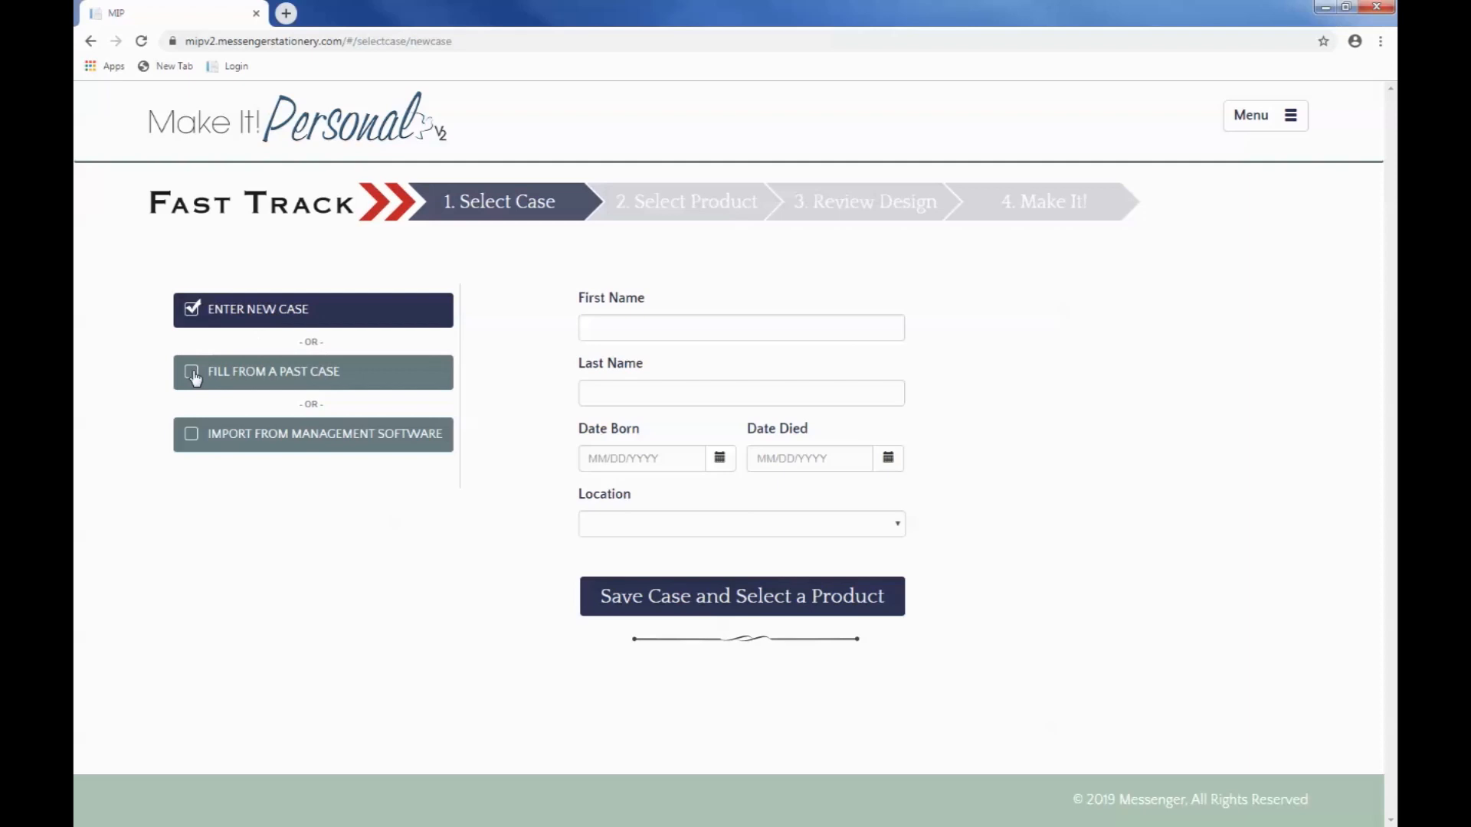
Step: Fill the case from a past case by searching "antonio", choosing the record with the 2019 death date, and proceed to product selection
left_click(193, 375)
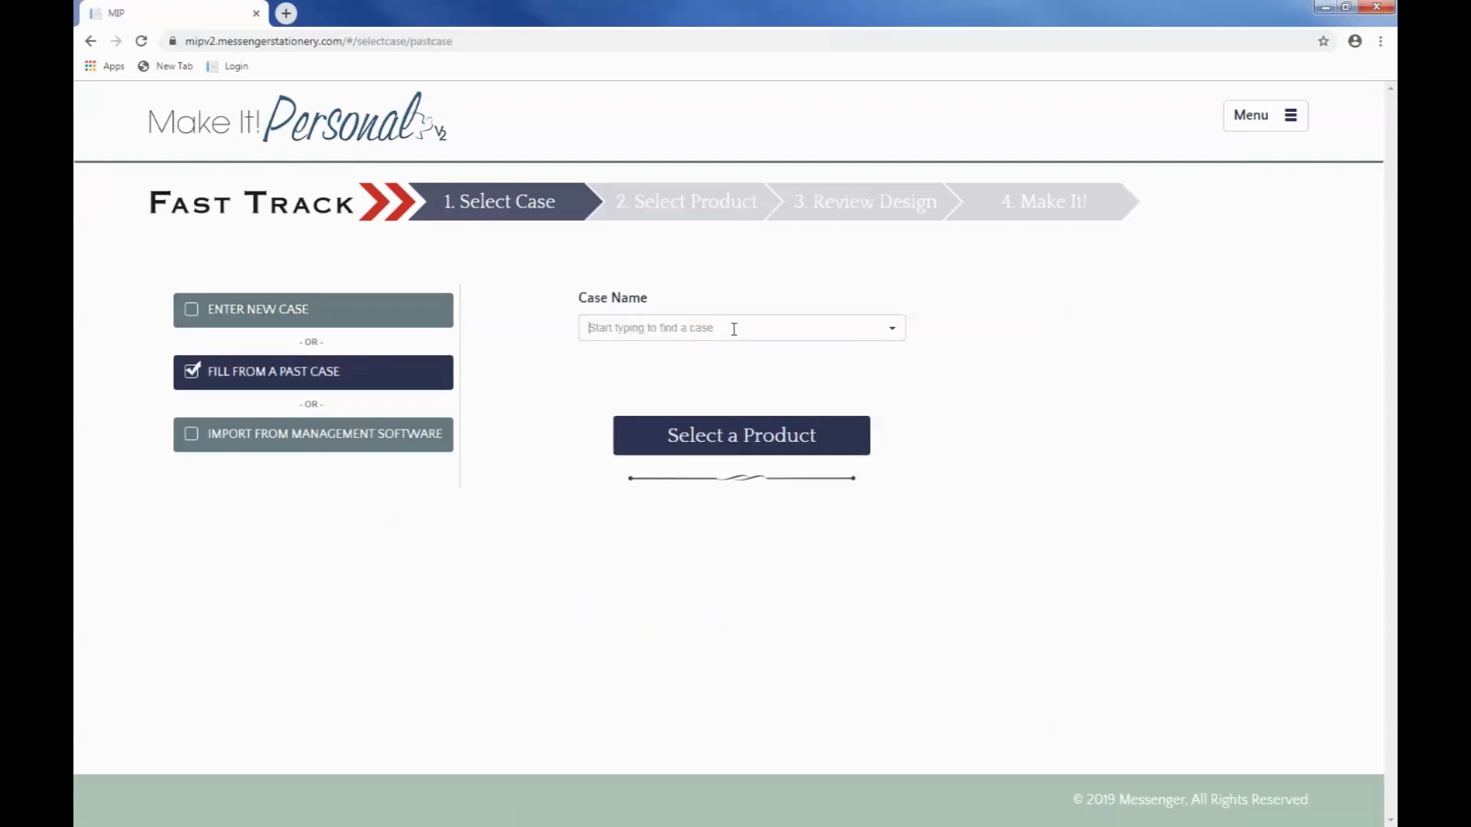
left_click(893, 330)
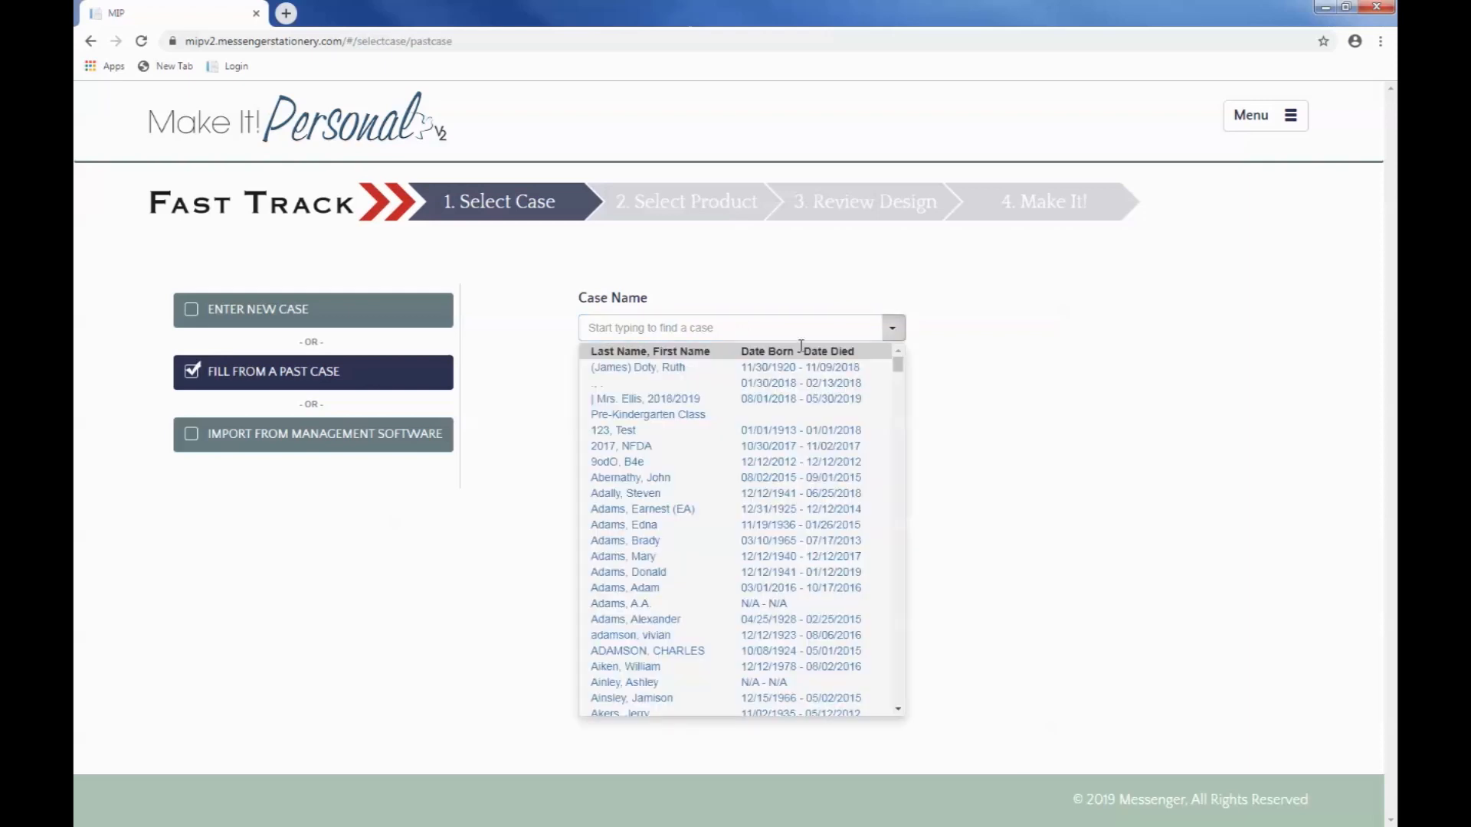
left_click(678, 330)
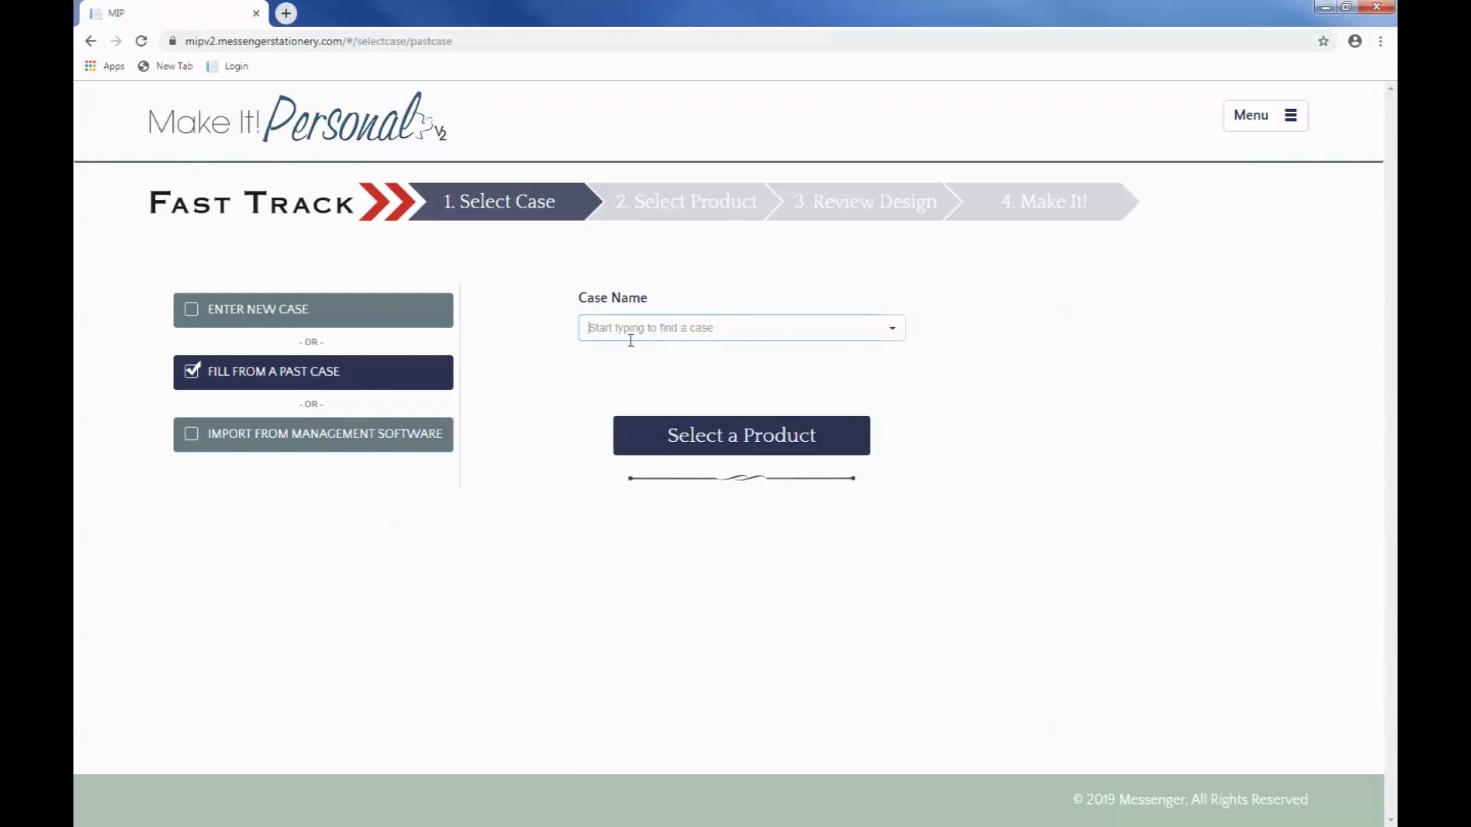
type("ant")
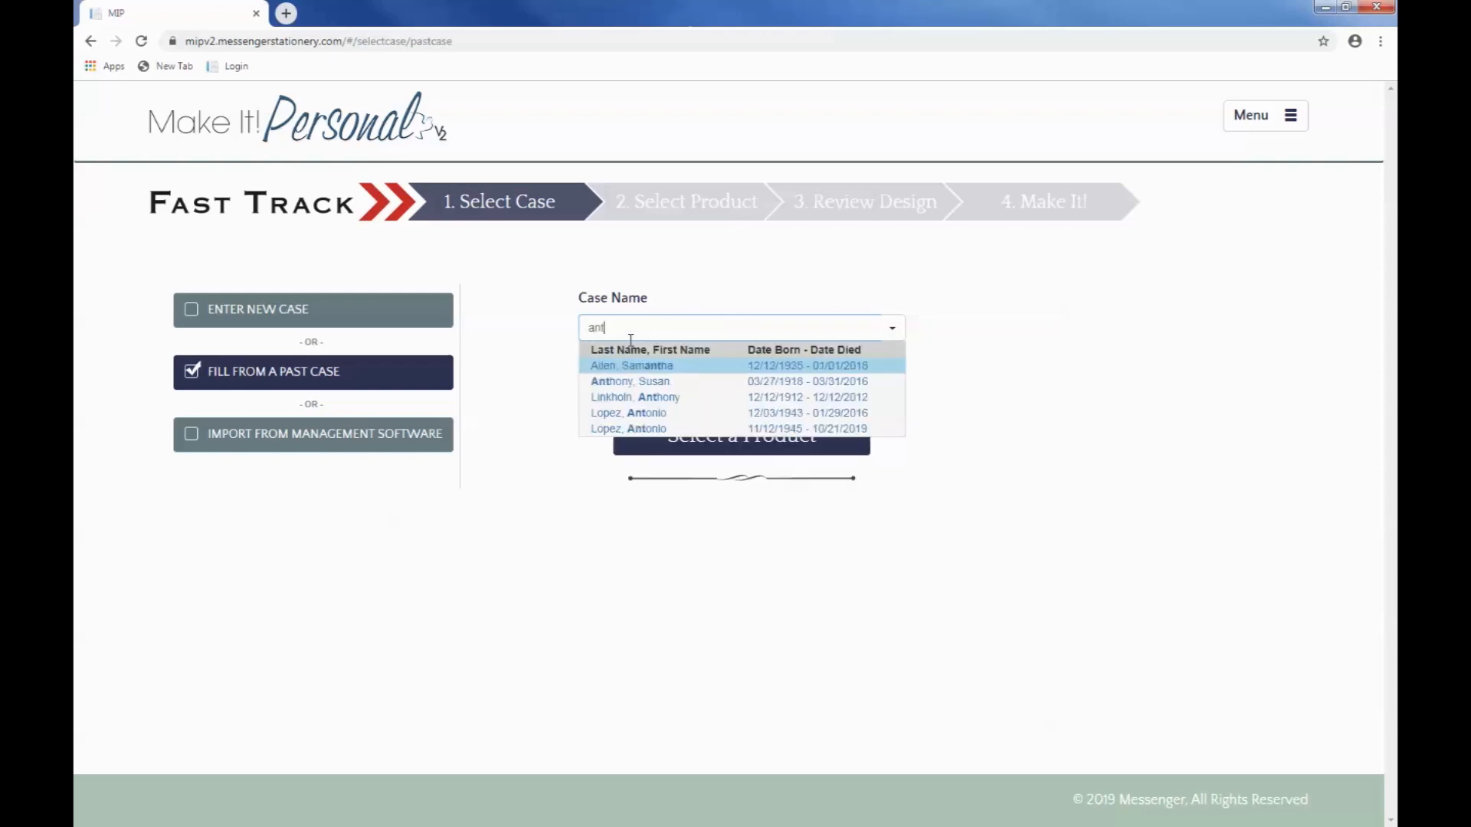
type("onio")
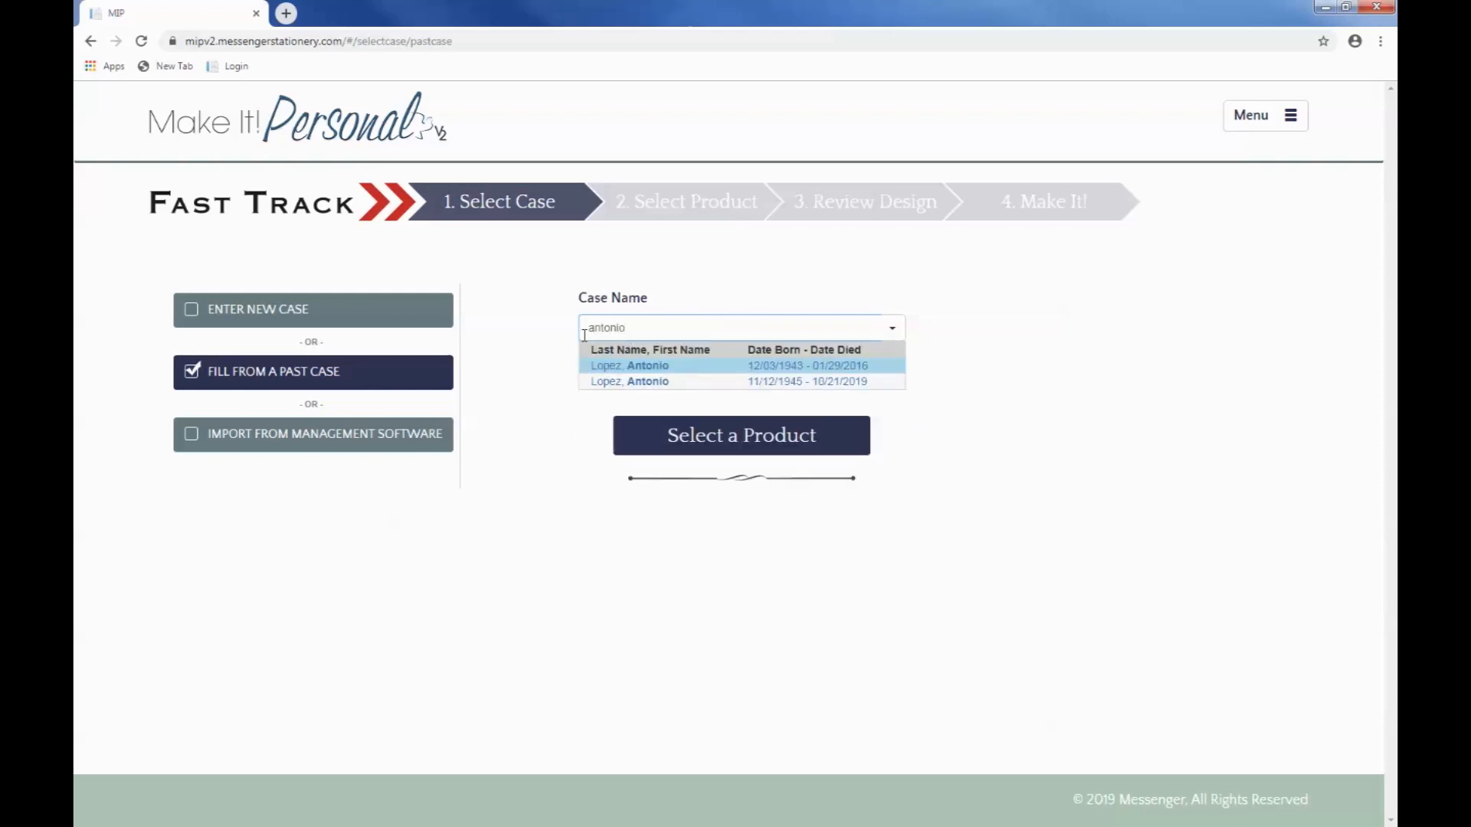
left_click(689, 387)
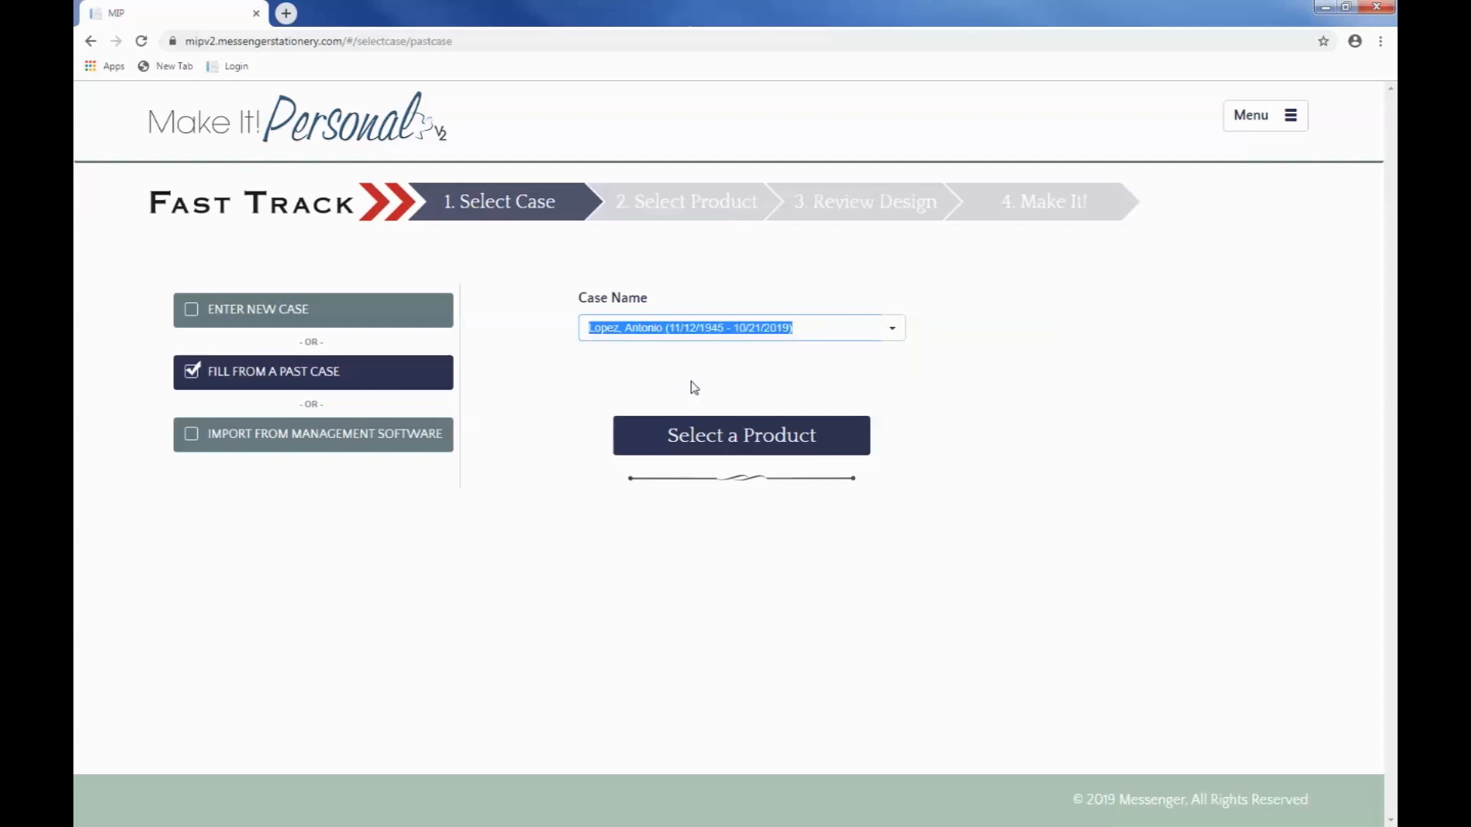
left_click(720, 439)
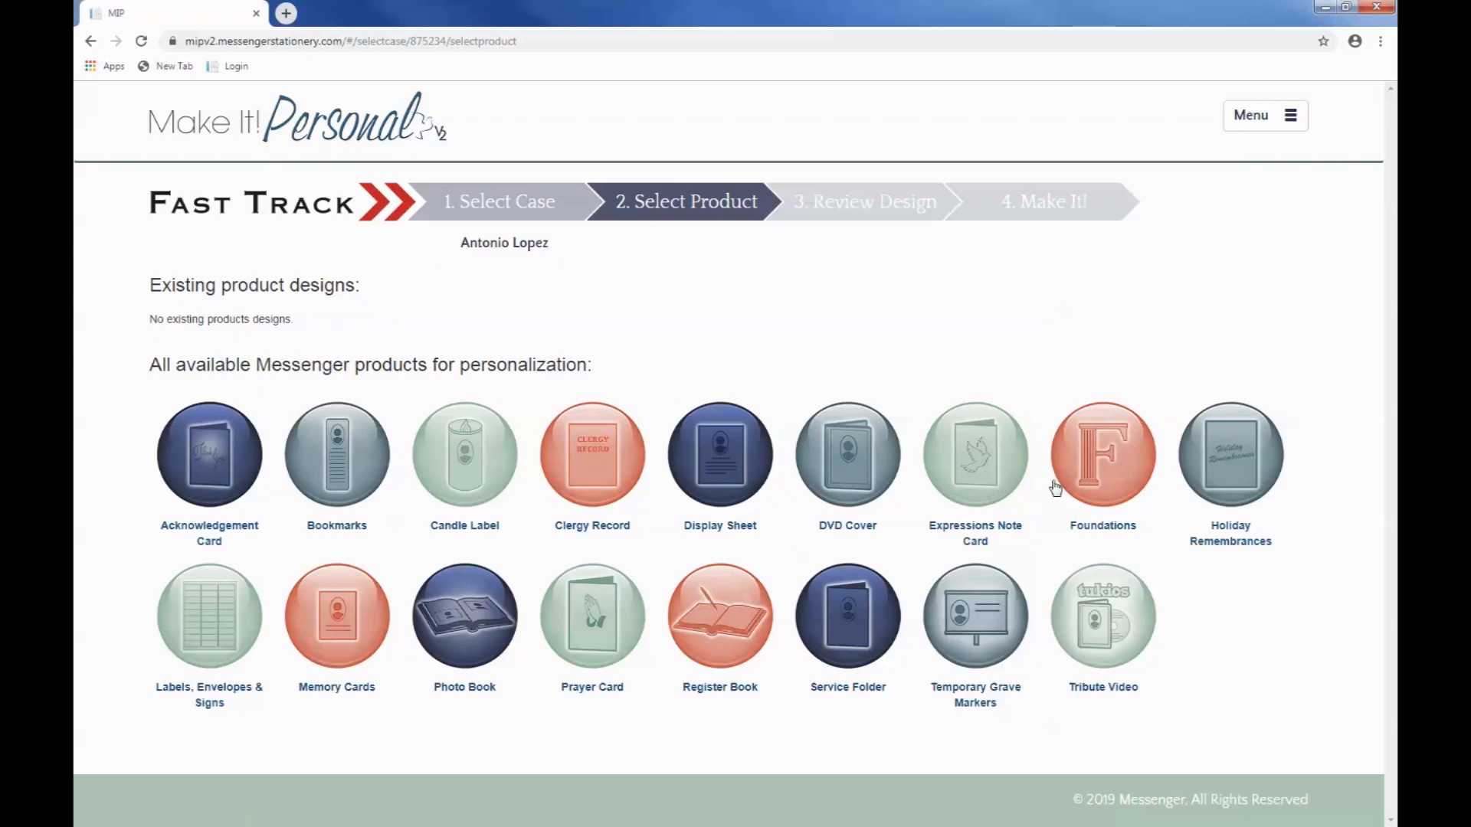
Step: Choose Tribute Video as the product, start creating the video in a new tab, and save its prefilled video settings
left_click(1106, 604)
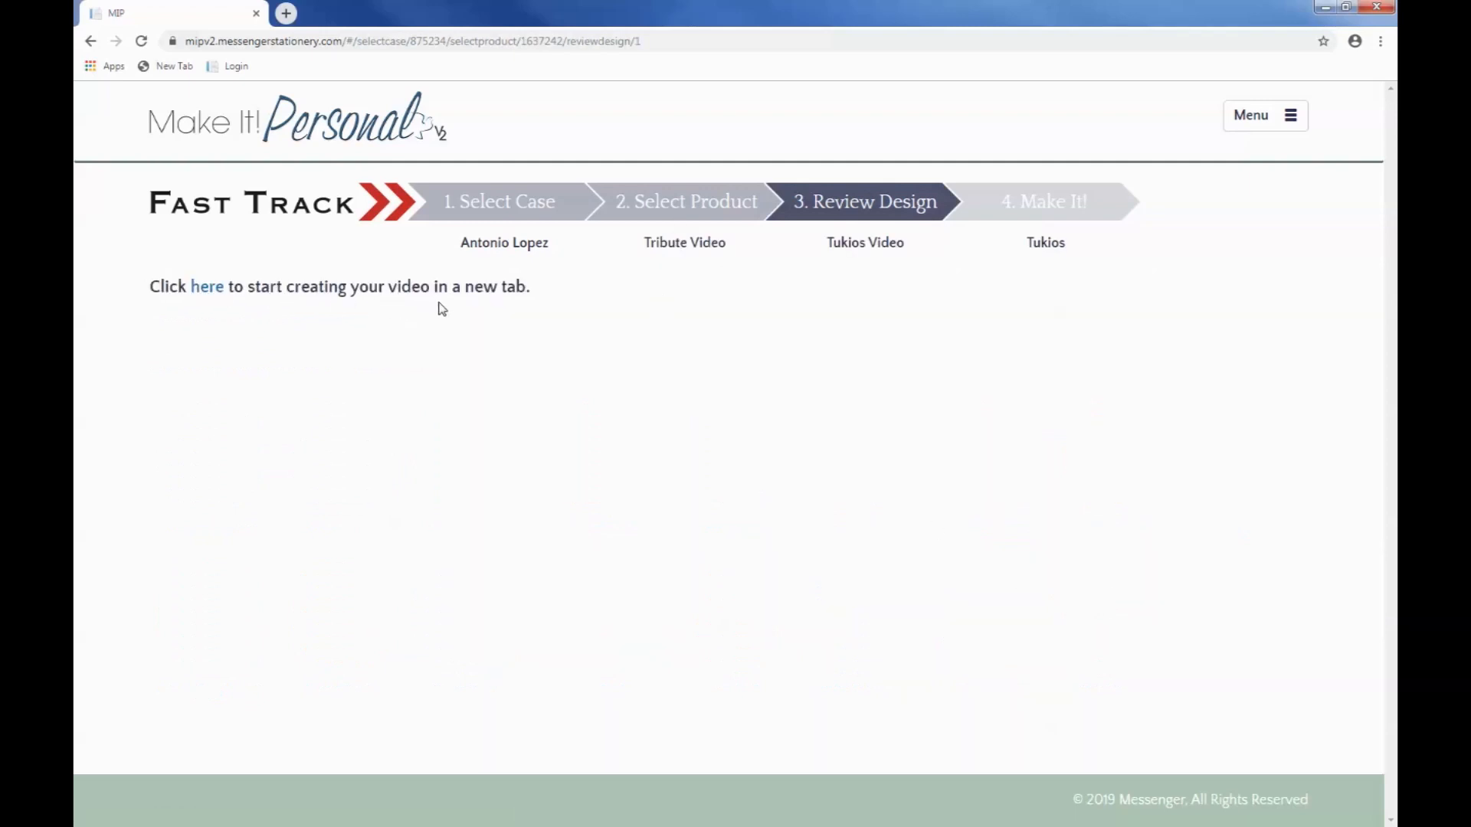
left_click(210, 288)
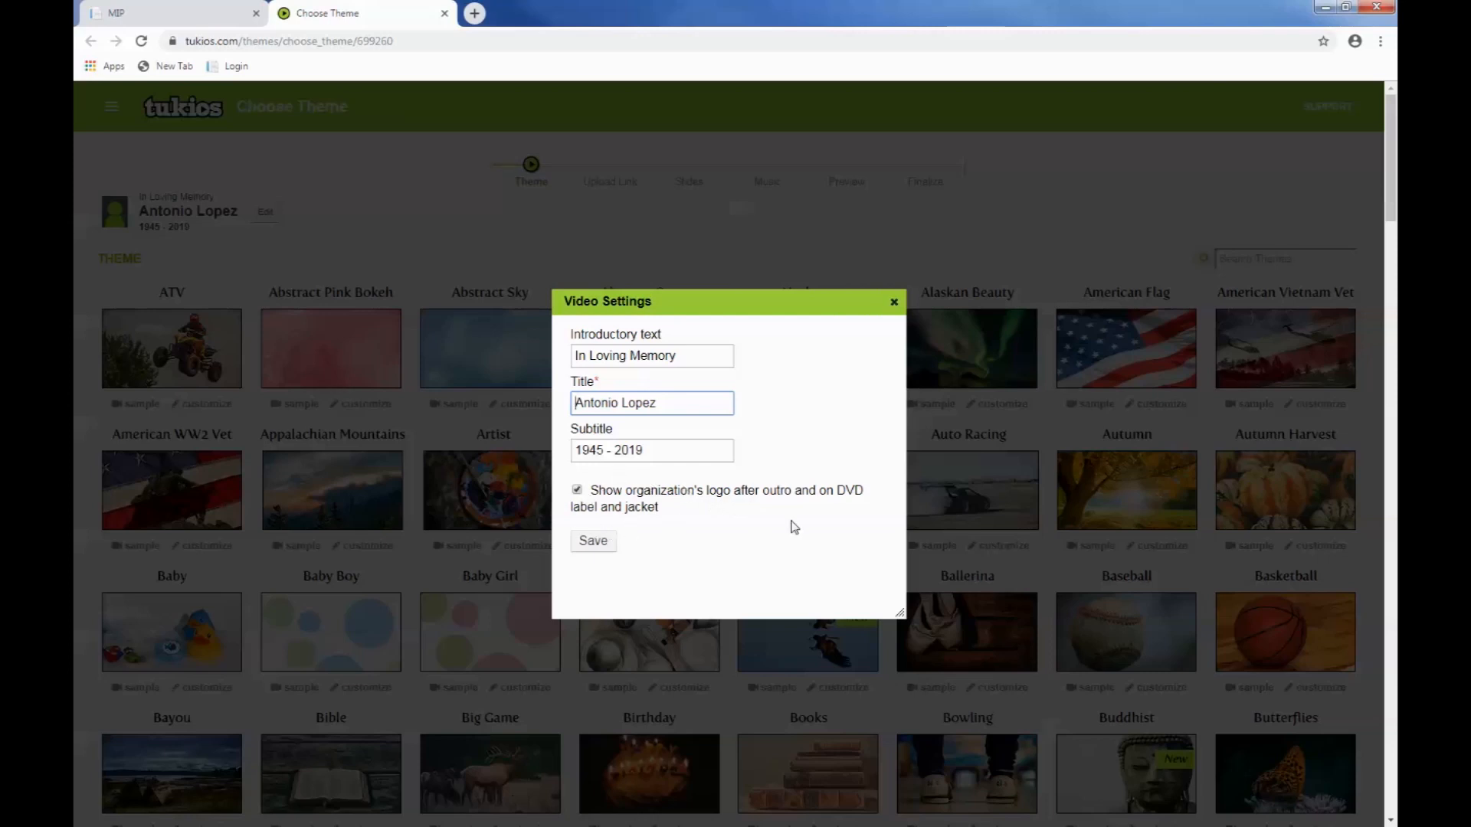
left_click(596, 542)
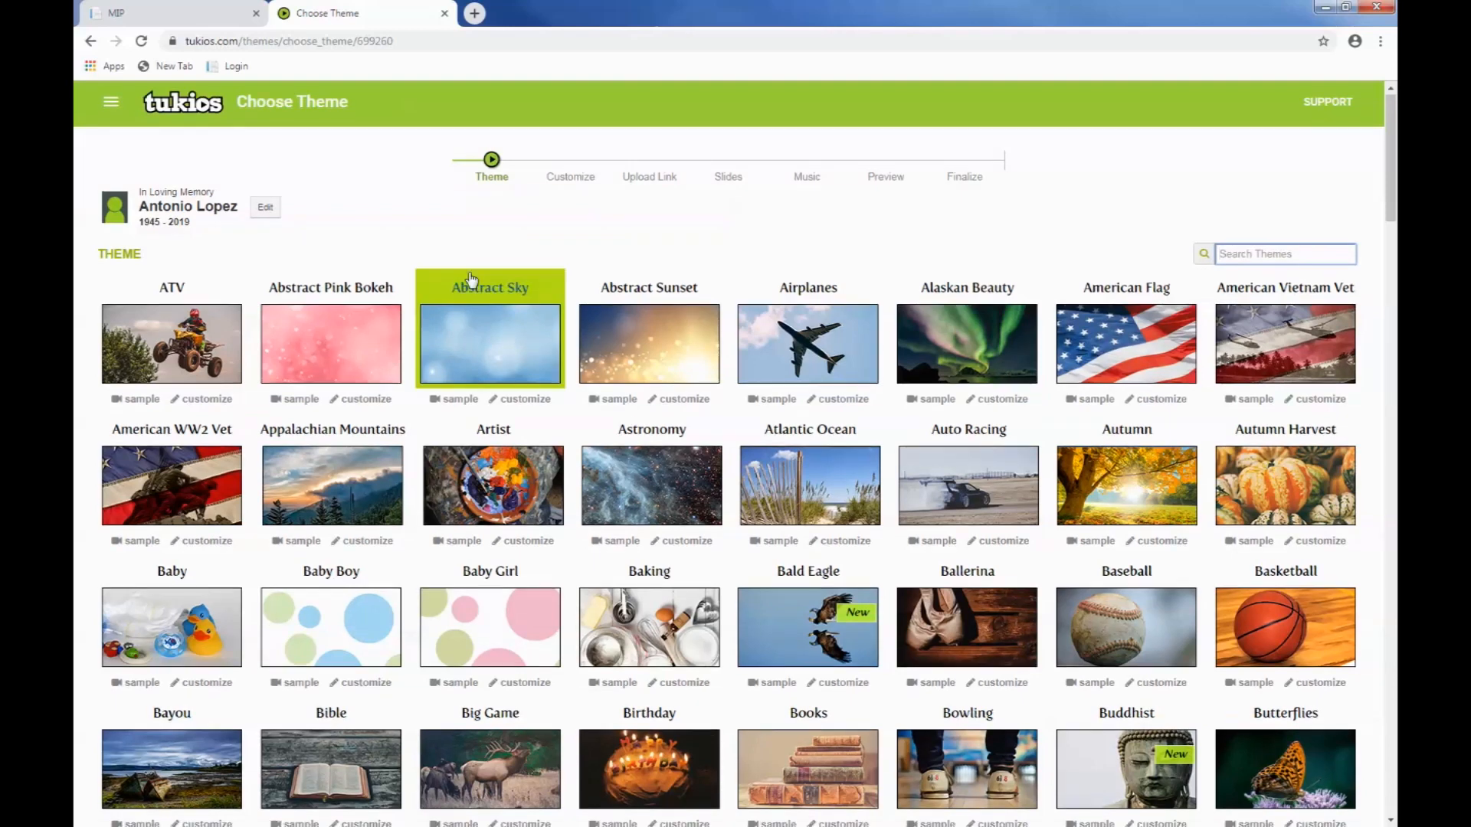
Step: Find the MIP Family Tree theme in the theme gallery and open it for customization
scroll(465, 297, "down", 4)
scroll(465, 297, "down", 11)
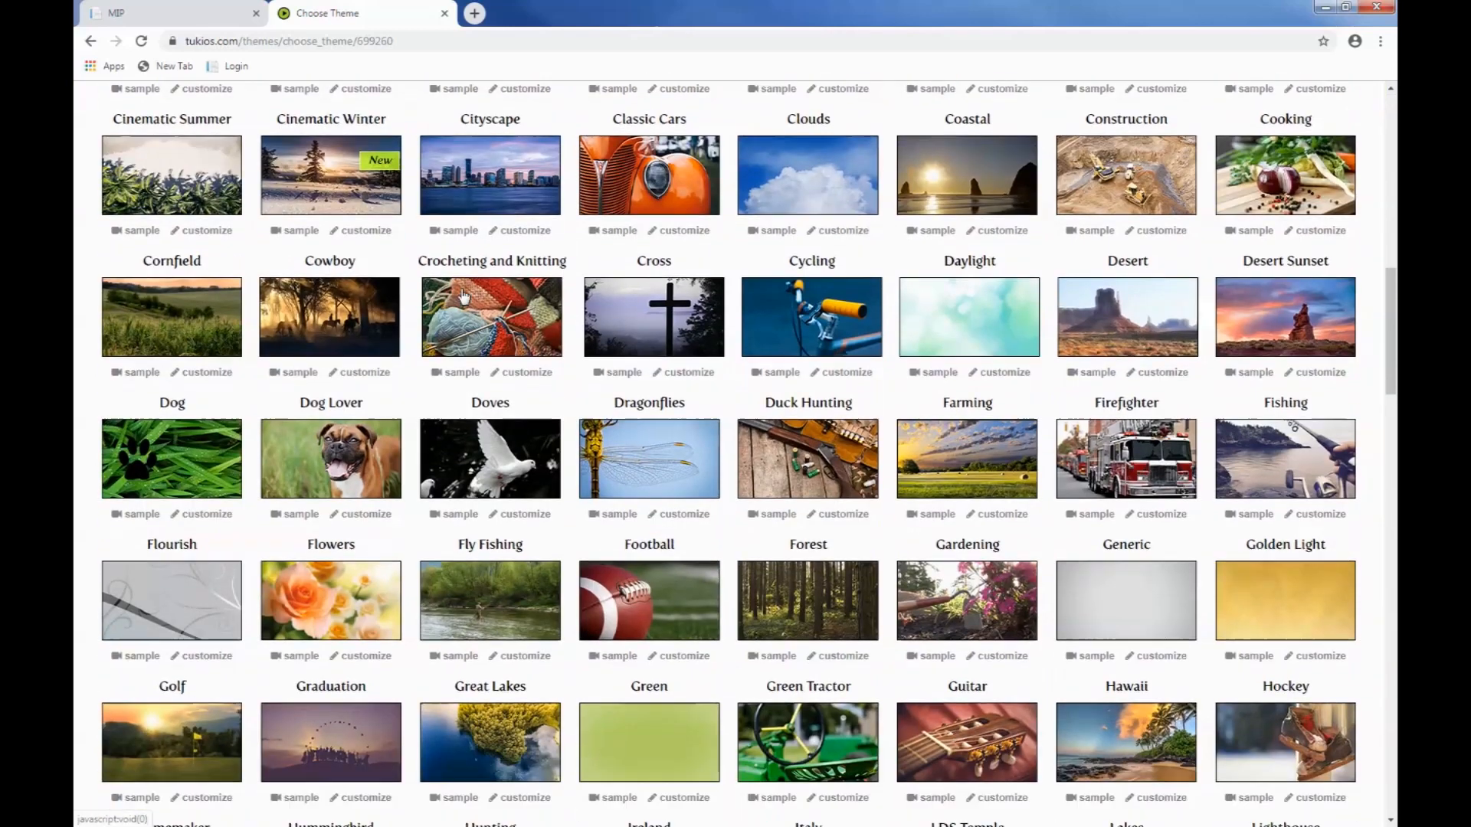
scroll(465, 297, "down", 7)
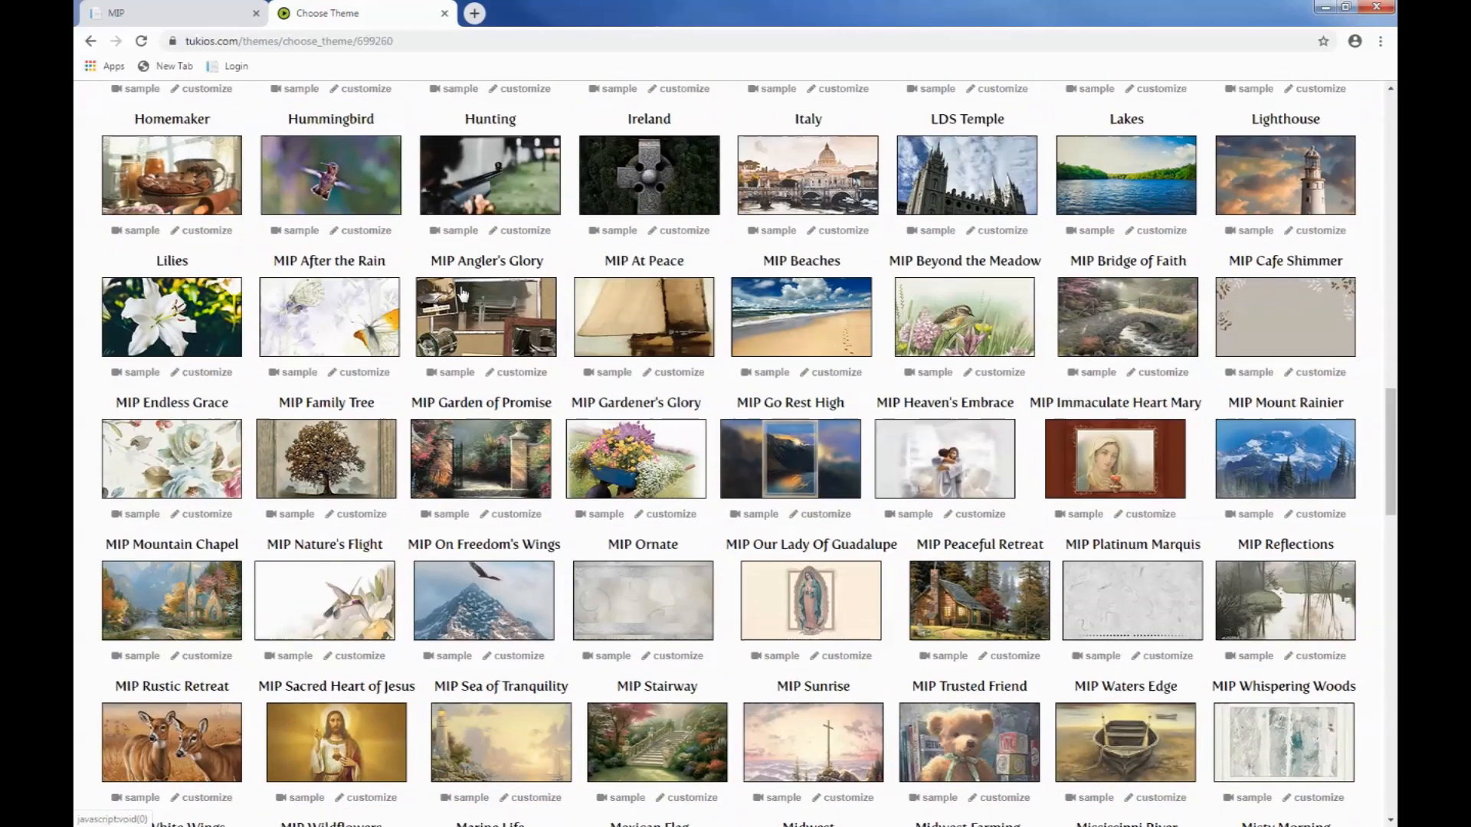
left_click(362, 519)
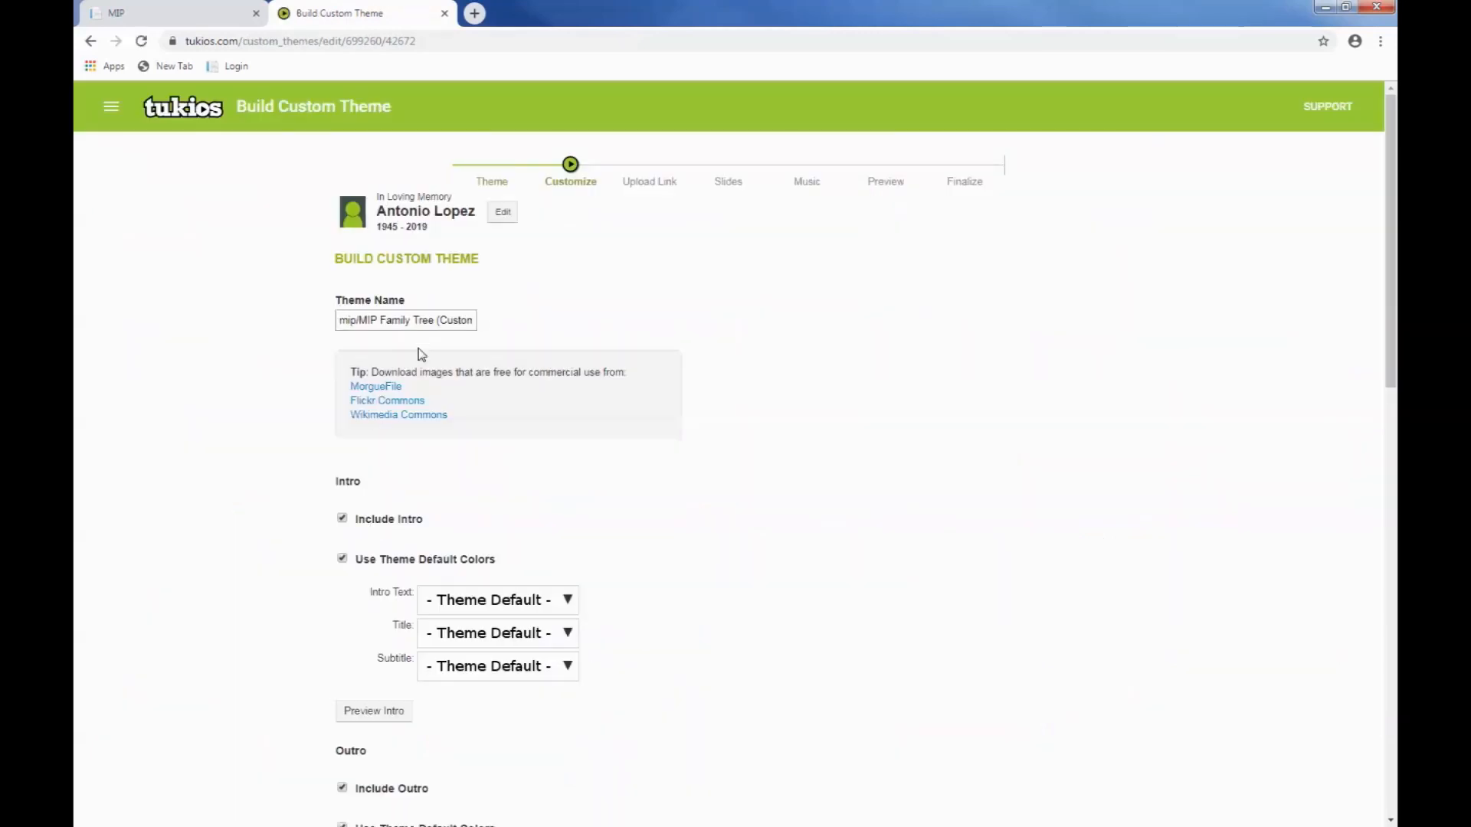
Step: Preview the intro of the custom Family Tree theme
scroll(298, 438, "down", 2)
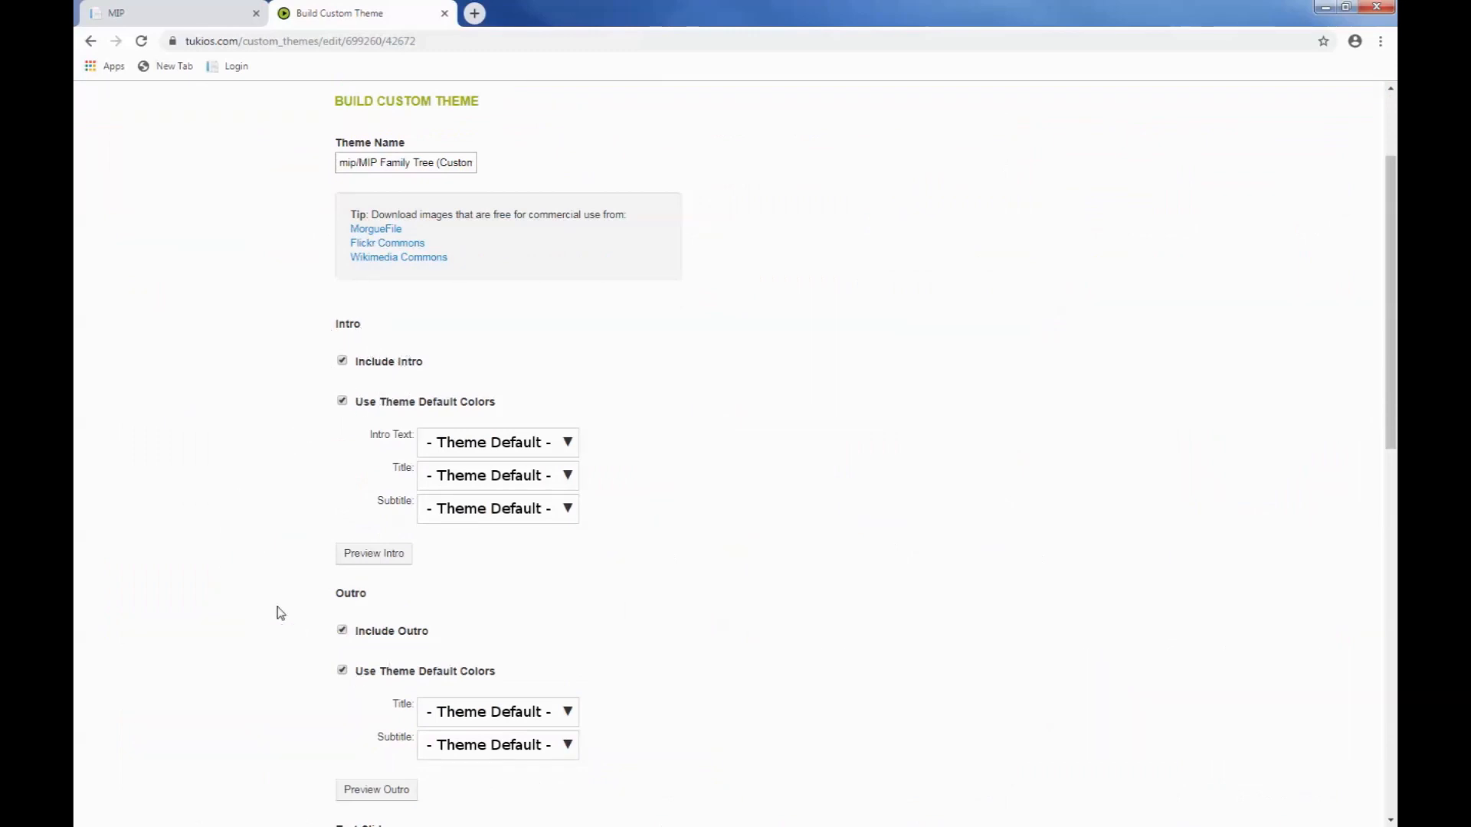
scroll(295, 576, "down", 3)
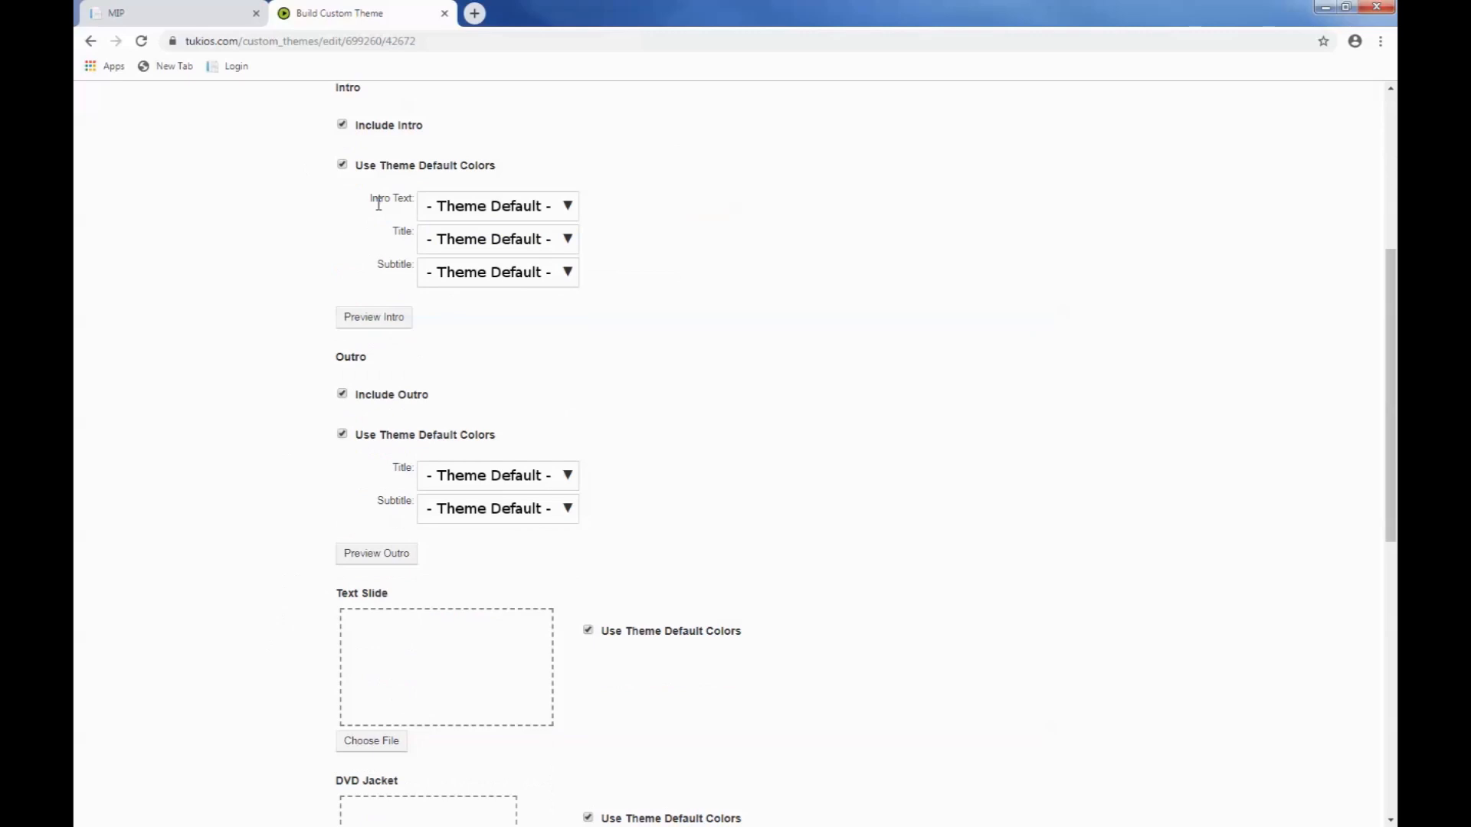
left_click(375, 319)
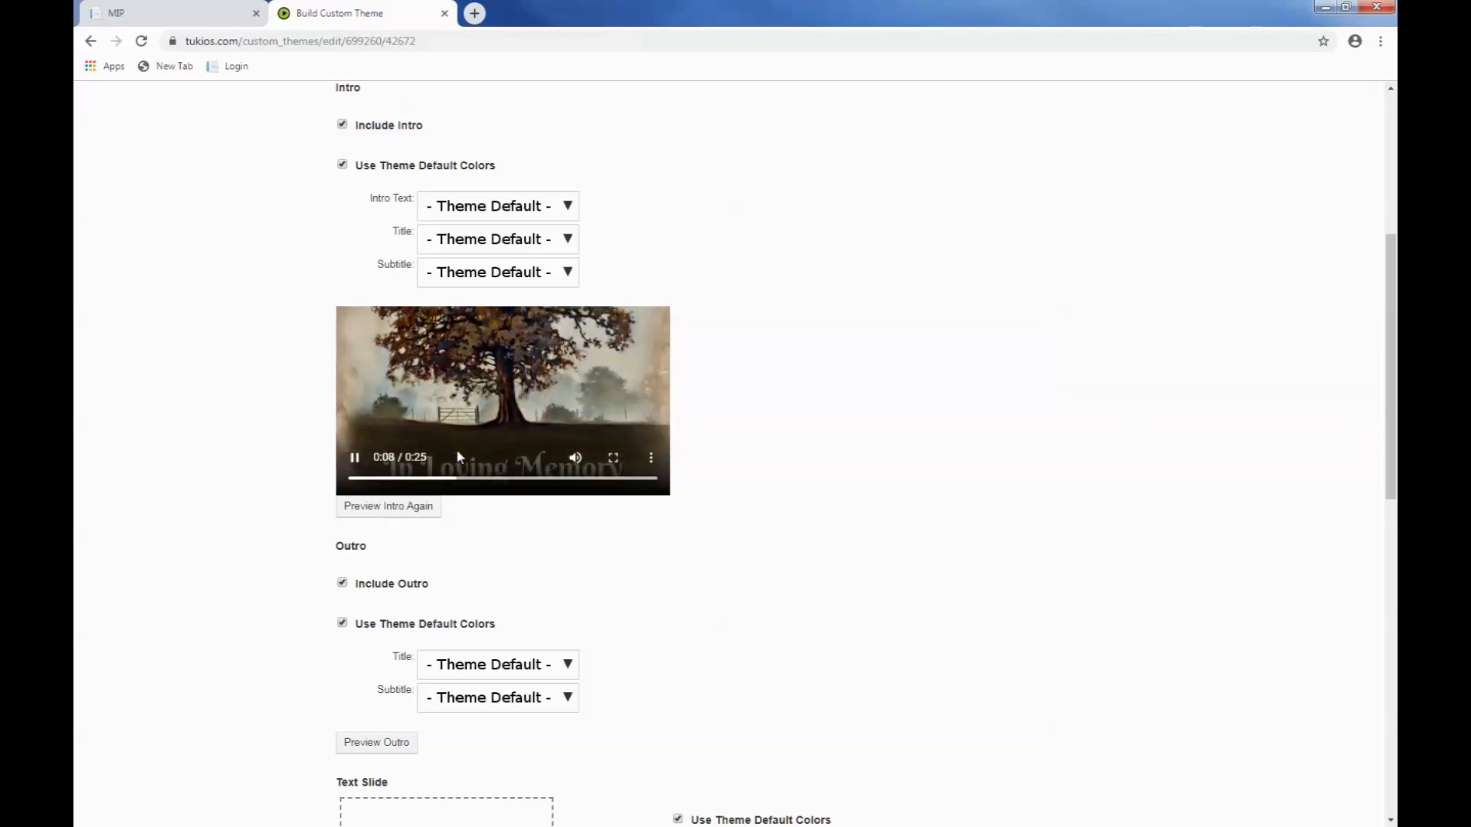
scroll(451, 458, "up", 2)
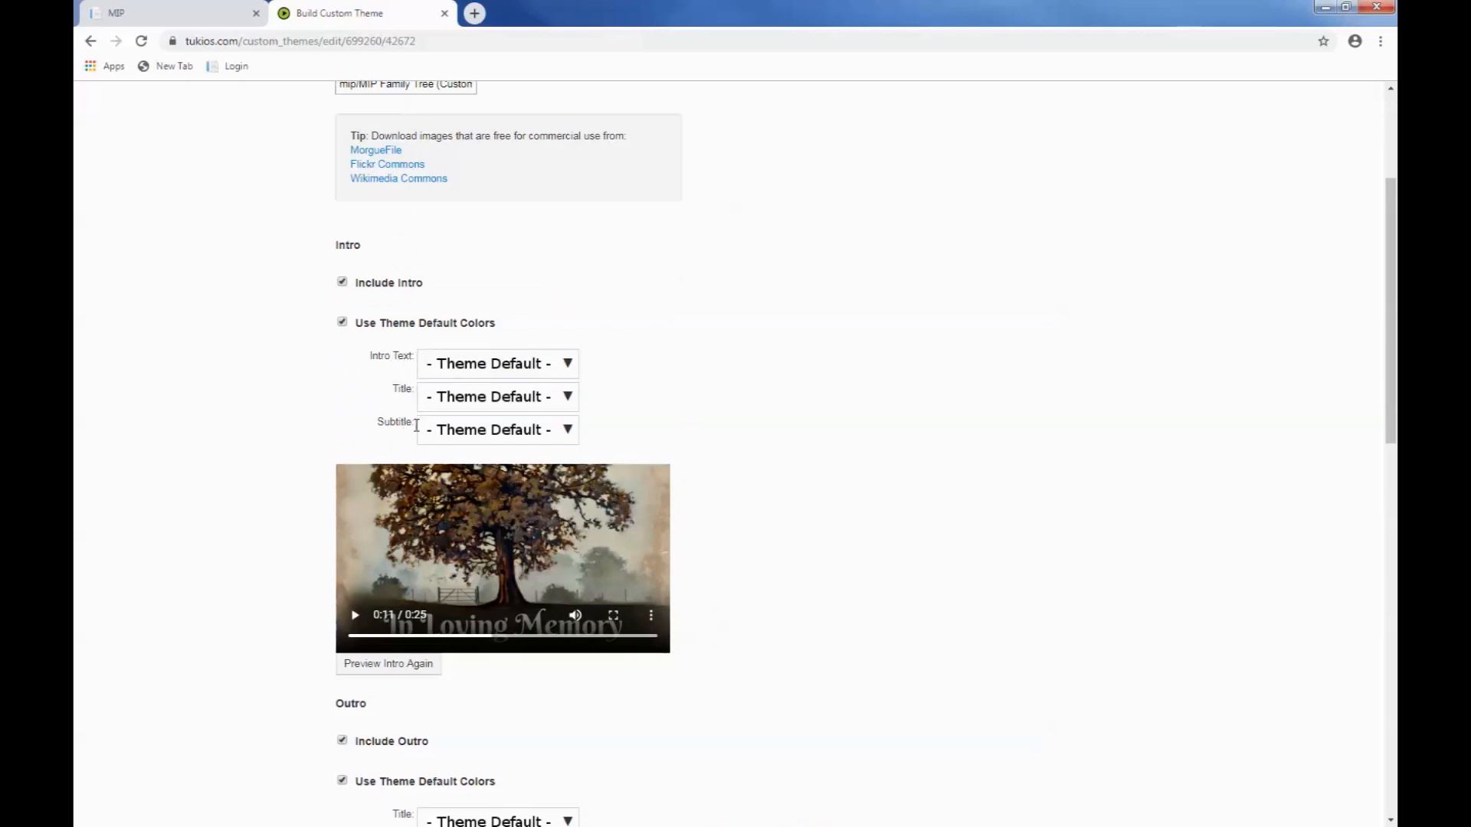
Step: Keep the theme defaults for the outro, text slide, DVD jacket, label and menu, and continue to the family upload setup
scroll(293, 383, "down", 5)
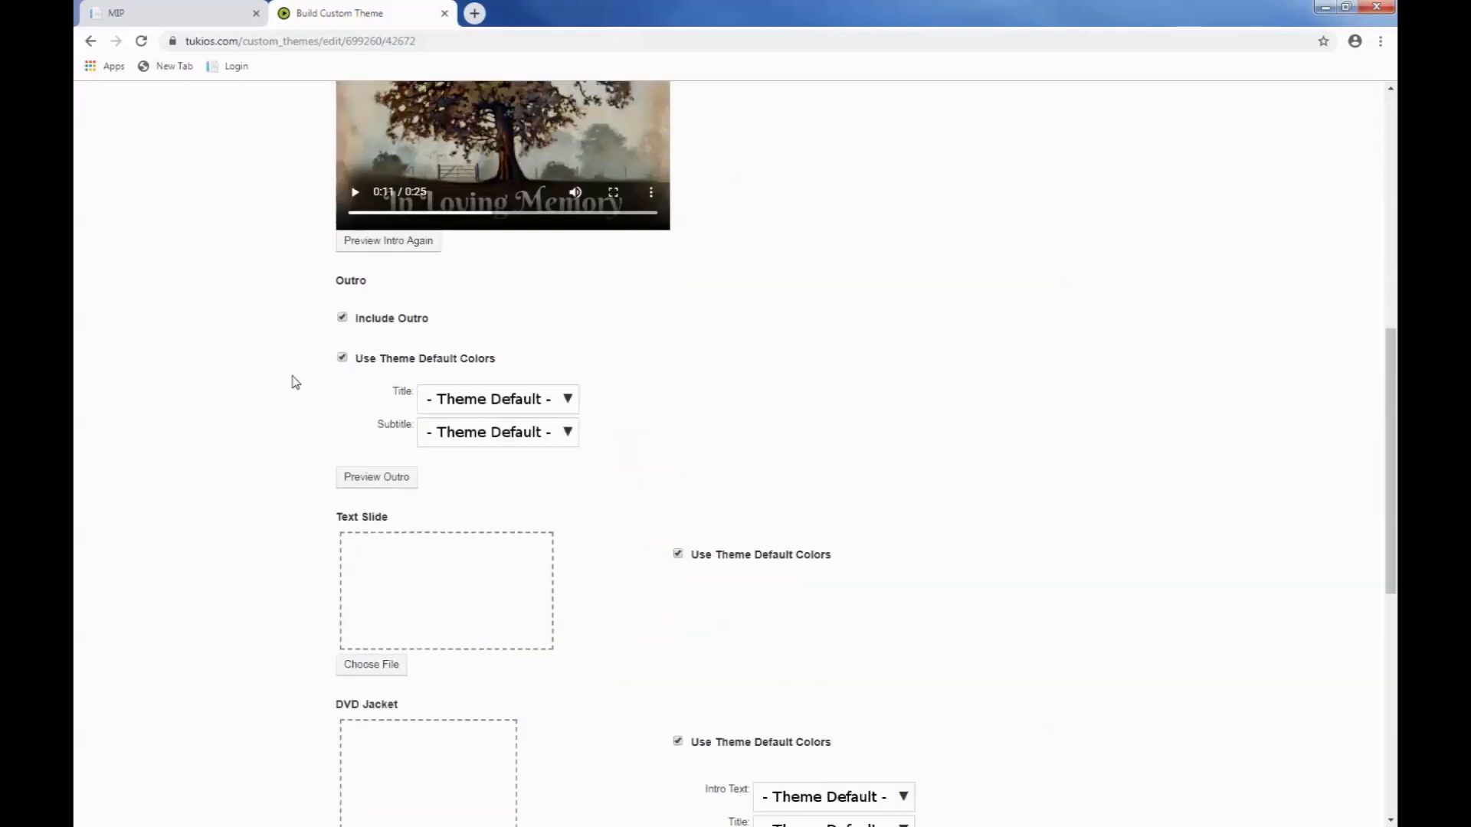
scroll(294, 383, "down", 3)
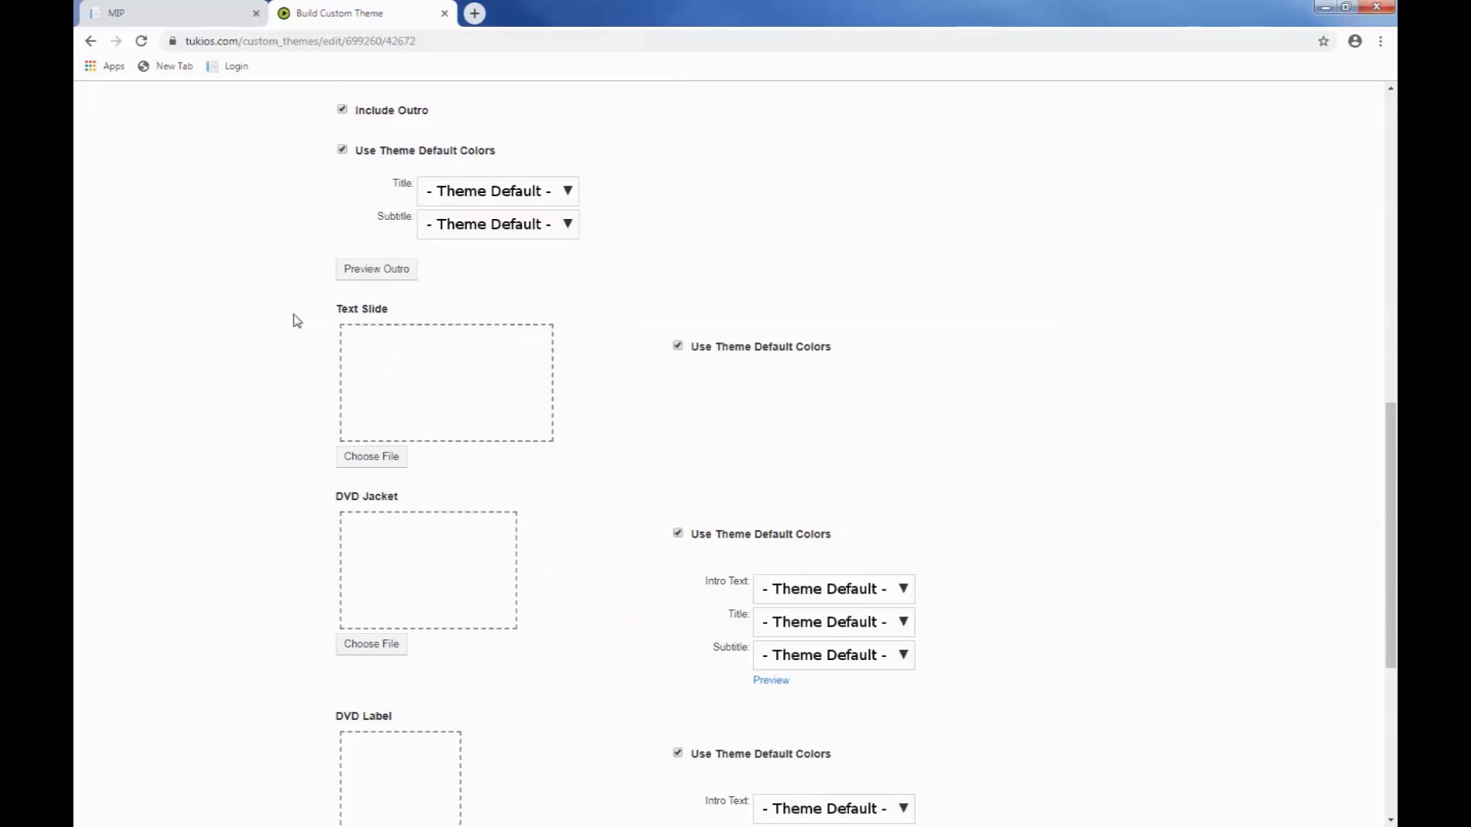
scroll(298, 320, "down", 1)
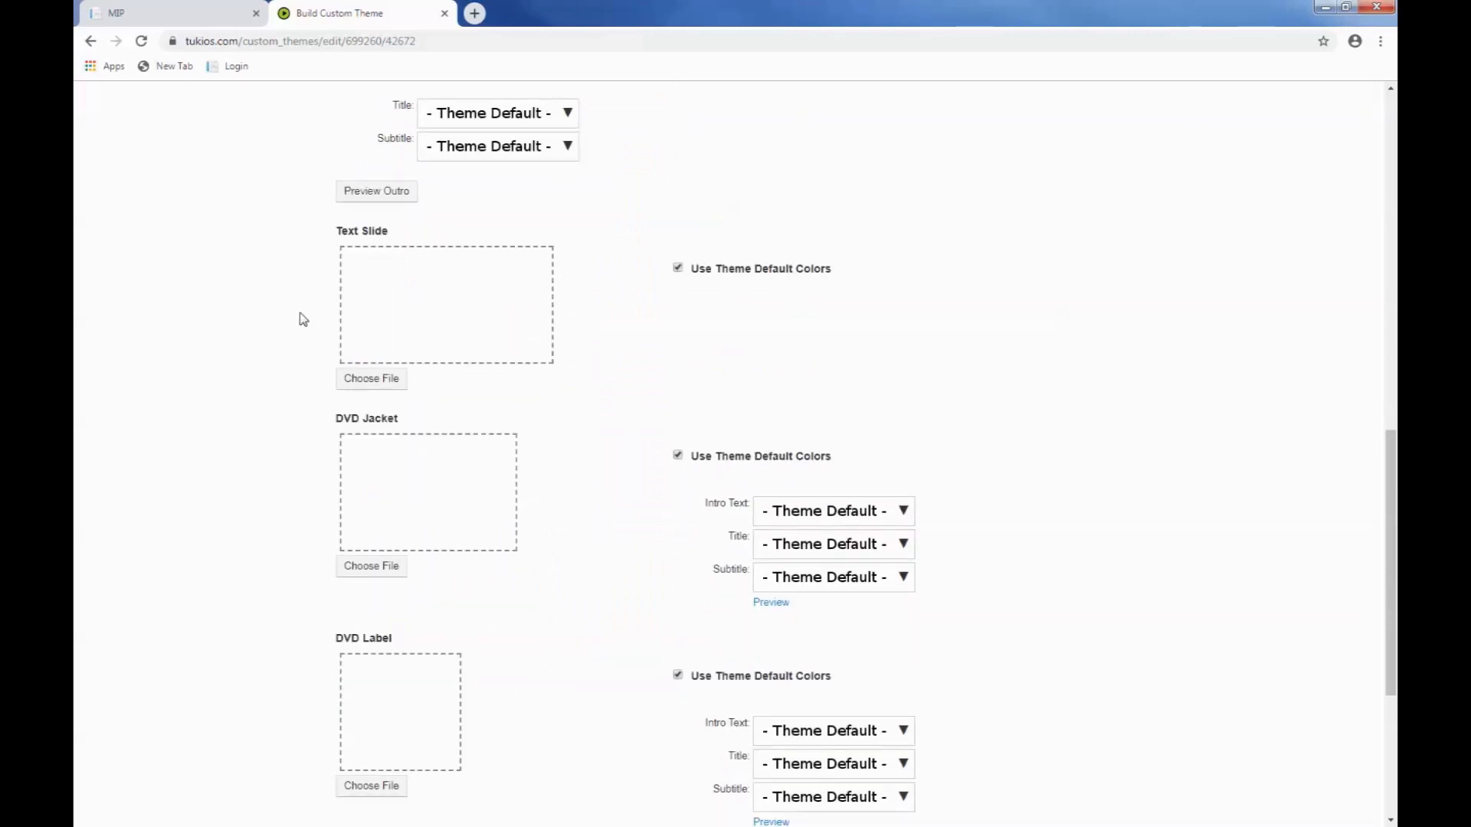
scroll(302, 319, "down", 1)
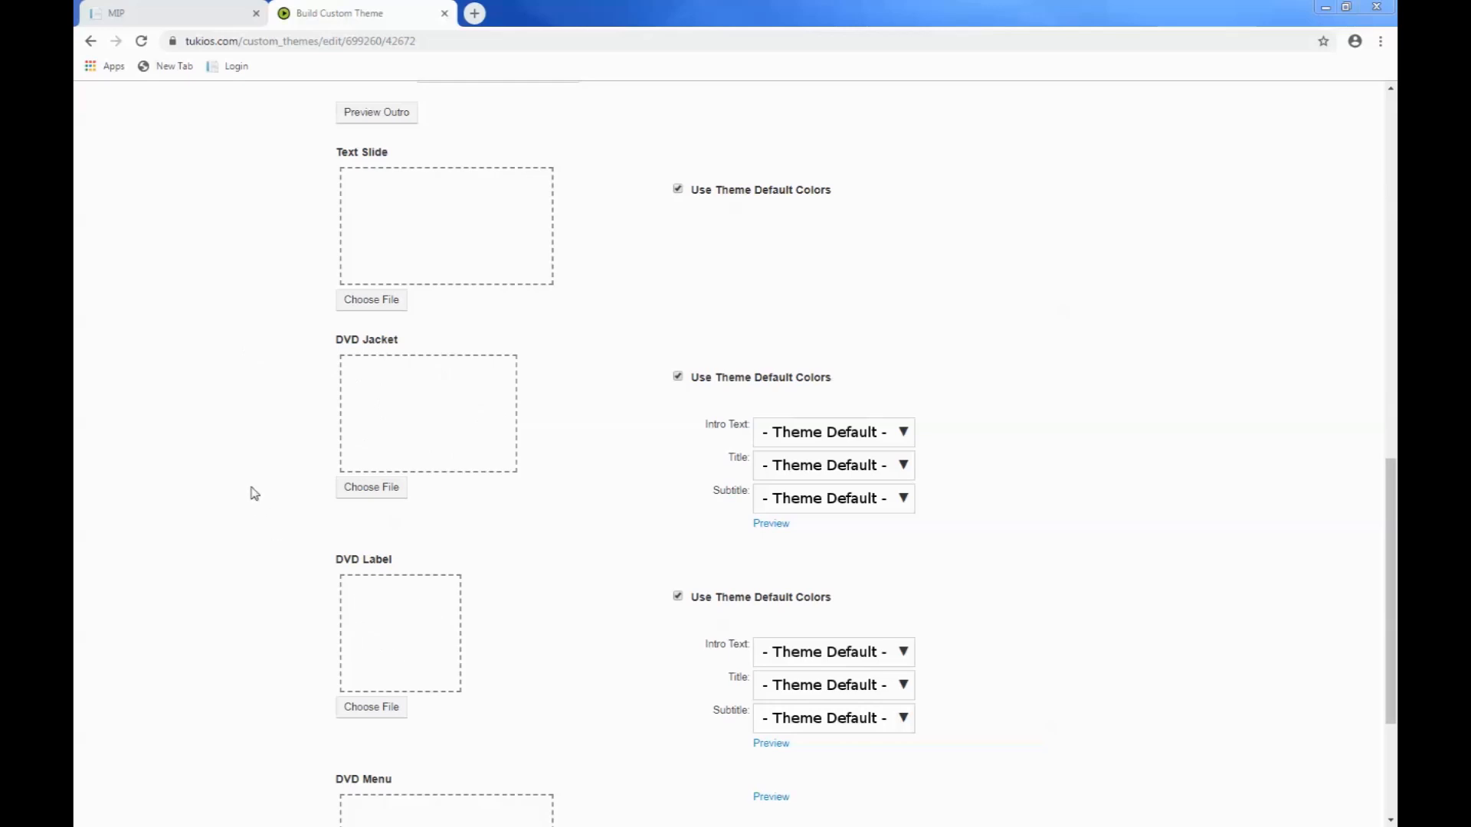
scroll(254, 493, "down", 3)
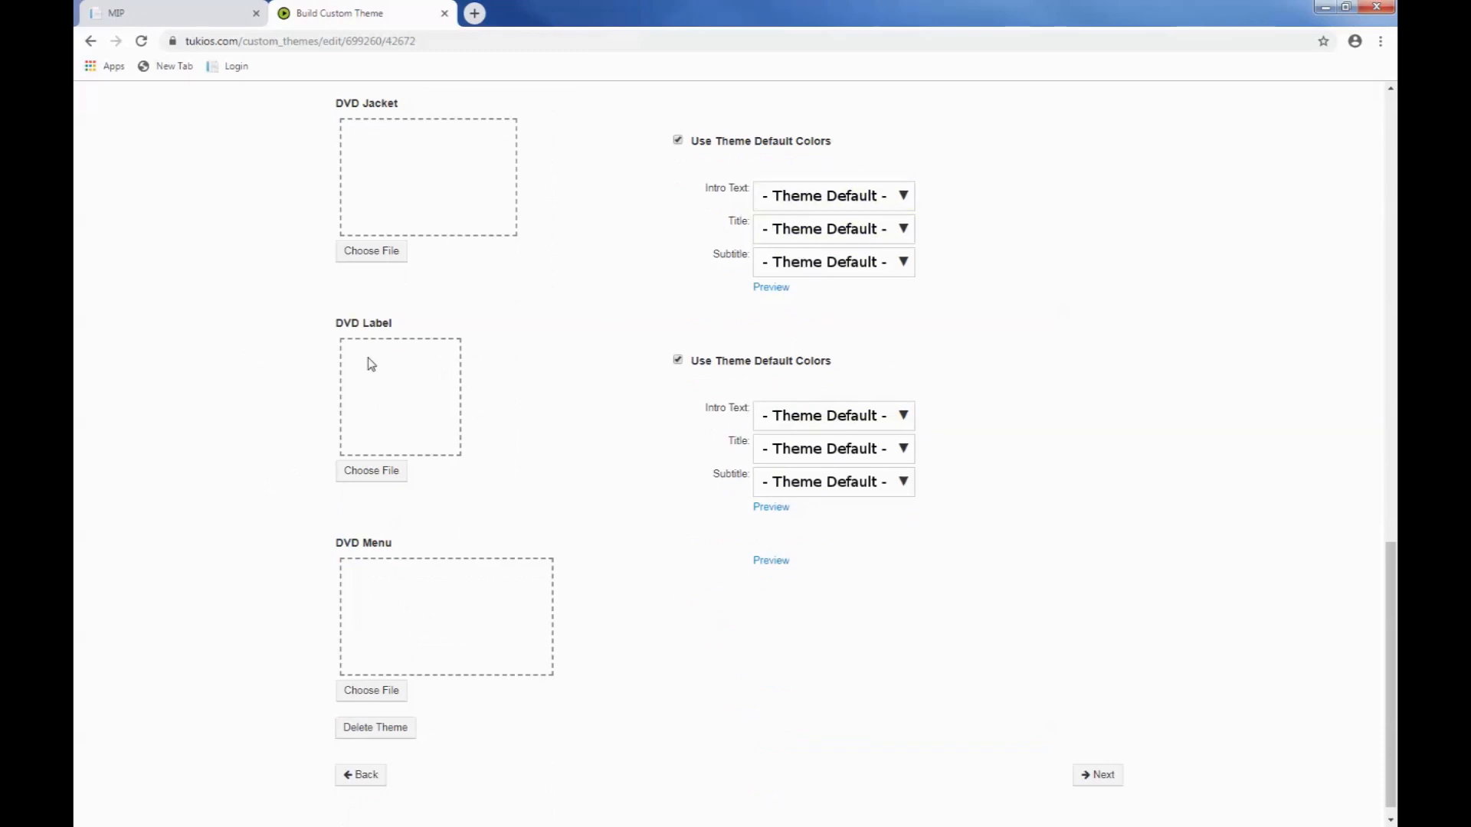
scroll(370, 364, "down", 1)
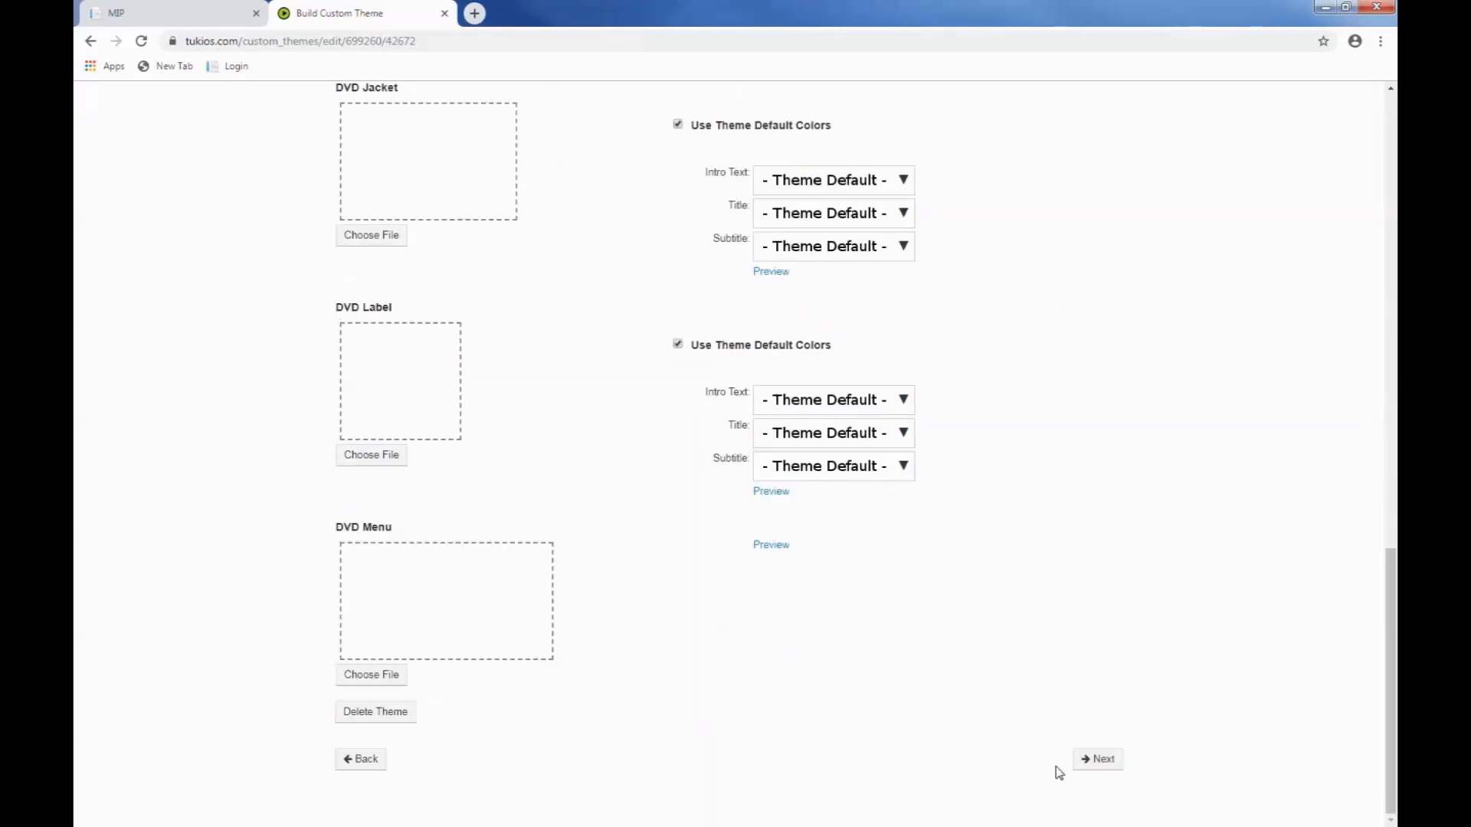
left_click(1097, 766)
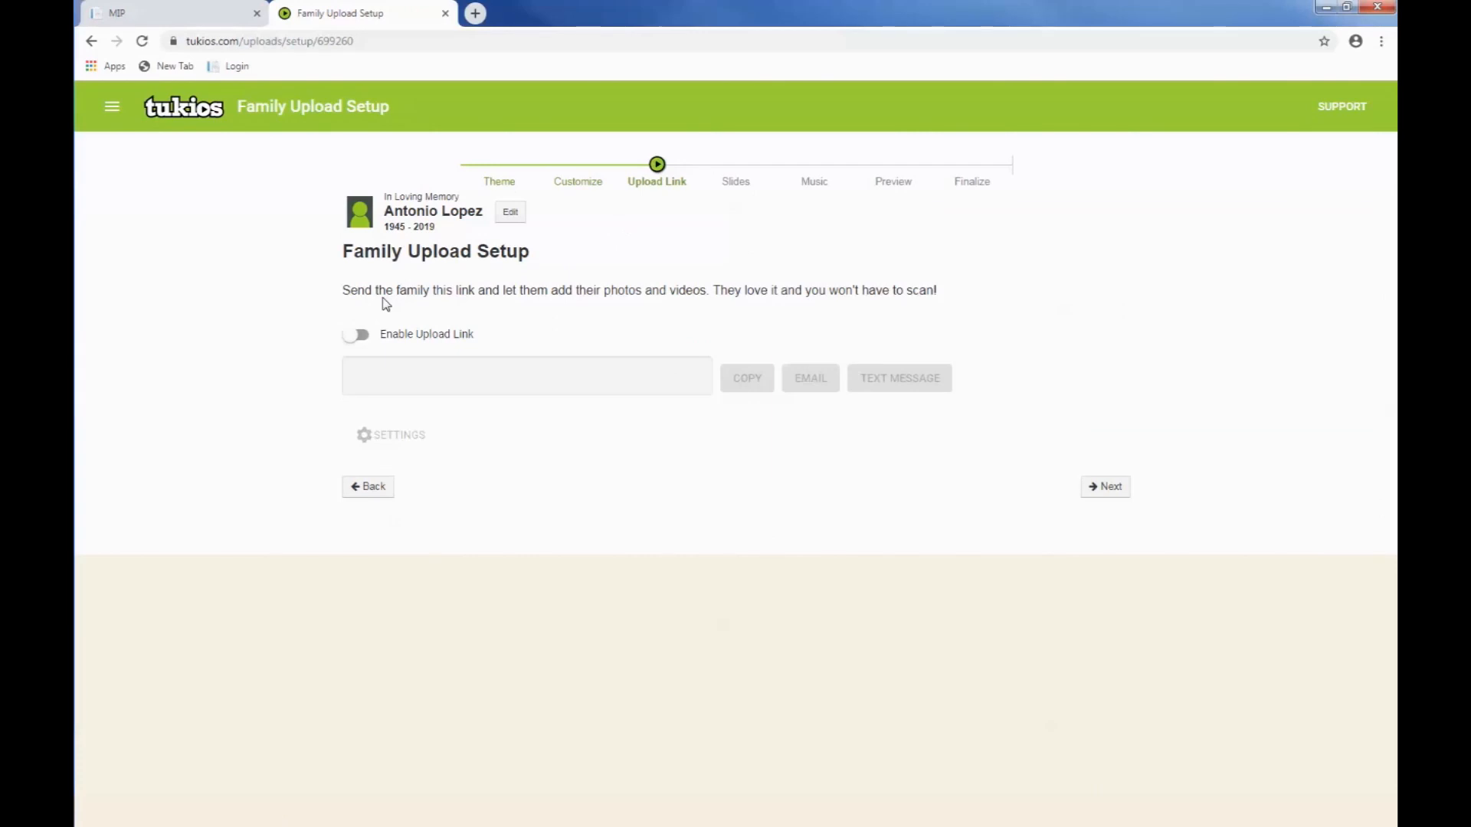
Step: Enable the family upload link and set its photo limit to 50 in the upload settings
left_click(364, 338)
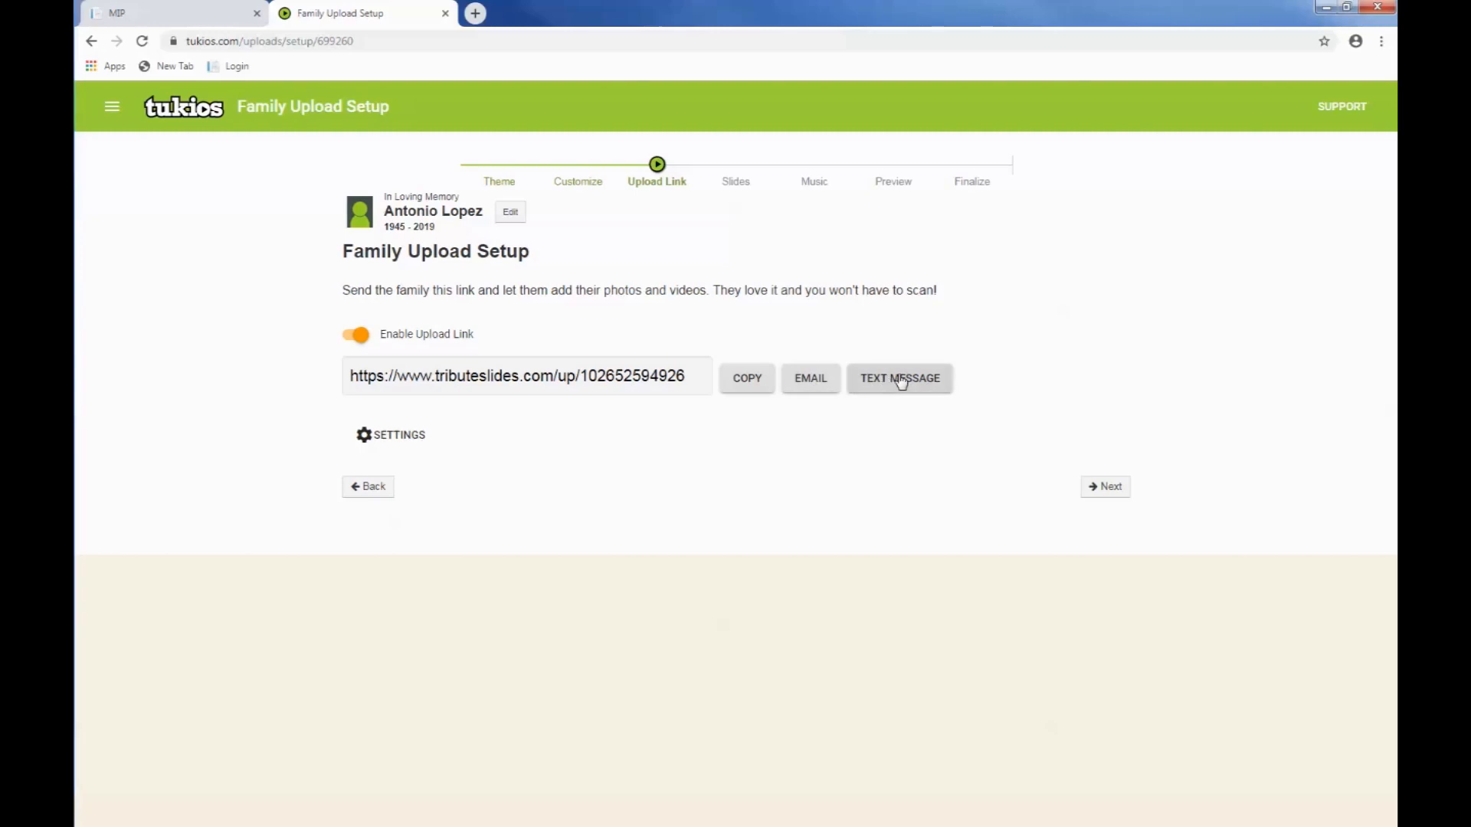
left_click(398, 440)
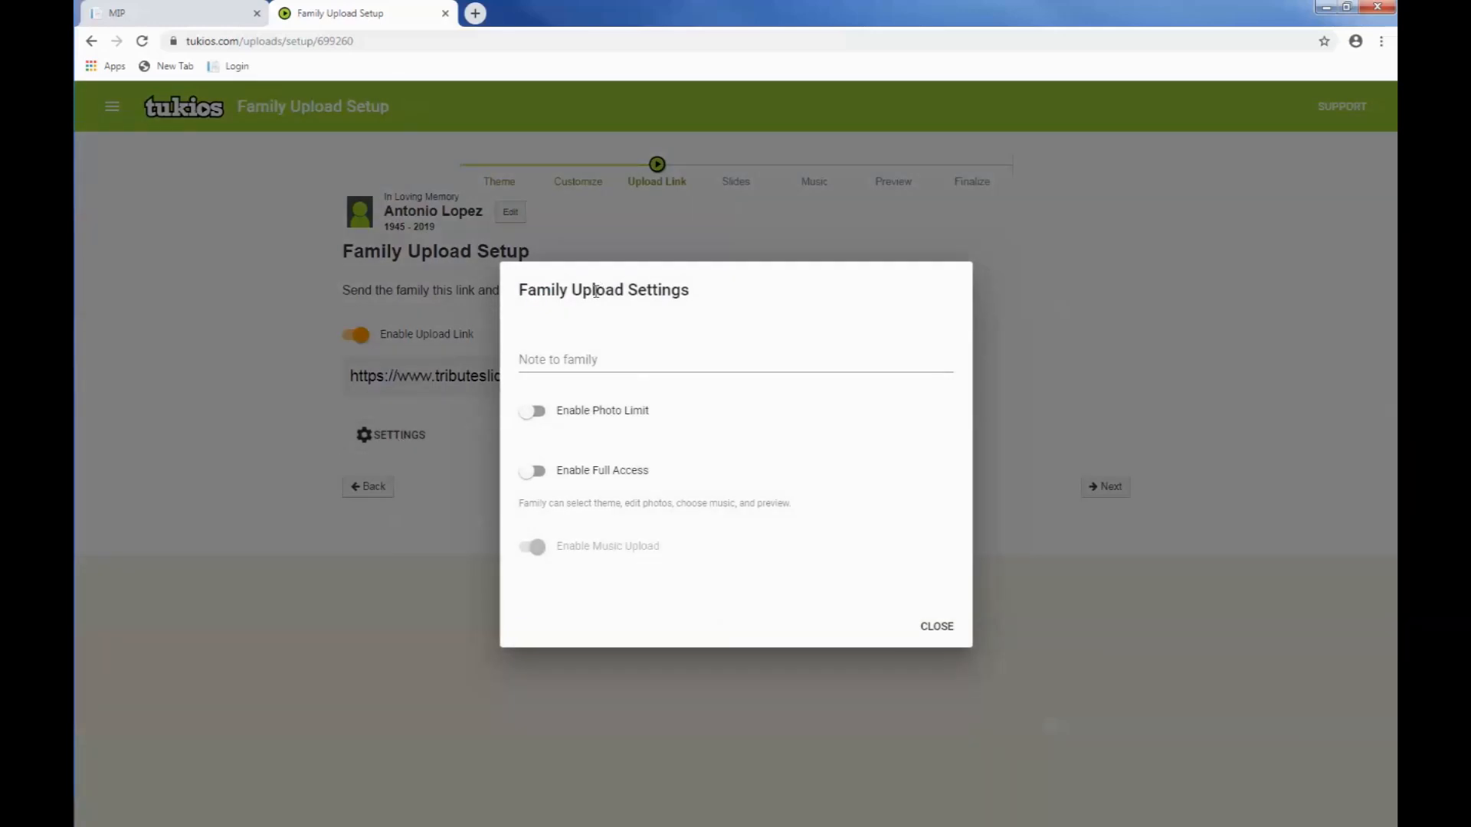
left_click(571, 357)
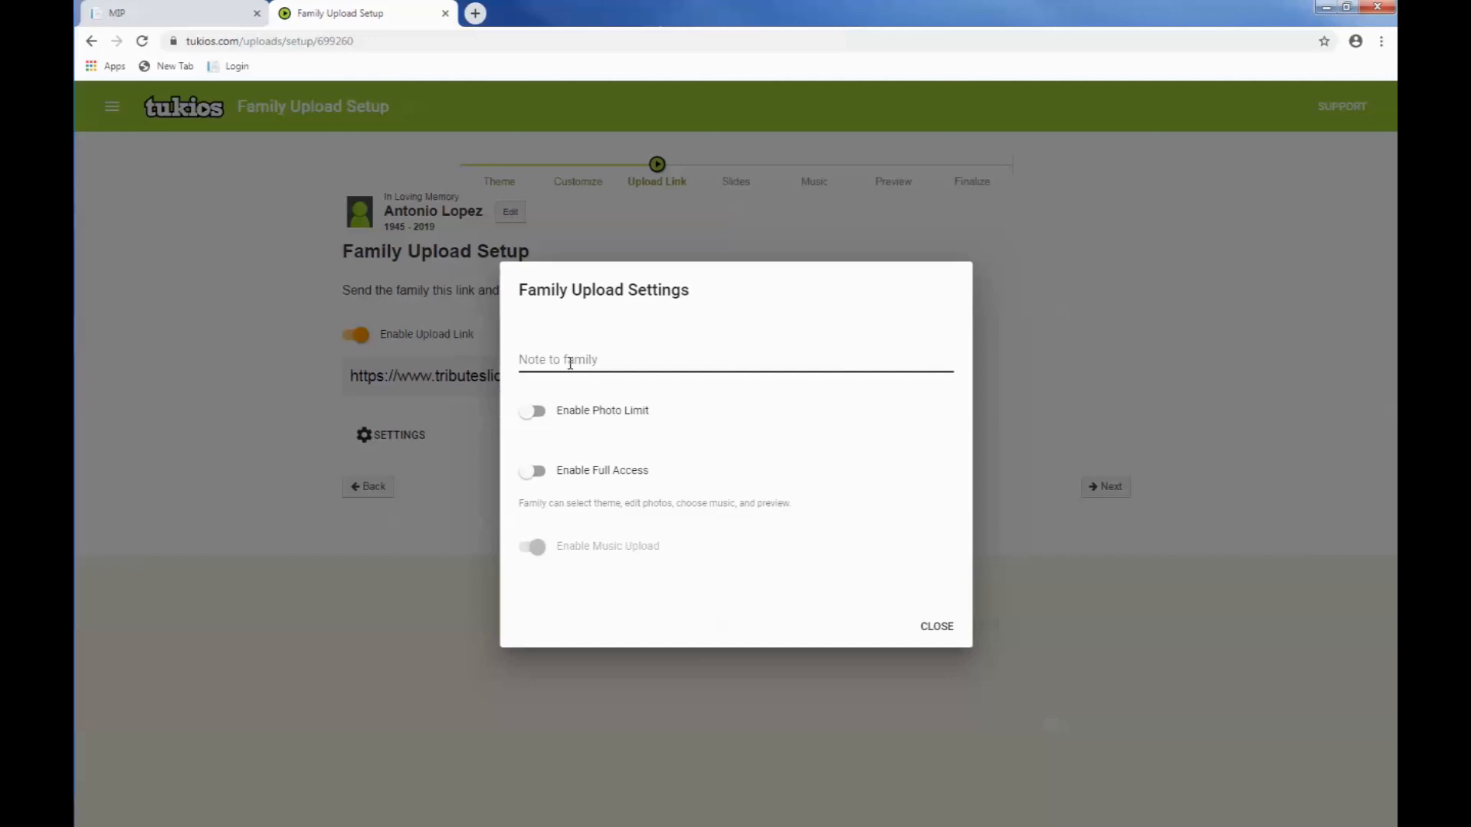
left_click(537, 413)
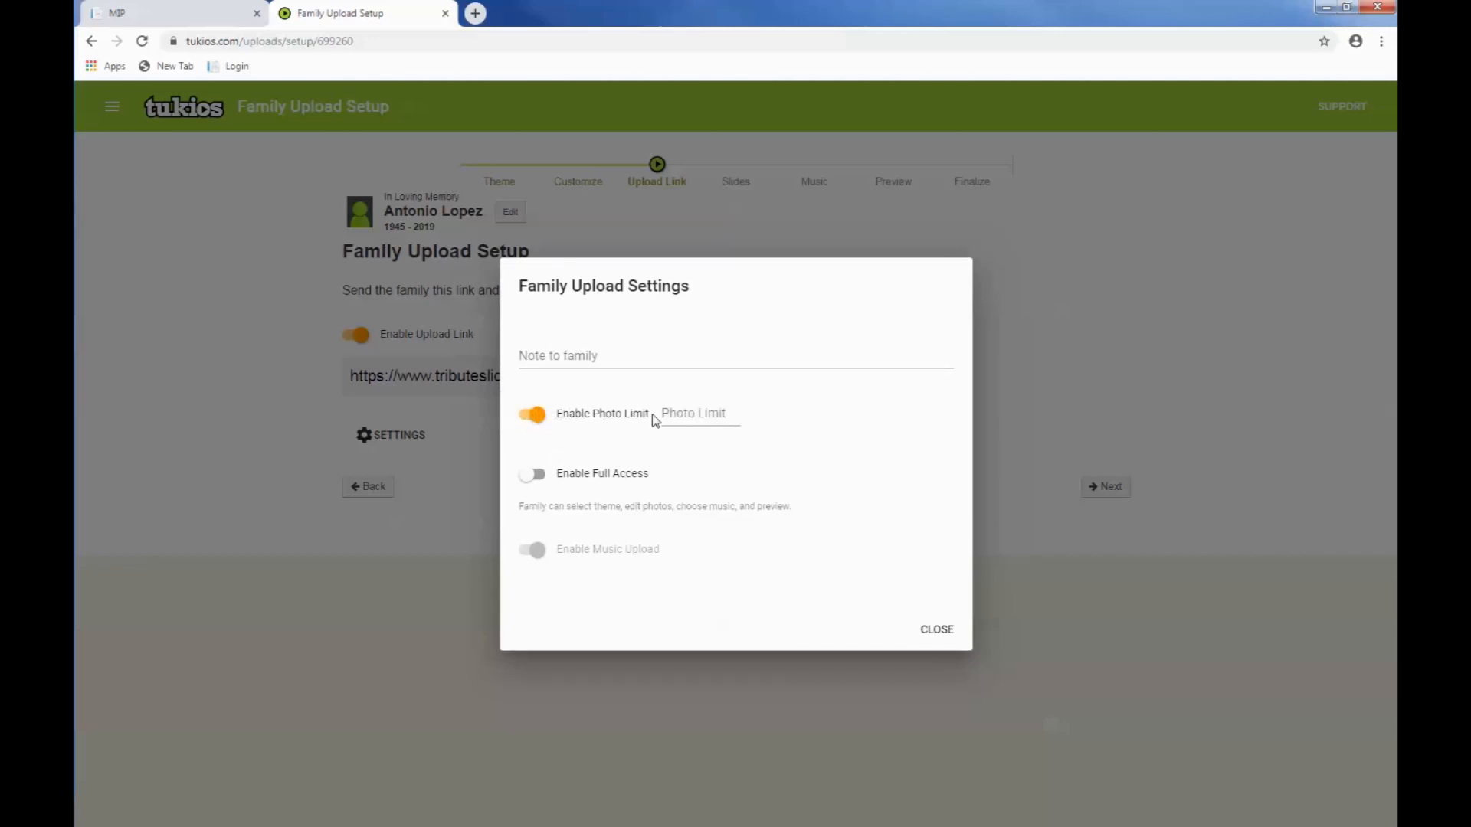
left_click(696, 417)
type("50")
Step: Turn the family's full access on and back off, and close the family upload settings
left_click(537, 475)
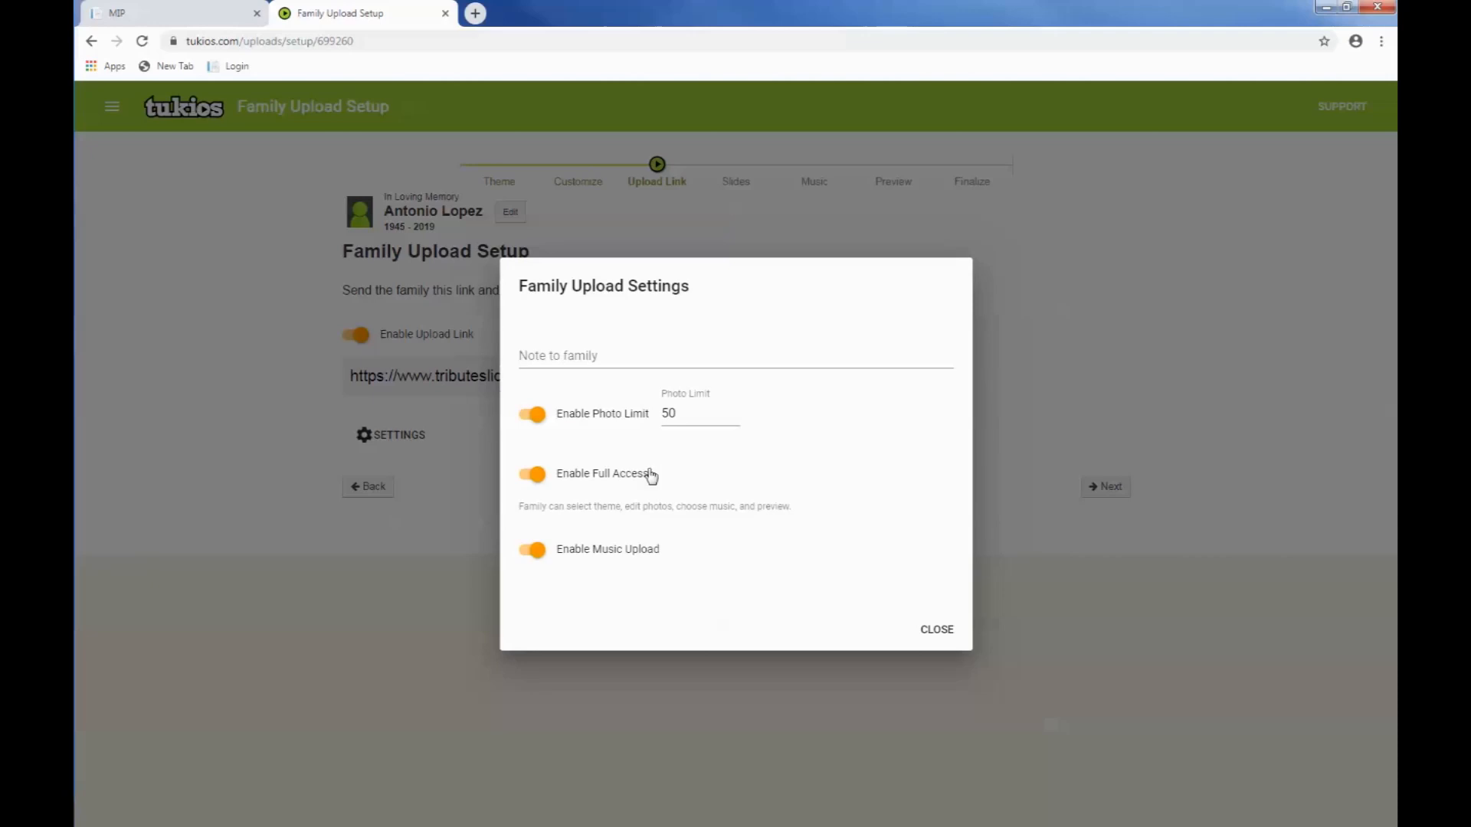
left_click(528, 477)
left_click(937, 630)
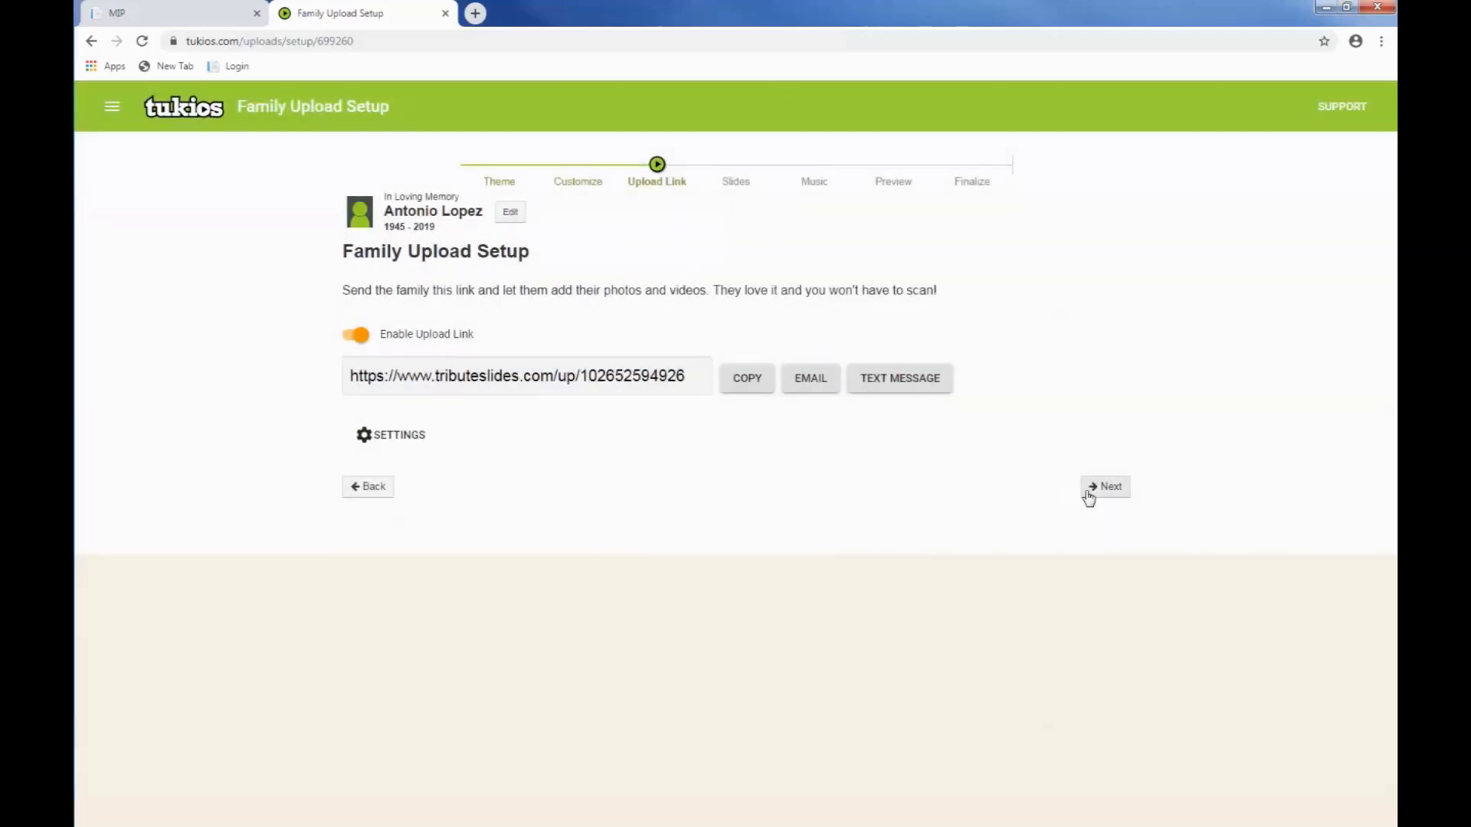
Step: Continue to the slides stage, start a photo upload, and select a block of twelve photos from the Tukios folder
left_click(1089, 496)
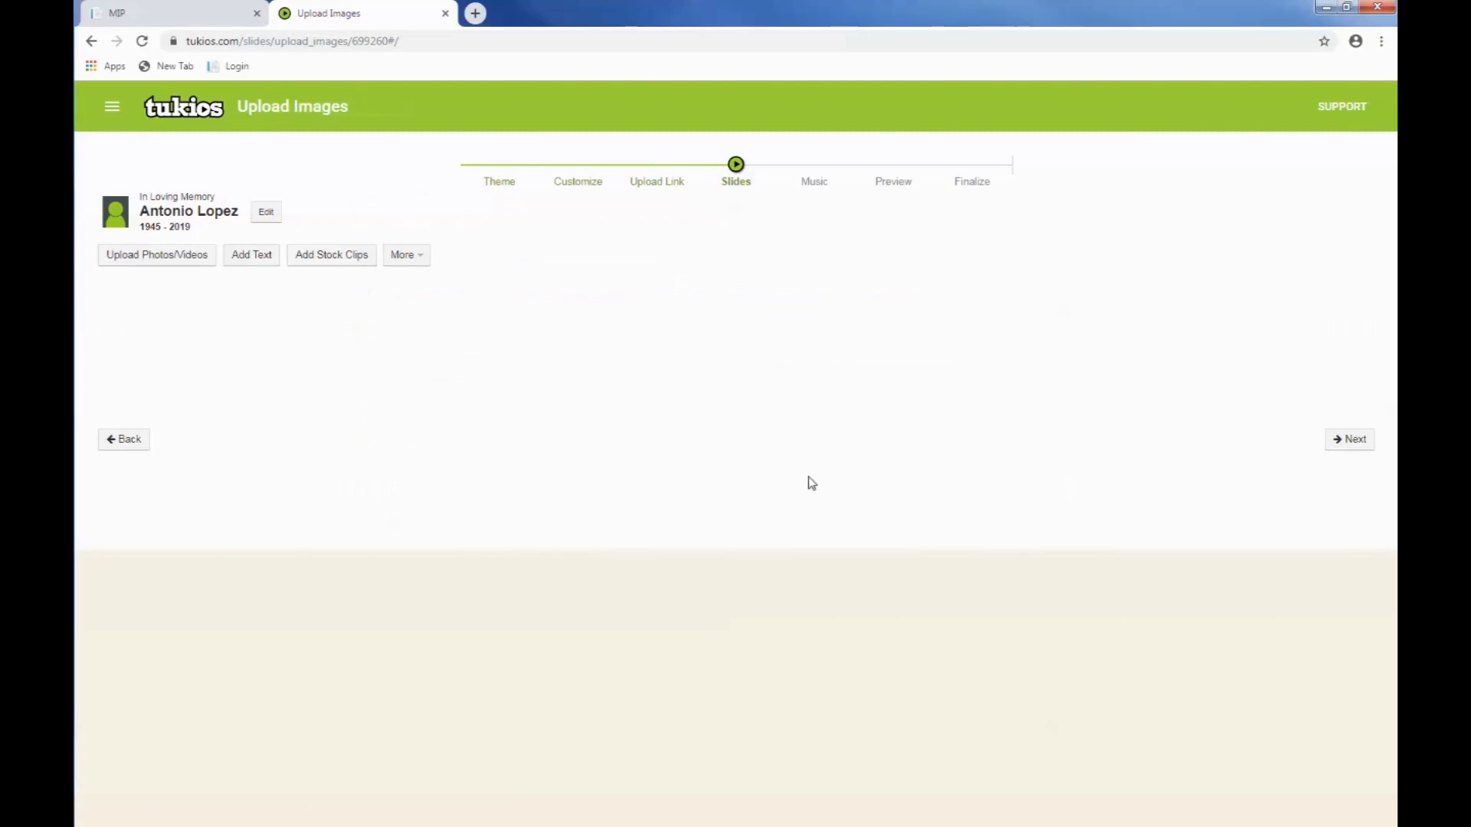
left_click(158, 256)
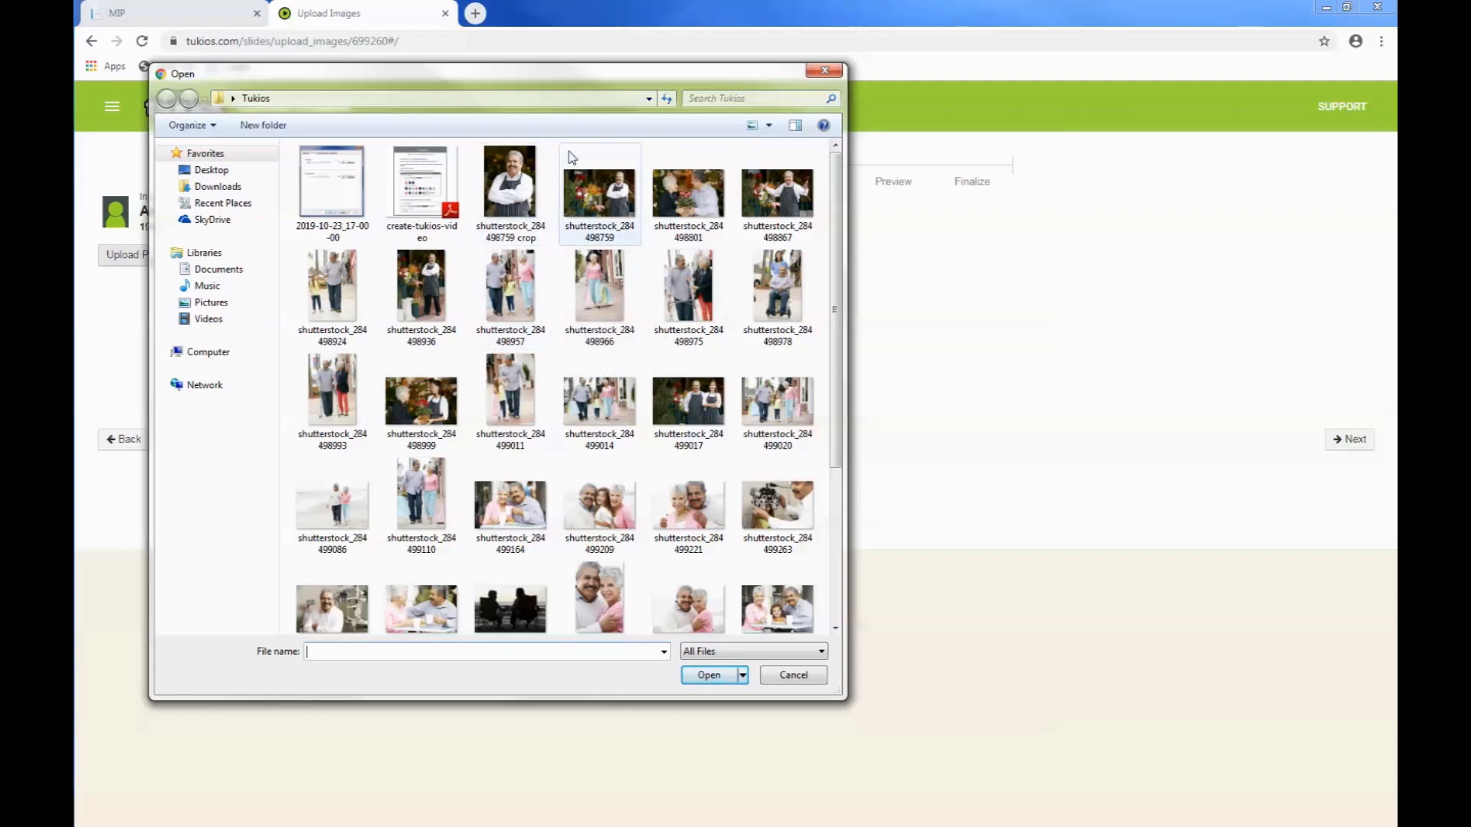
left_click_drag(469, 149, 766, 435)
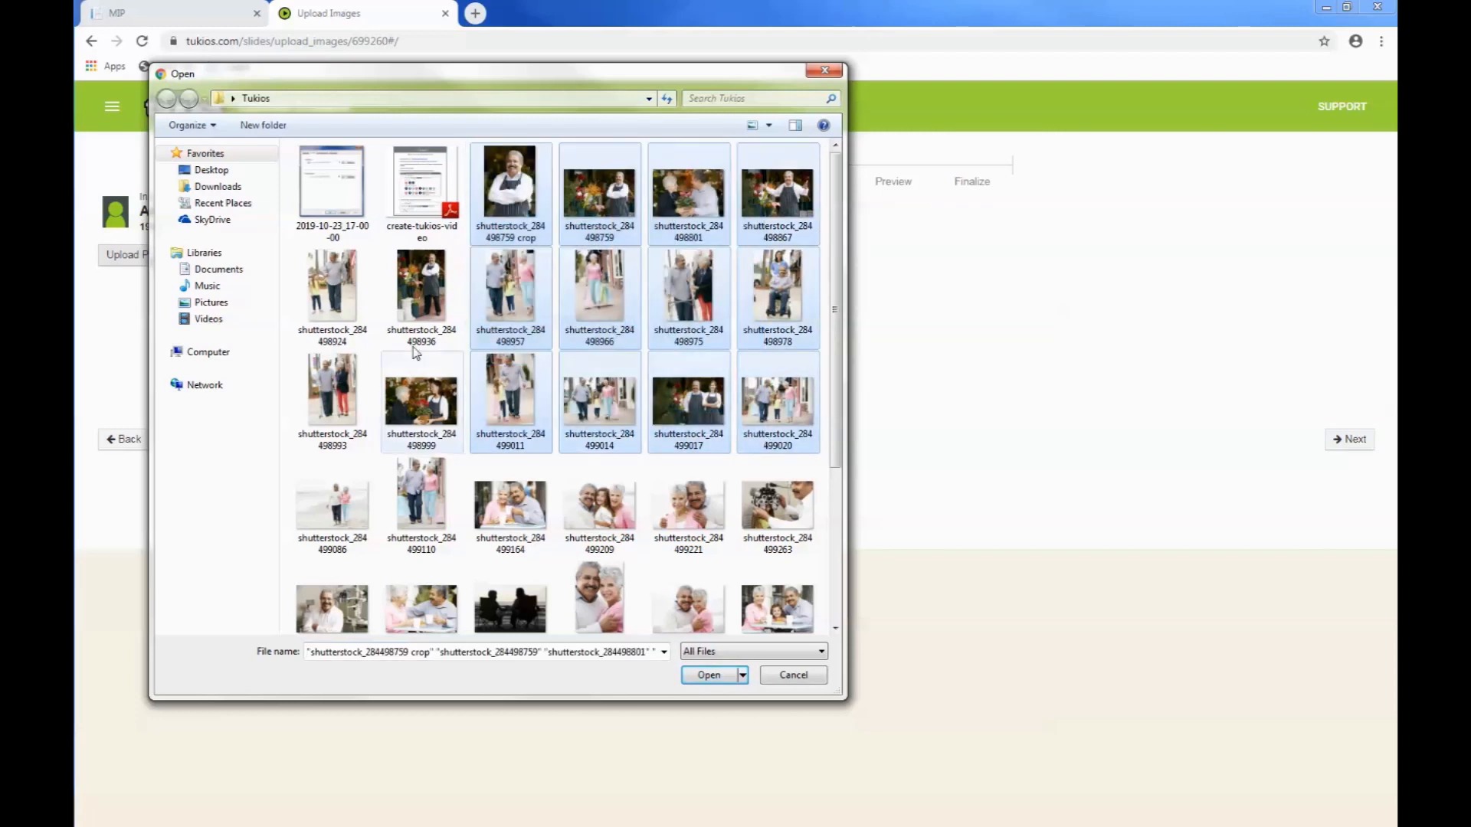
left_click(343, 299)
left_click(425, 295)
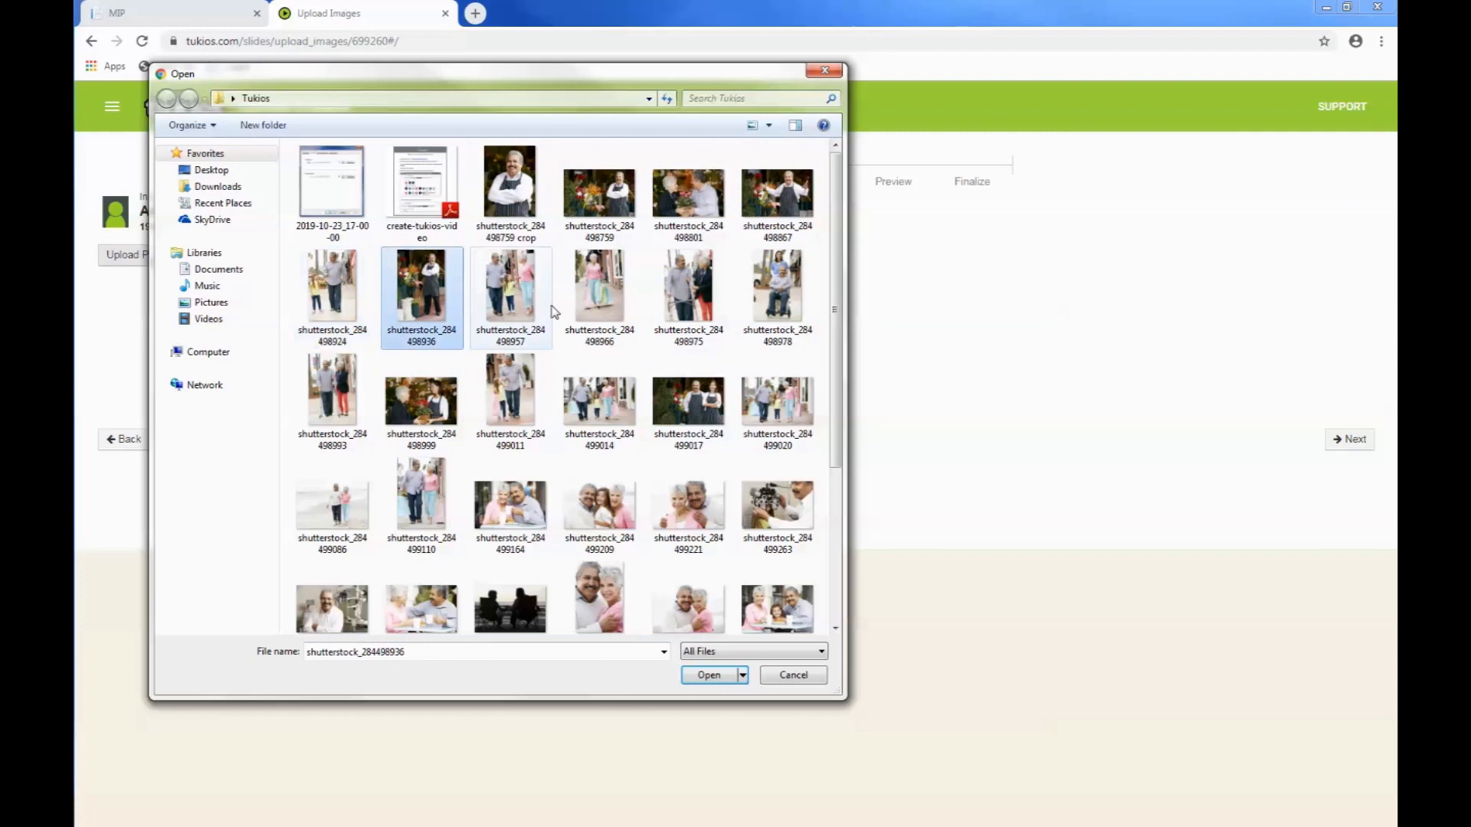
left_click(596, 299)
left_click(340, 295, "ctrl")
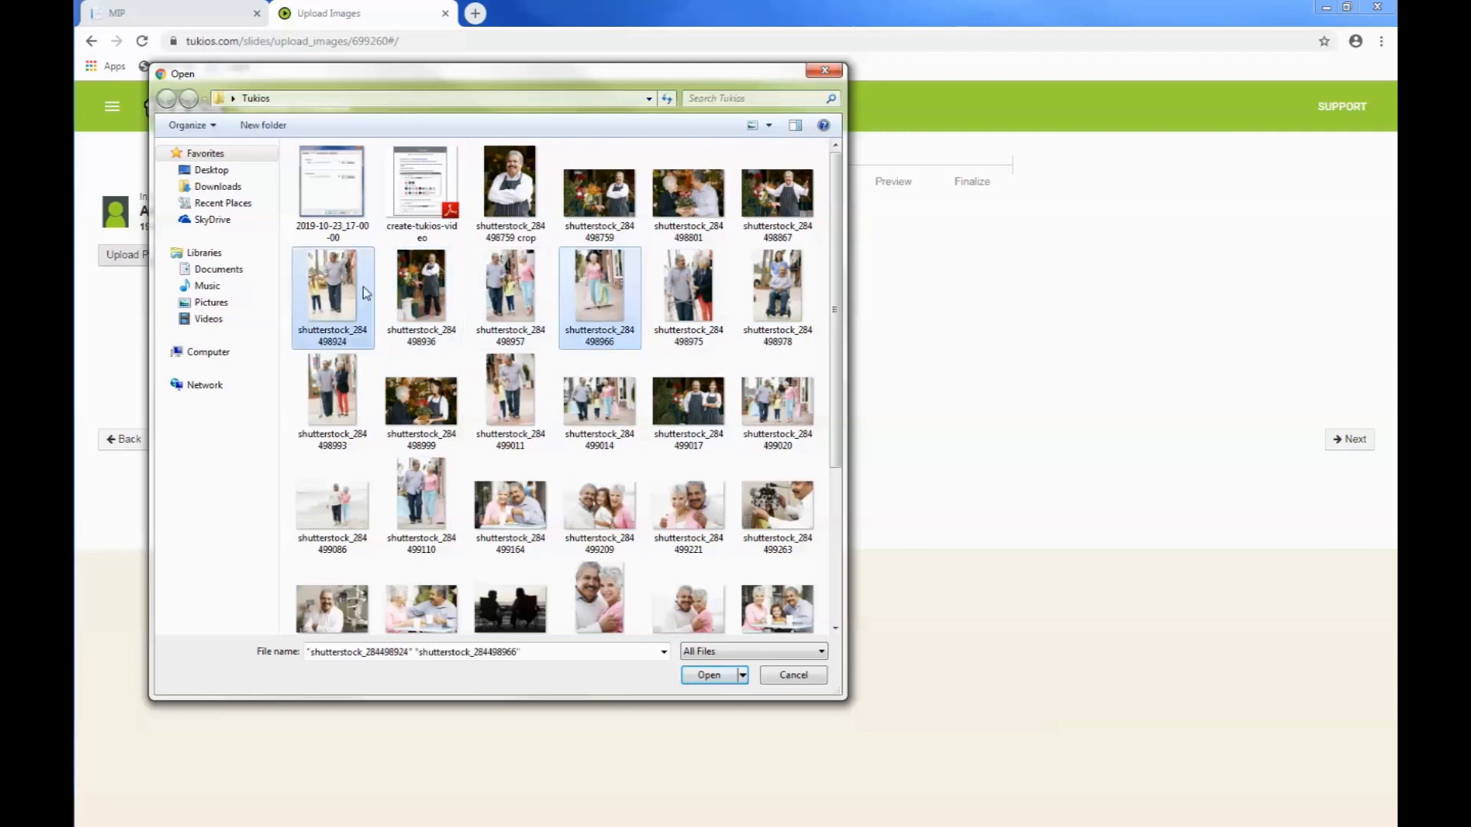
left_click(423, 402, "ctrl")
left_click(513, 397, "ctrl")
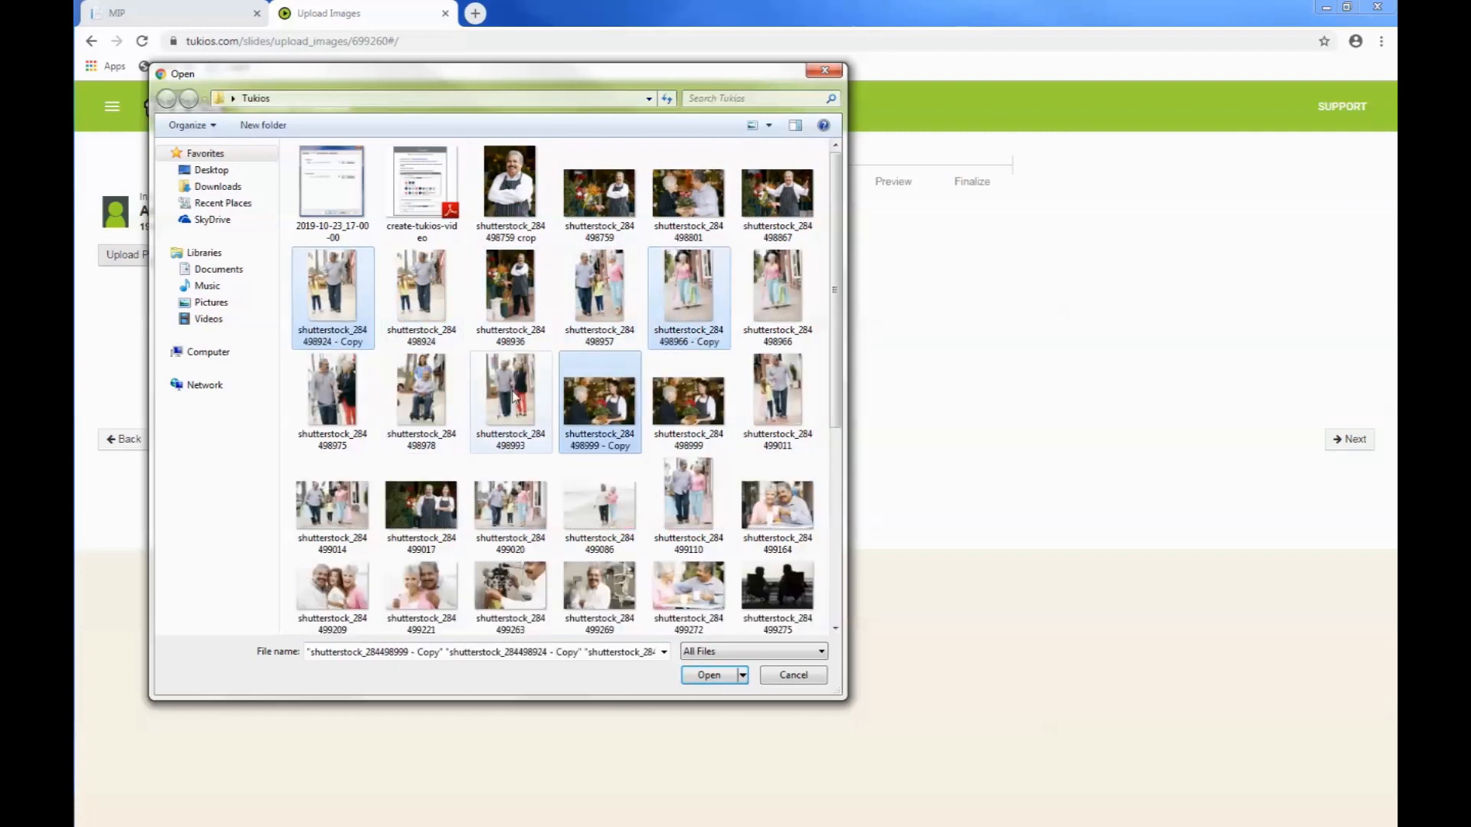
left_click(507, 197)
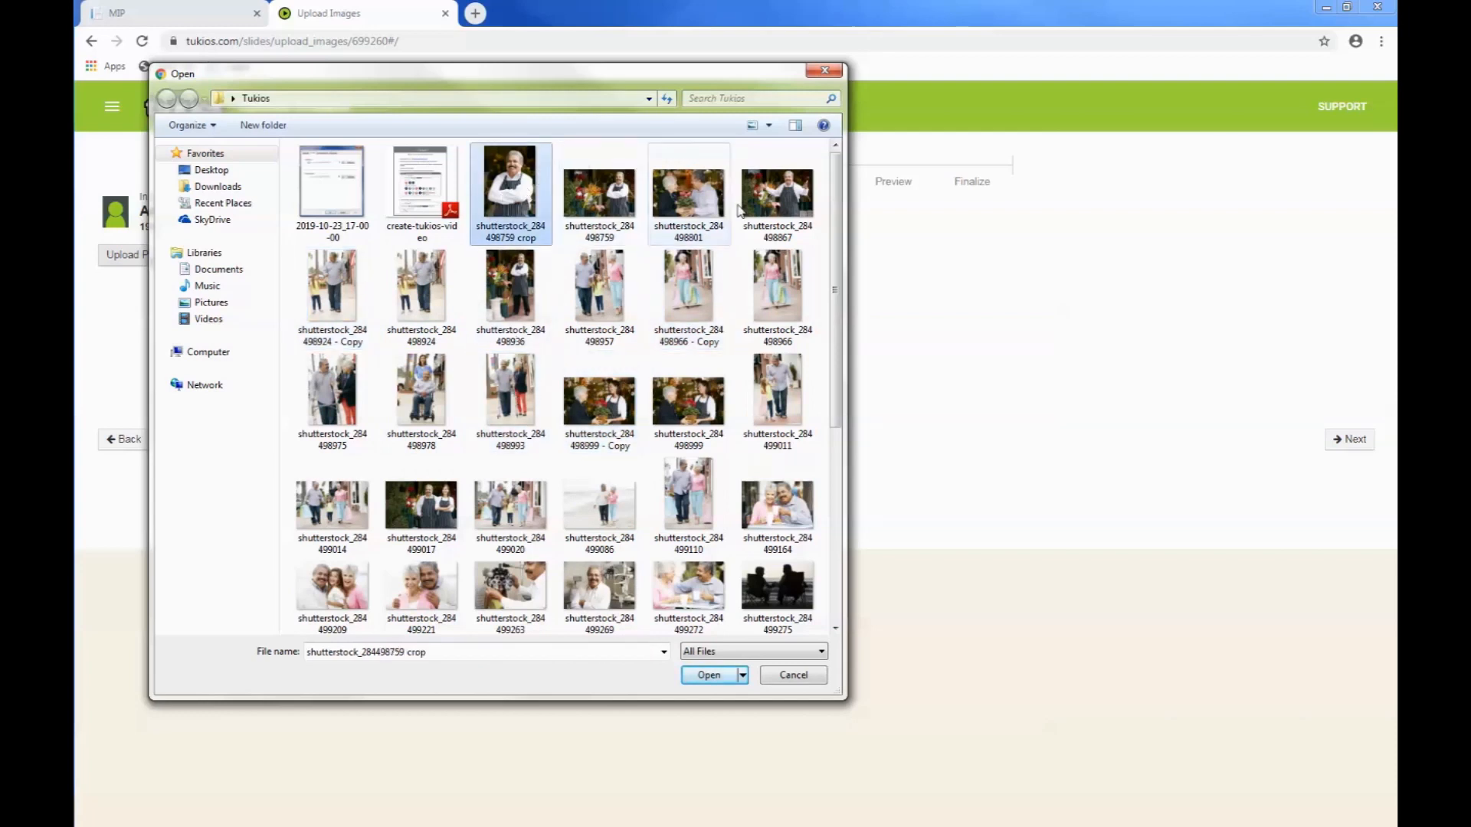
Step: Switch the Tukios folder listing to the Details view and sort its files by type
left_click(769, 125)
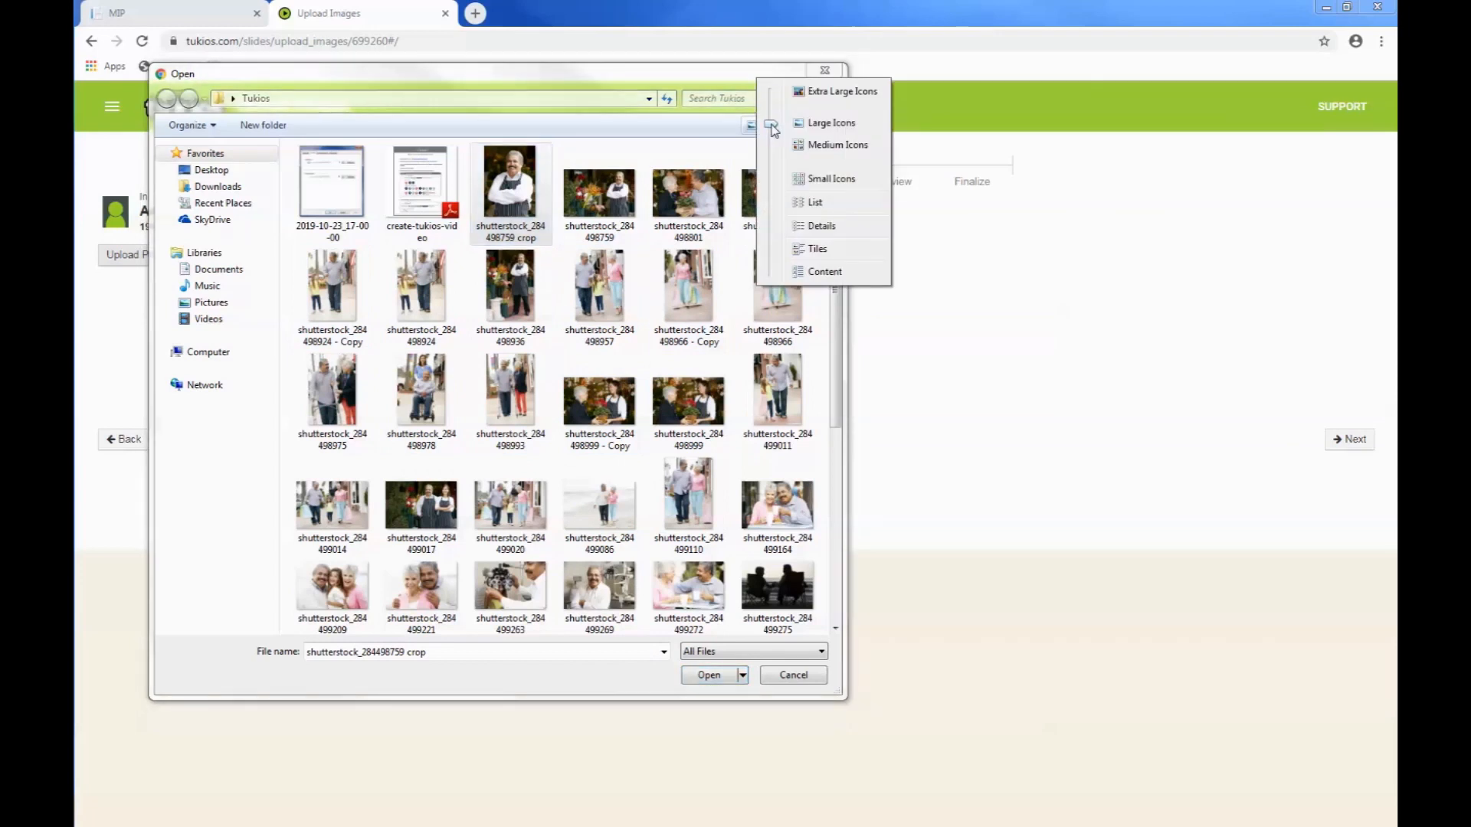
left_click(814, 226)
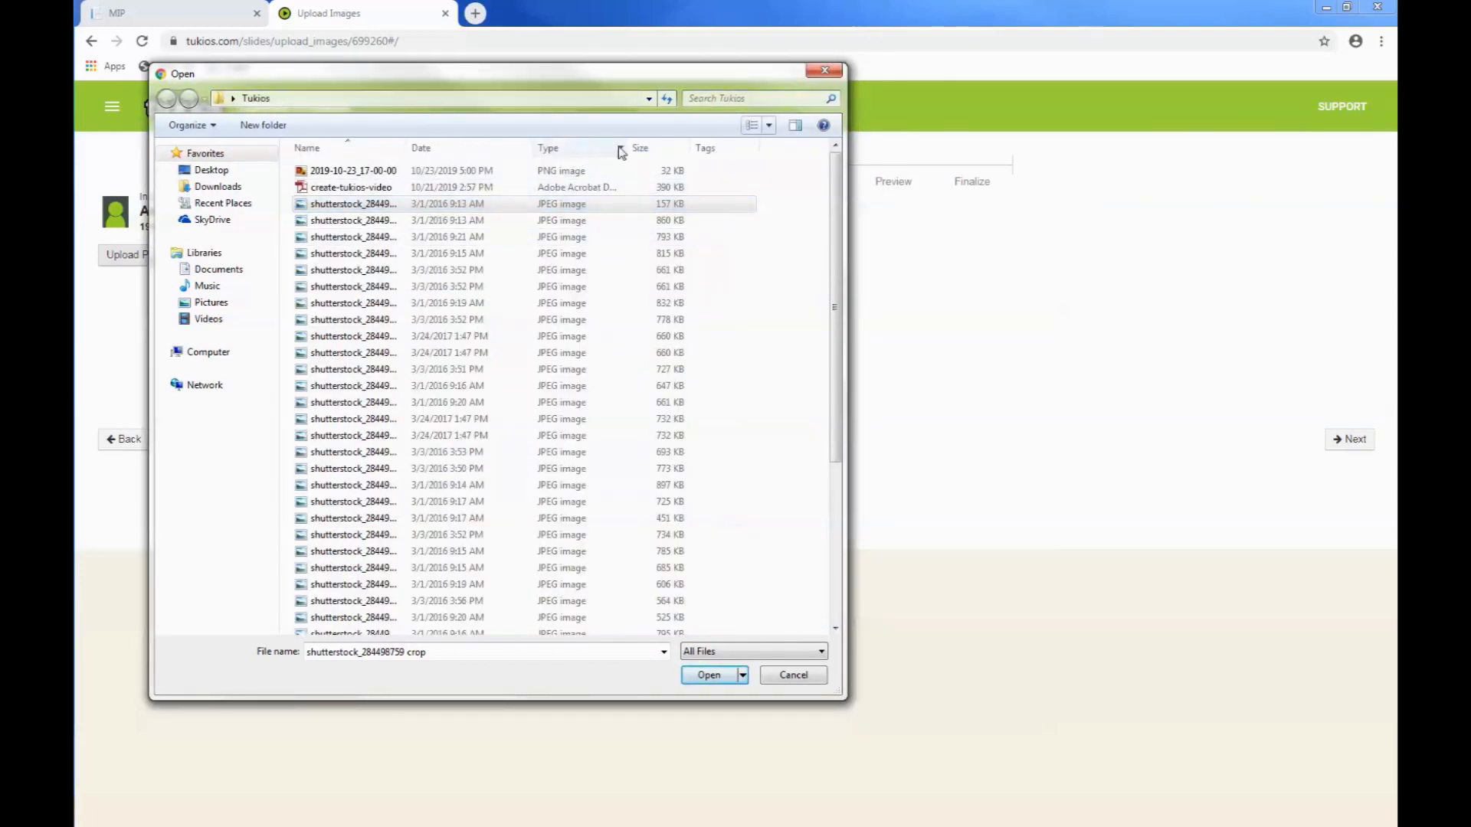
left_click(549, 149)
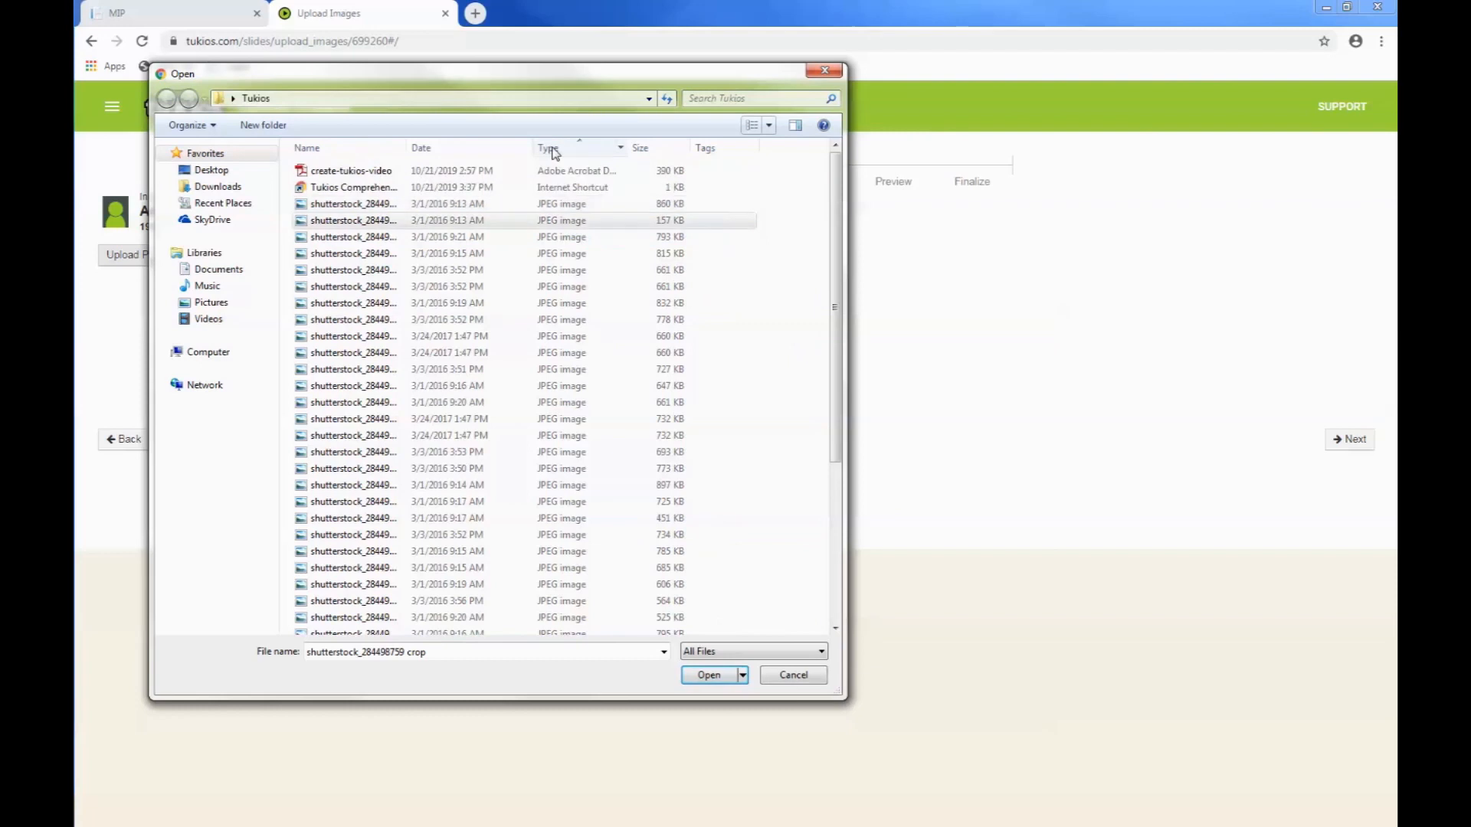
Step: Select every JPEG image in the Tukios folder, leaving out the other file types, and upload them as slides
left_click(347, 204)
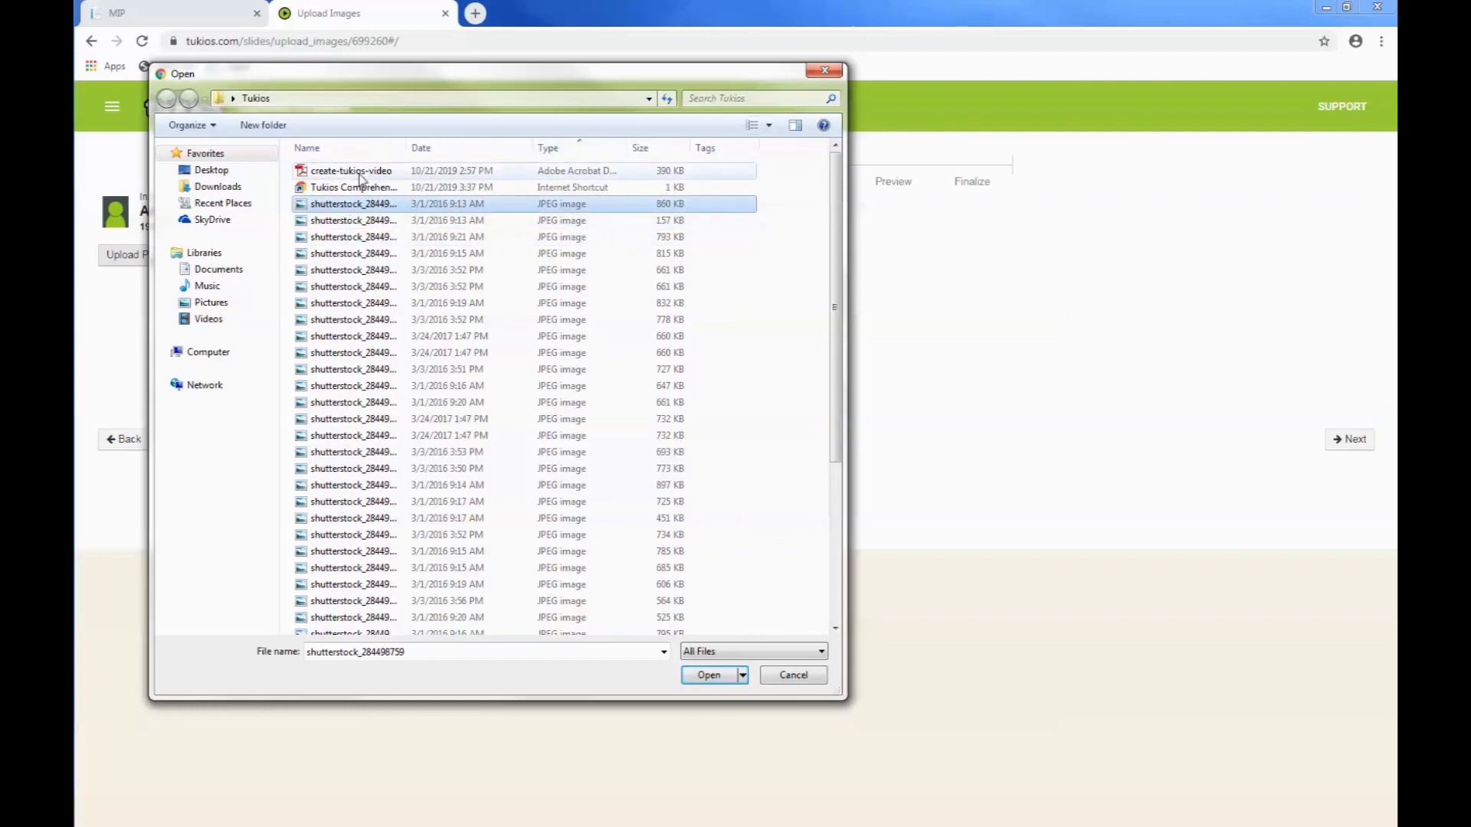
key("shift+Down")
key("shift+Down")
key("shift+Down")
key("shift+Down")
key("shift+Down")
key("shift+Down")
key("shift+Down")
key("shift+Down")
key("shift+Down")
key("shift+Down")
key("shift+Down")
key("shift+Down")
key("shift+Down")
key("shift+Down")
key("shift+Down")
key("shift+Down")
key("shift+Down")
key("shift+Down")
key("shift+Down")
key("shift+Down")
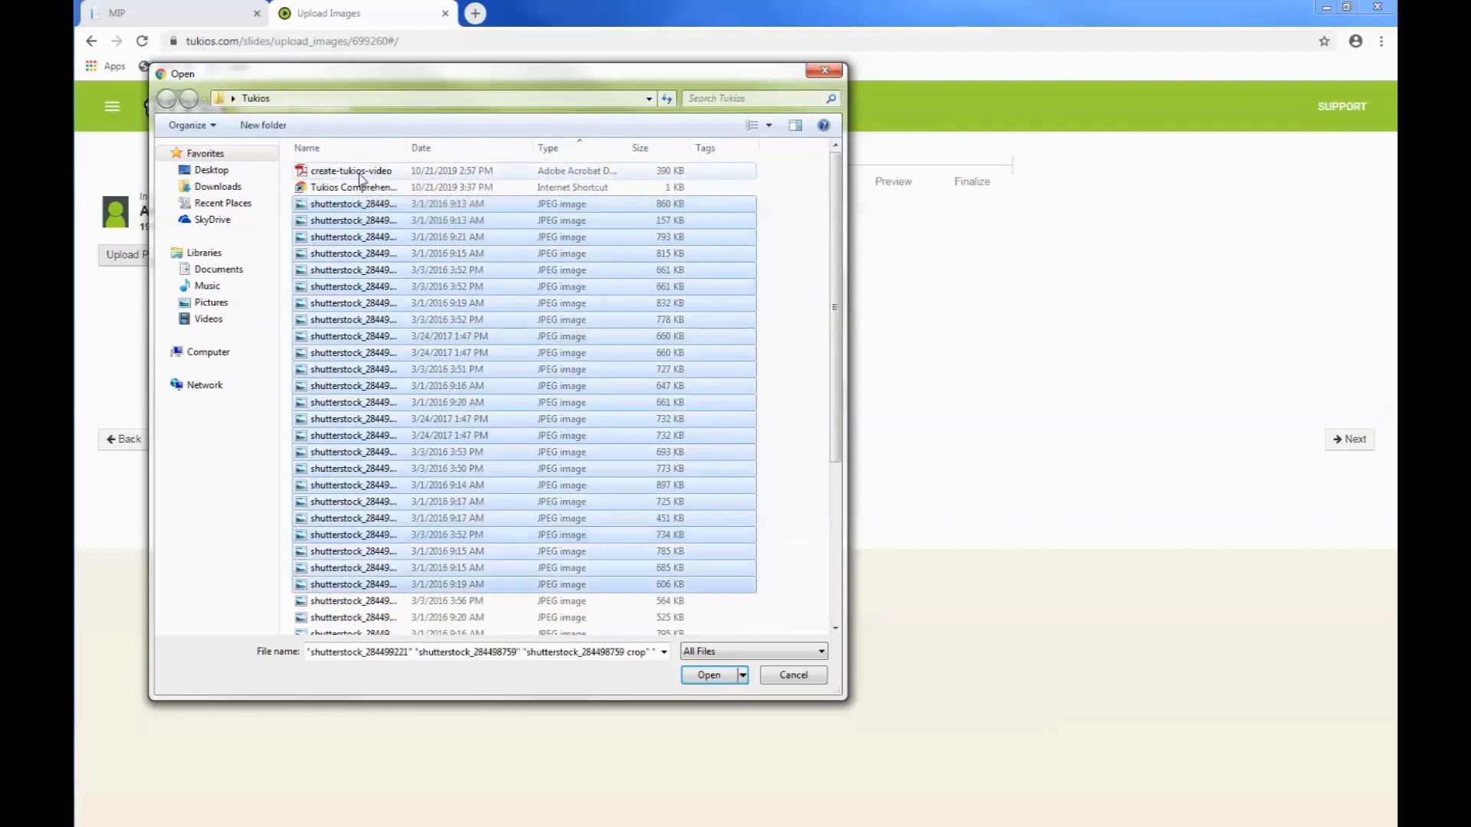
key("shift+Down")
key("shift+Down")
key("shift+Down")
key("shift+Down")
key("shift+Down")
key("shift+Down")
key("shift+Down")
key("shift+Down")
key("shift+Down")
key("shift+Down")
key("shift+Down")
key("shift+Down")
key("shift+Down")
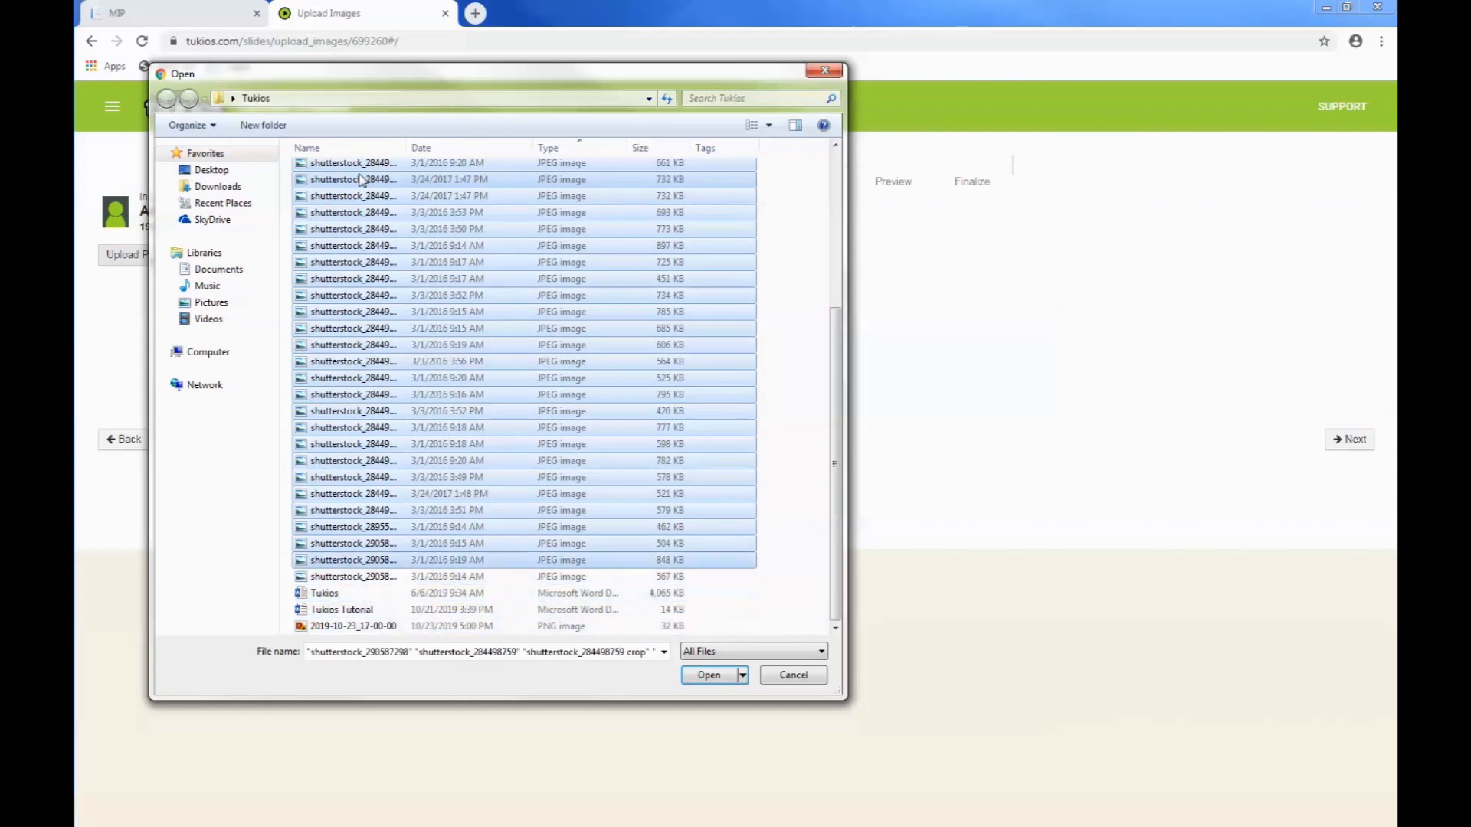
key("shift+Down")
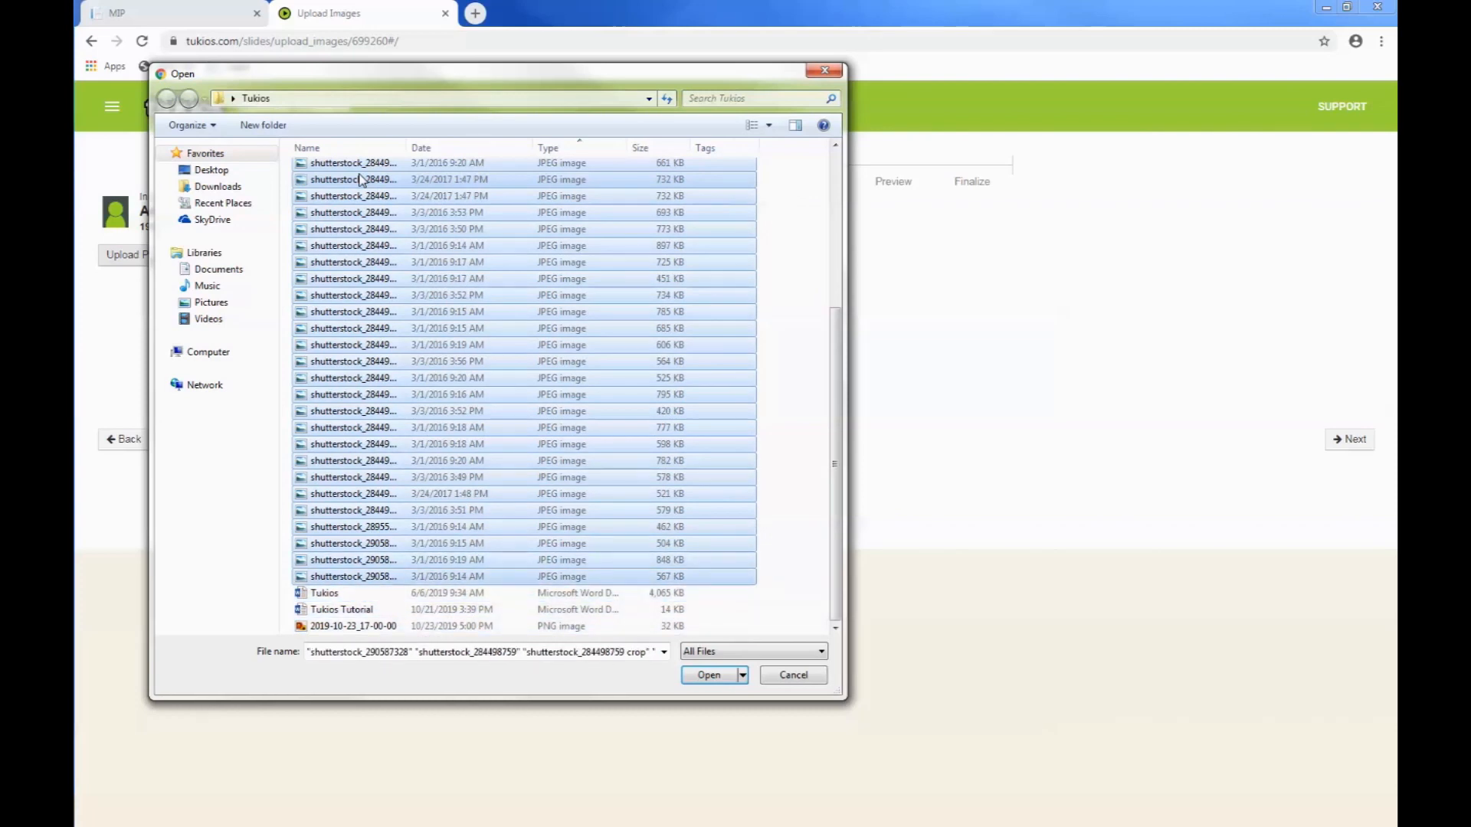
left_click(716, 678)
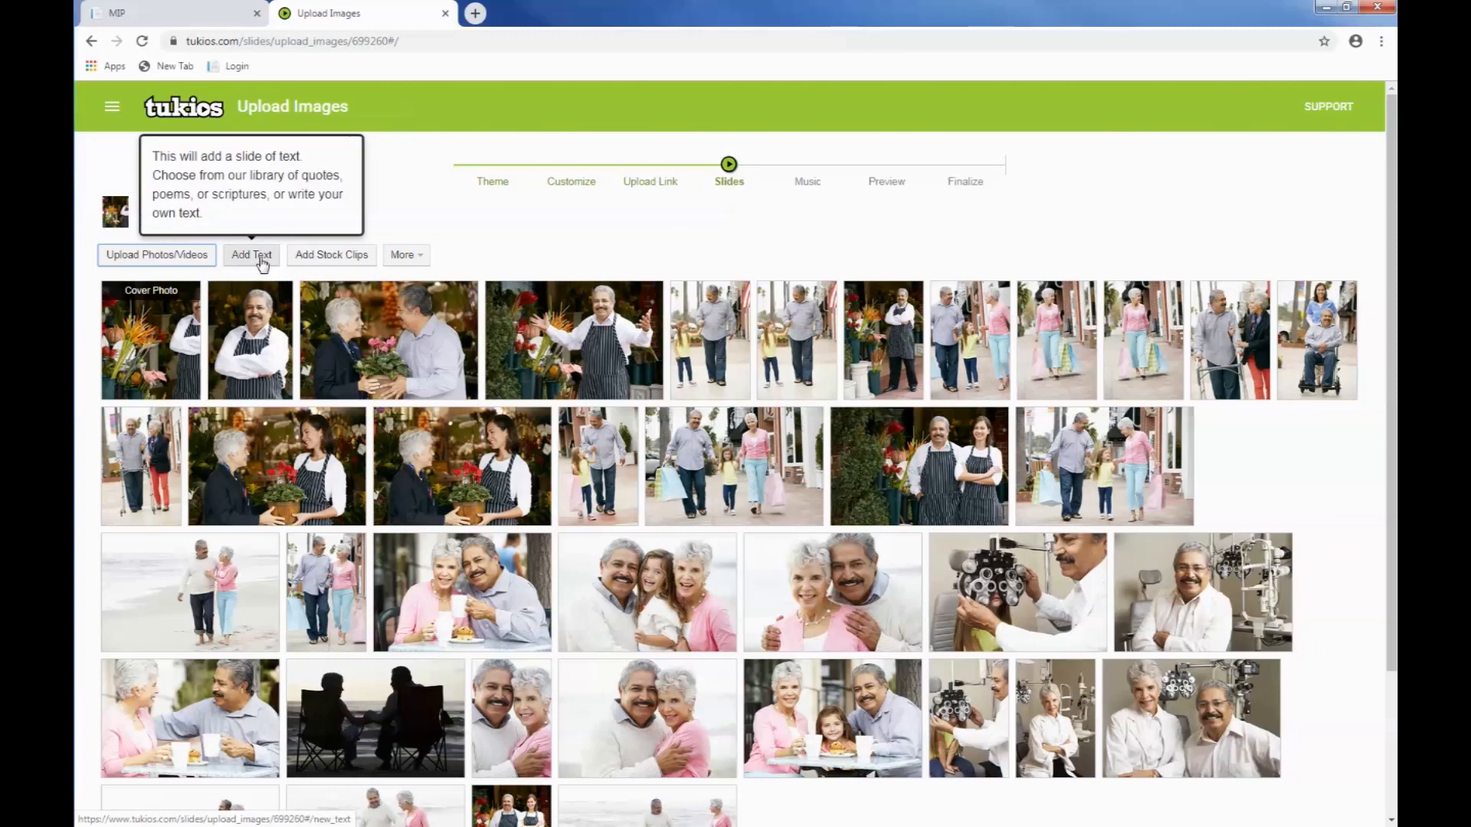
Step: Start a new text slide, look at the categories in its text library, and close the library without picking a text
left_click(260, 257)
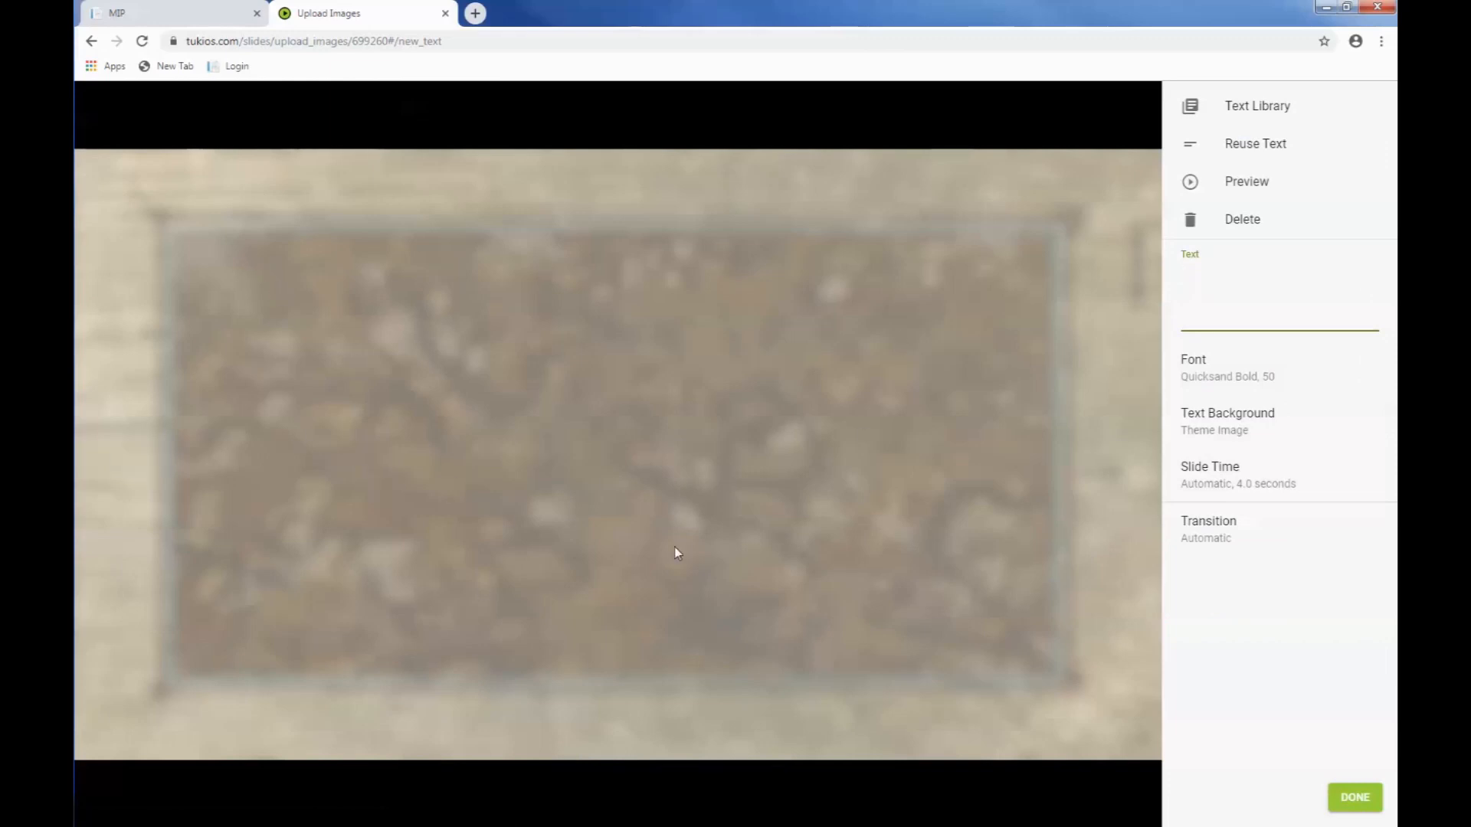
left_click(1262, 111)
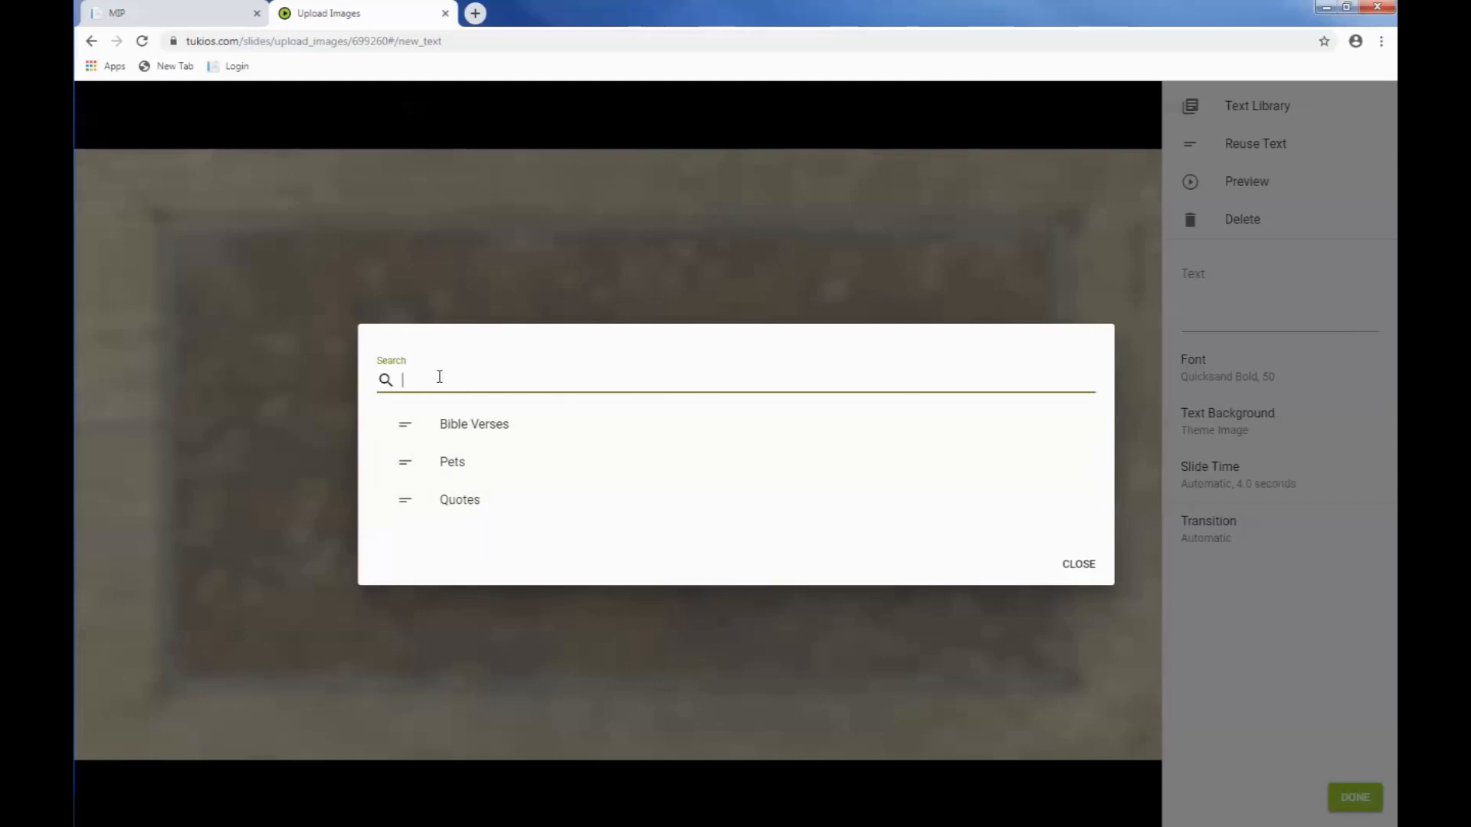
left_click(1079, 566)
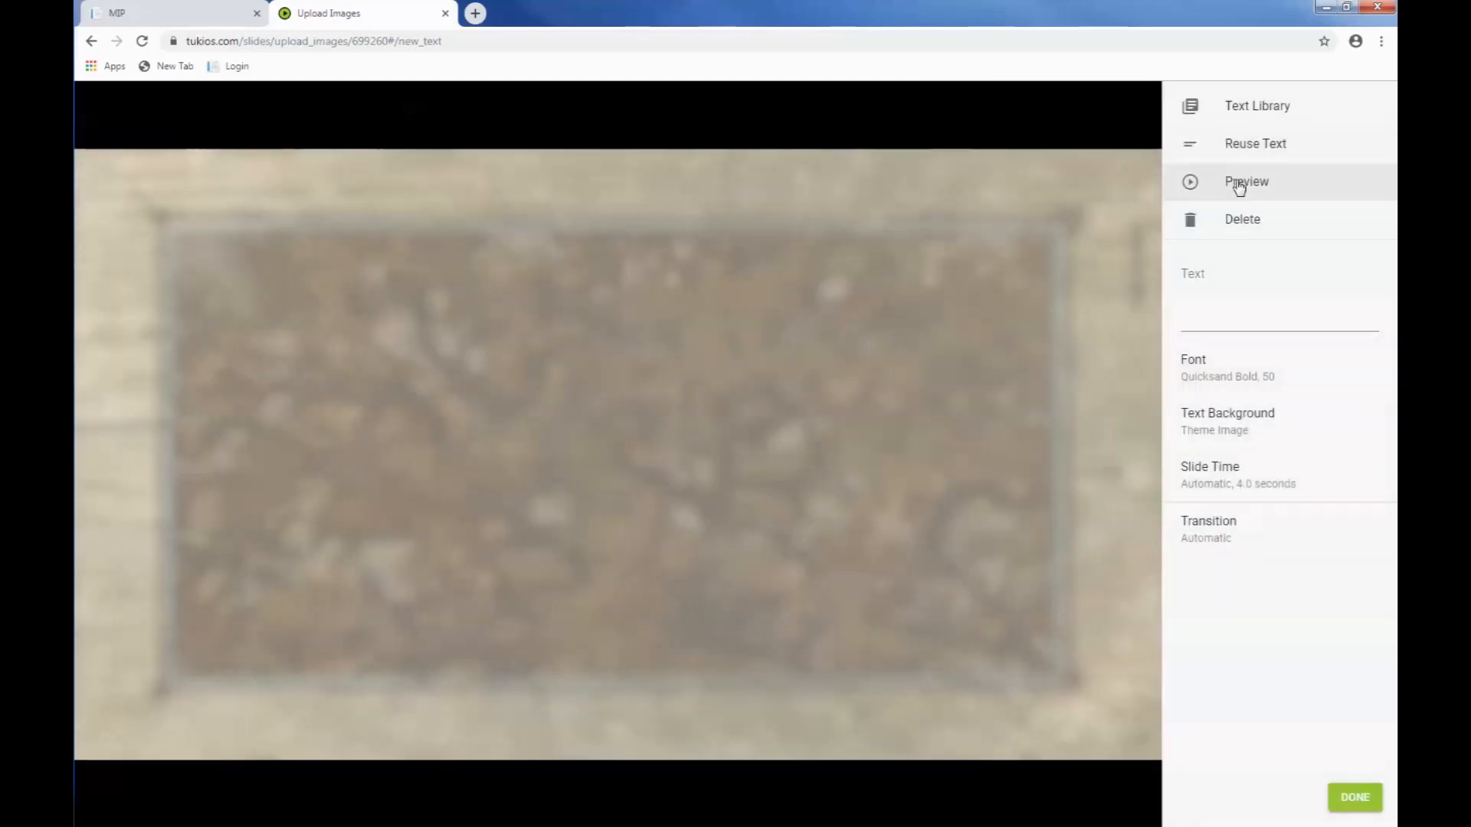
Step: Write "In loving Memory" on the text slide, save it, and move it to the second row before the two identical flower-shop photos
left_click(1218, 320)
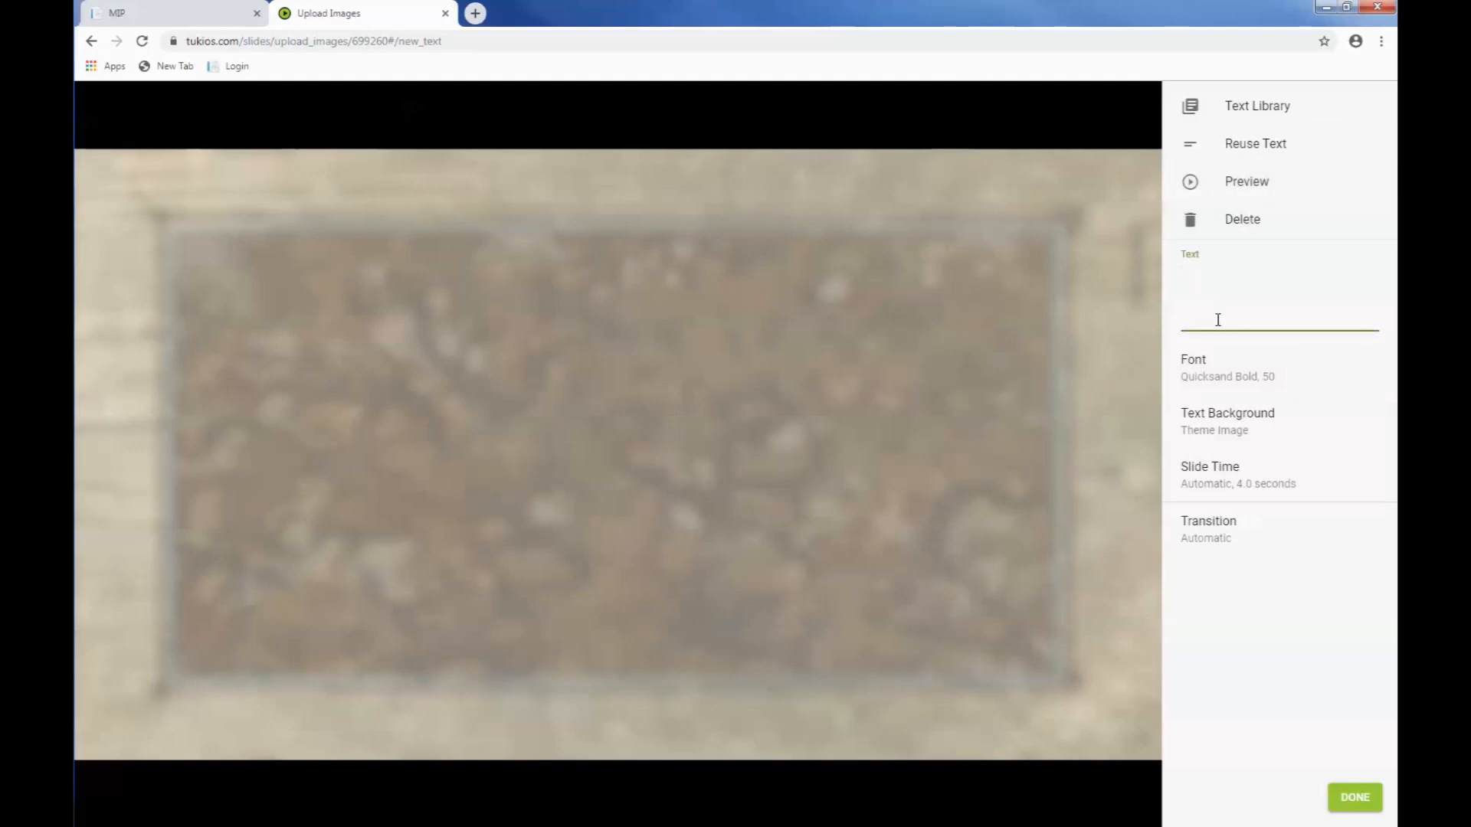
type("In loving")
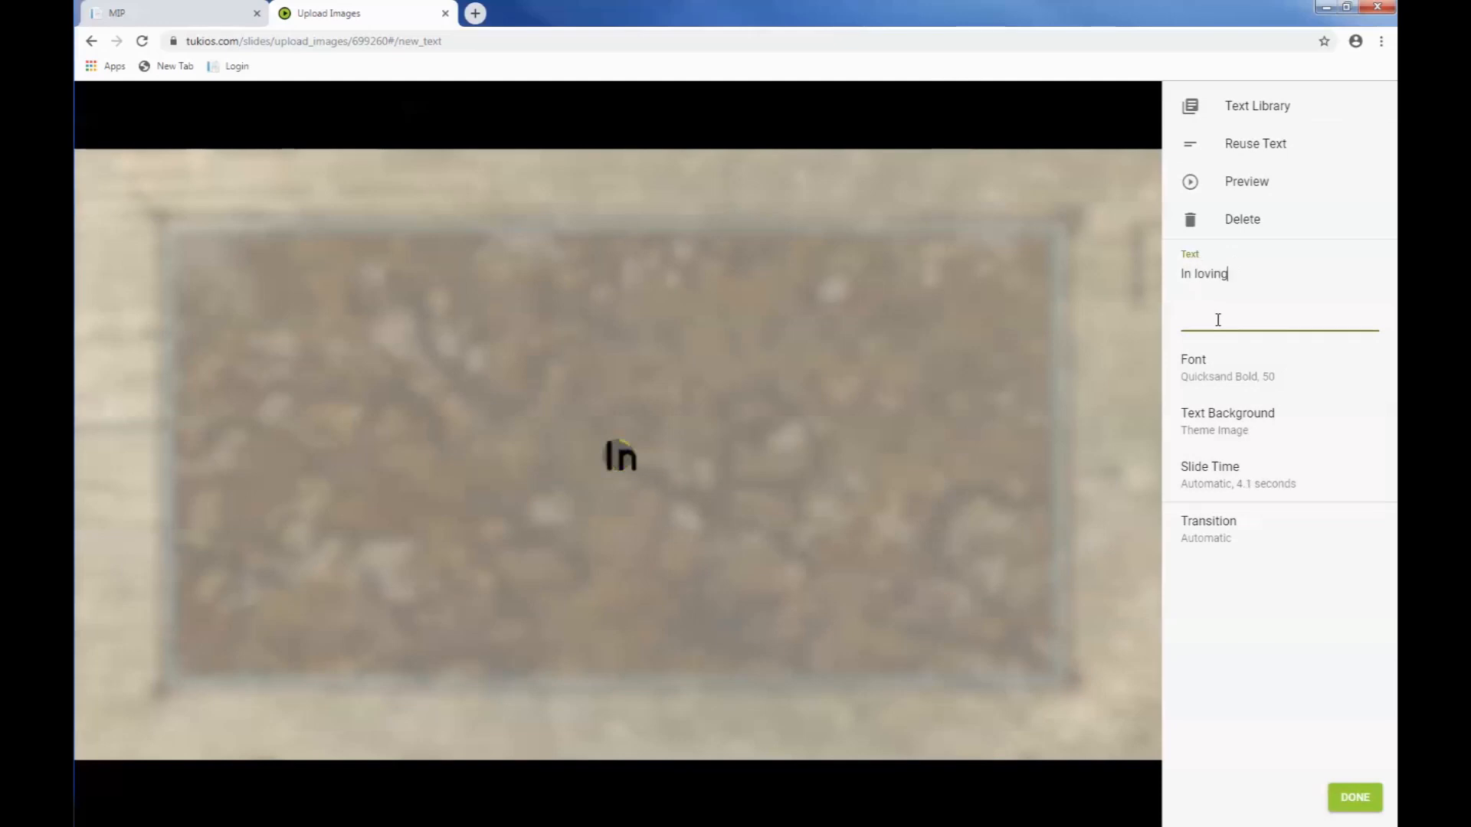
type(" Memor")
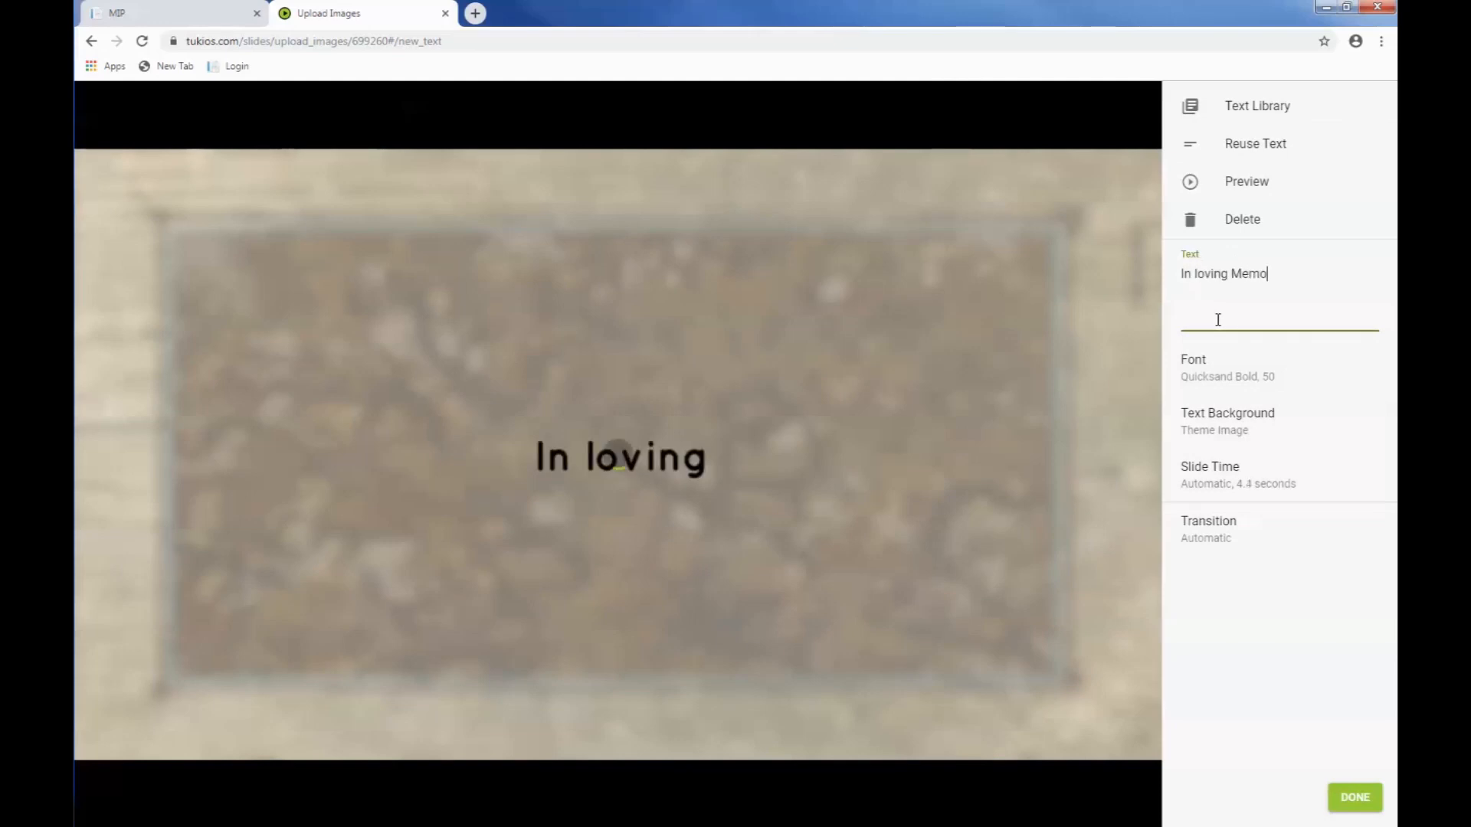
type("y")
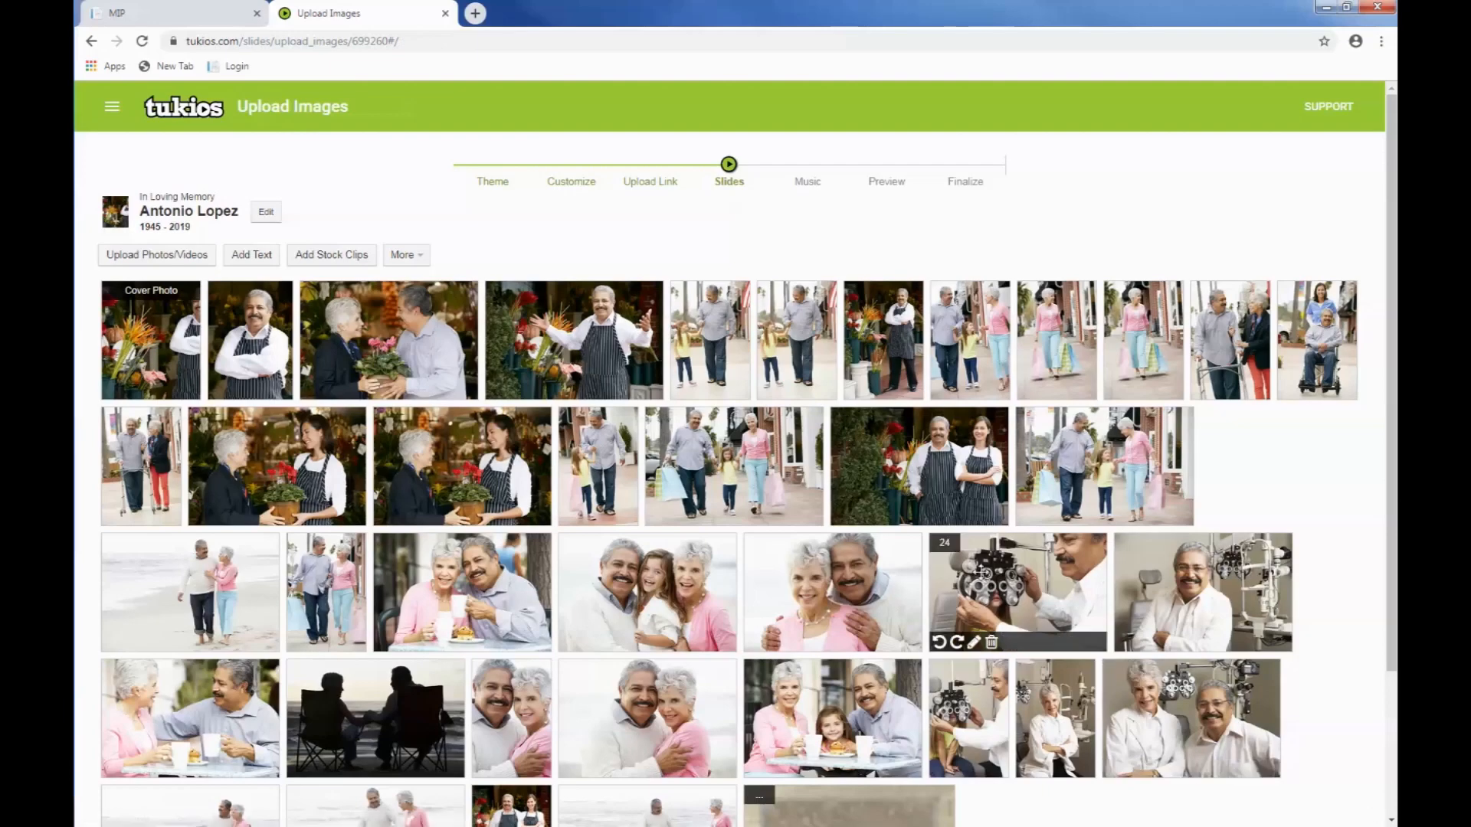
scroll(794, 472, "down", 1)
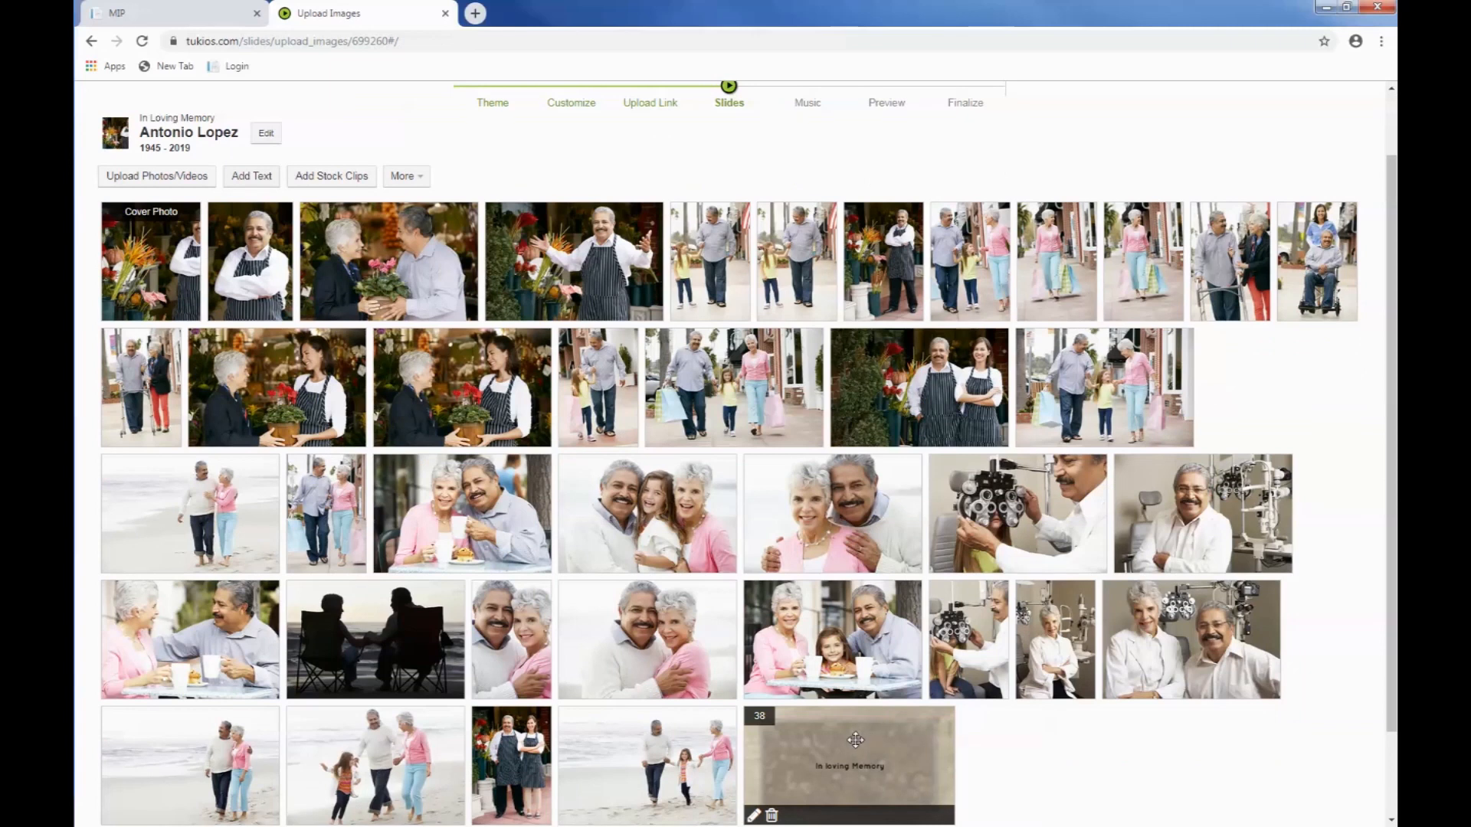
left_click_drag(854, 735, 485, 373)
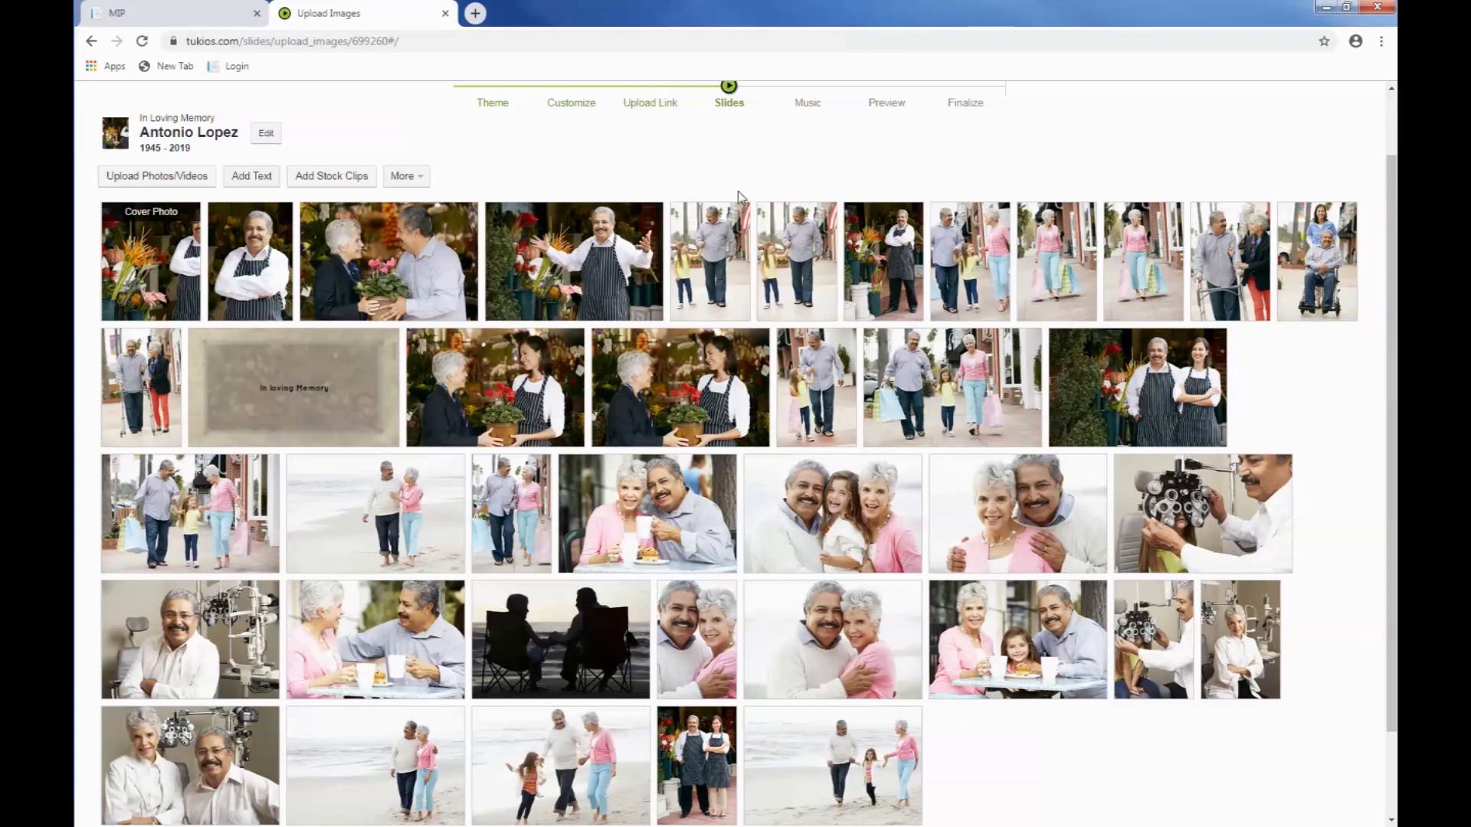
Step: Browse the stock clip library and add the Autumn Leaves Falling clip to the slides
left_click(333, 178)
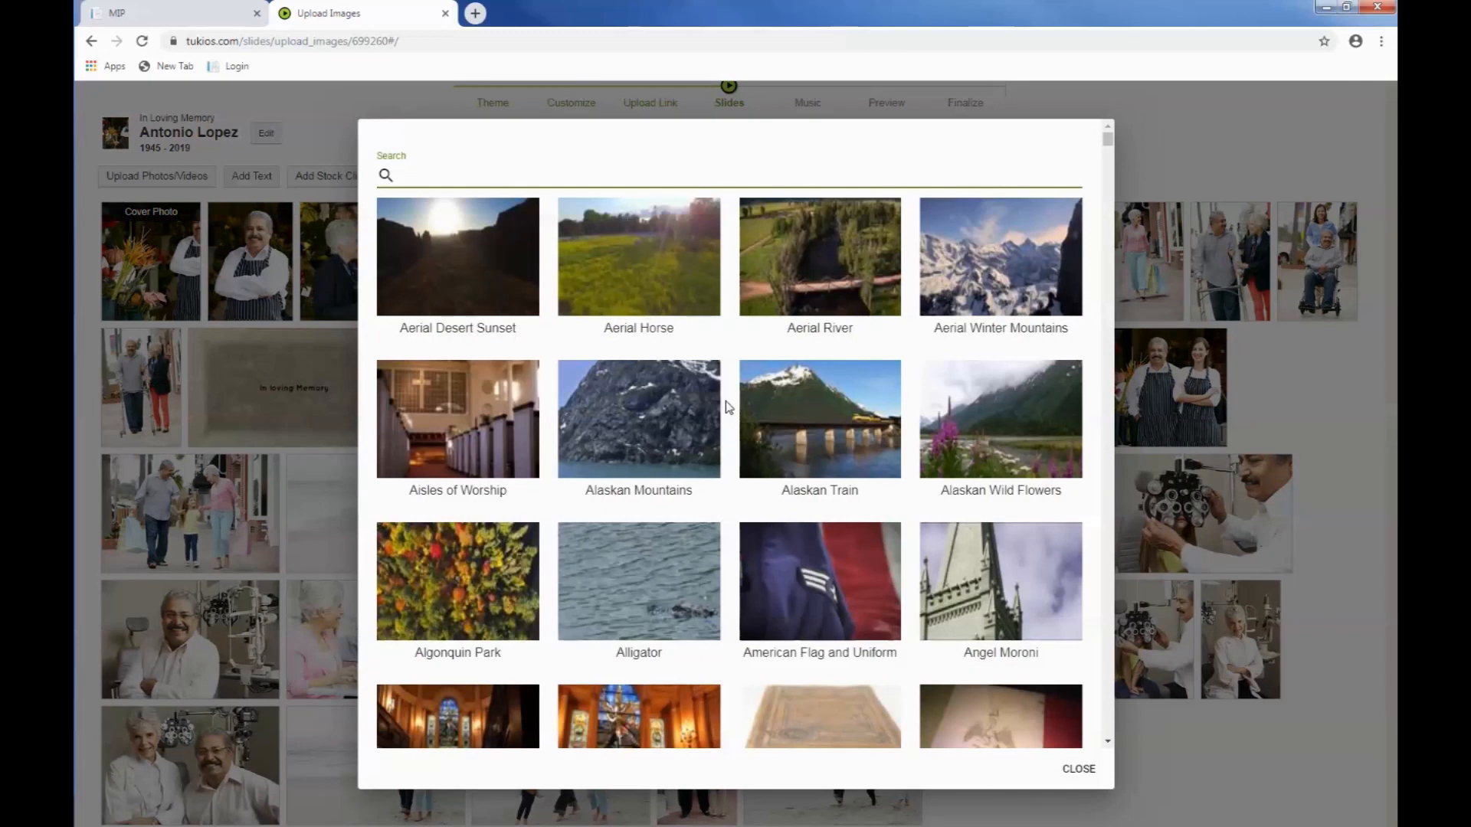
scroll(728, 407, "down", 2)
scroll(728, 407, "down", 4)
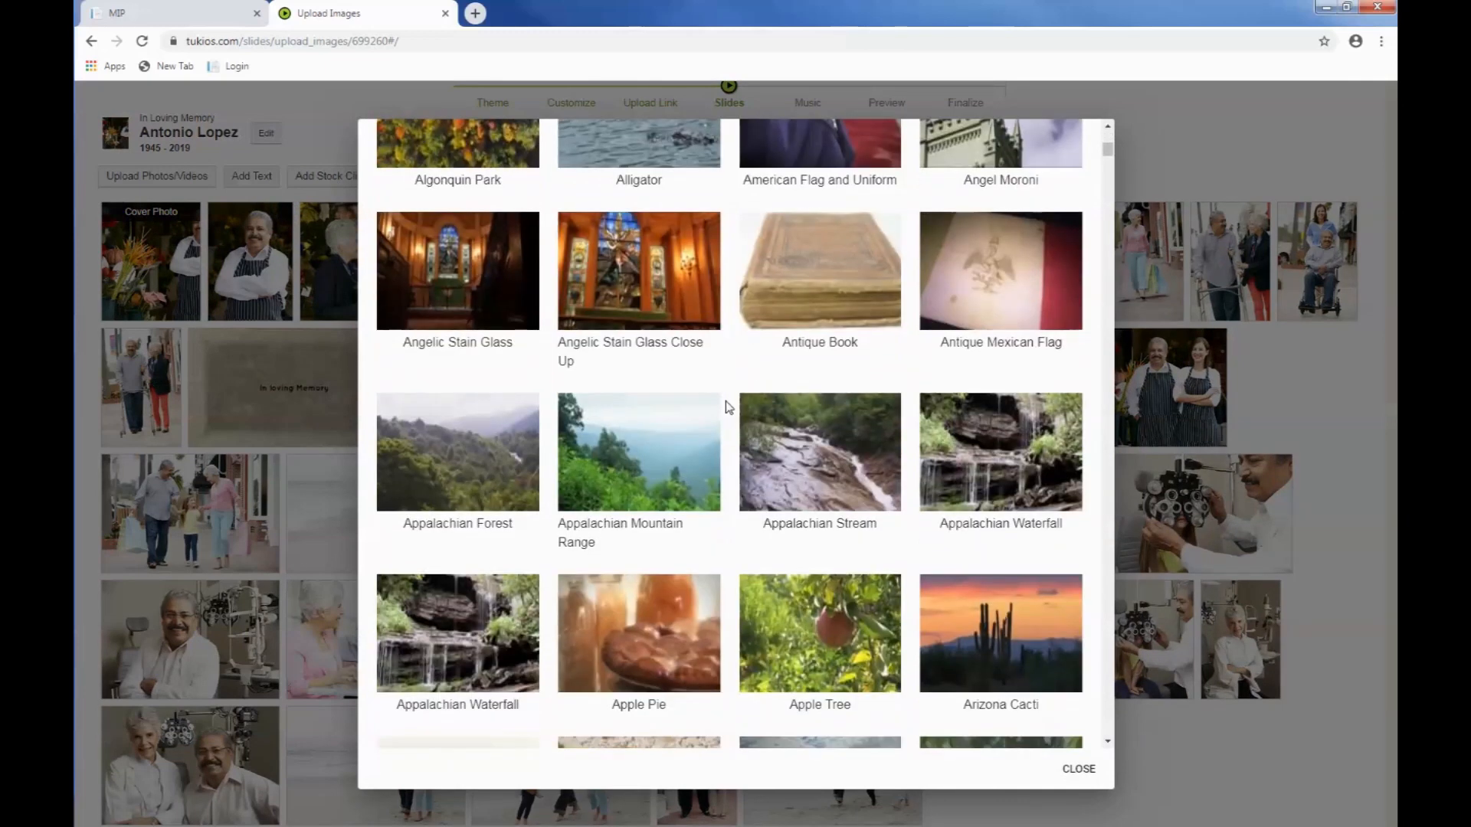
scroll(727, 407, "down", 2)
scroll(728, 407, "down", 3)
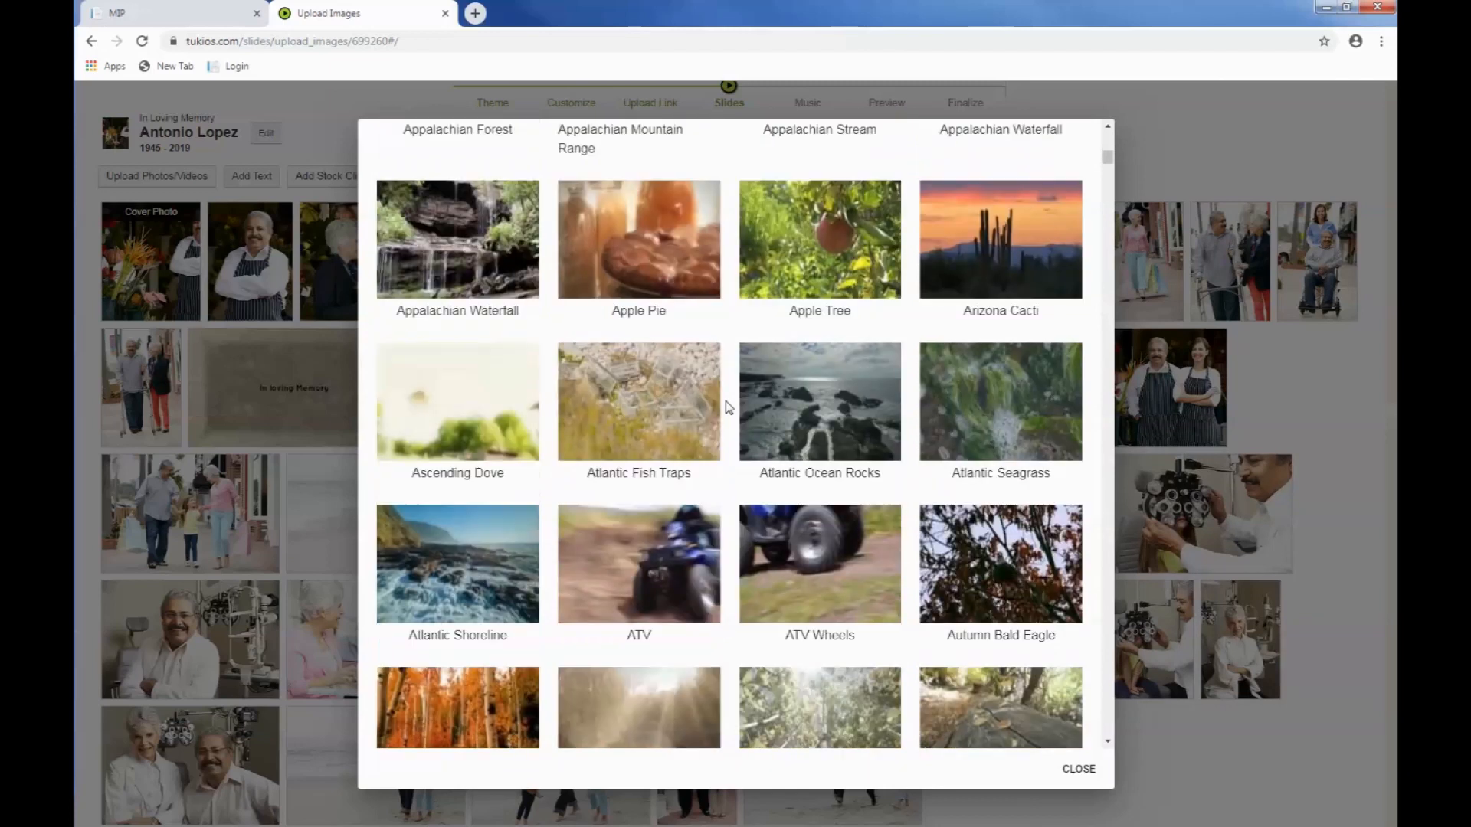
scroll(727, 407, "down", 3)
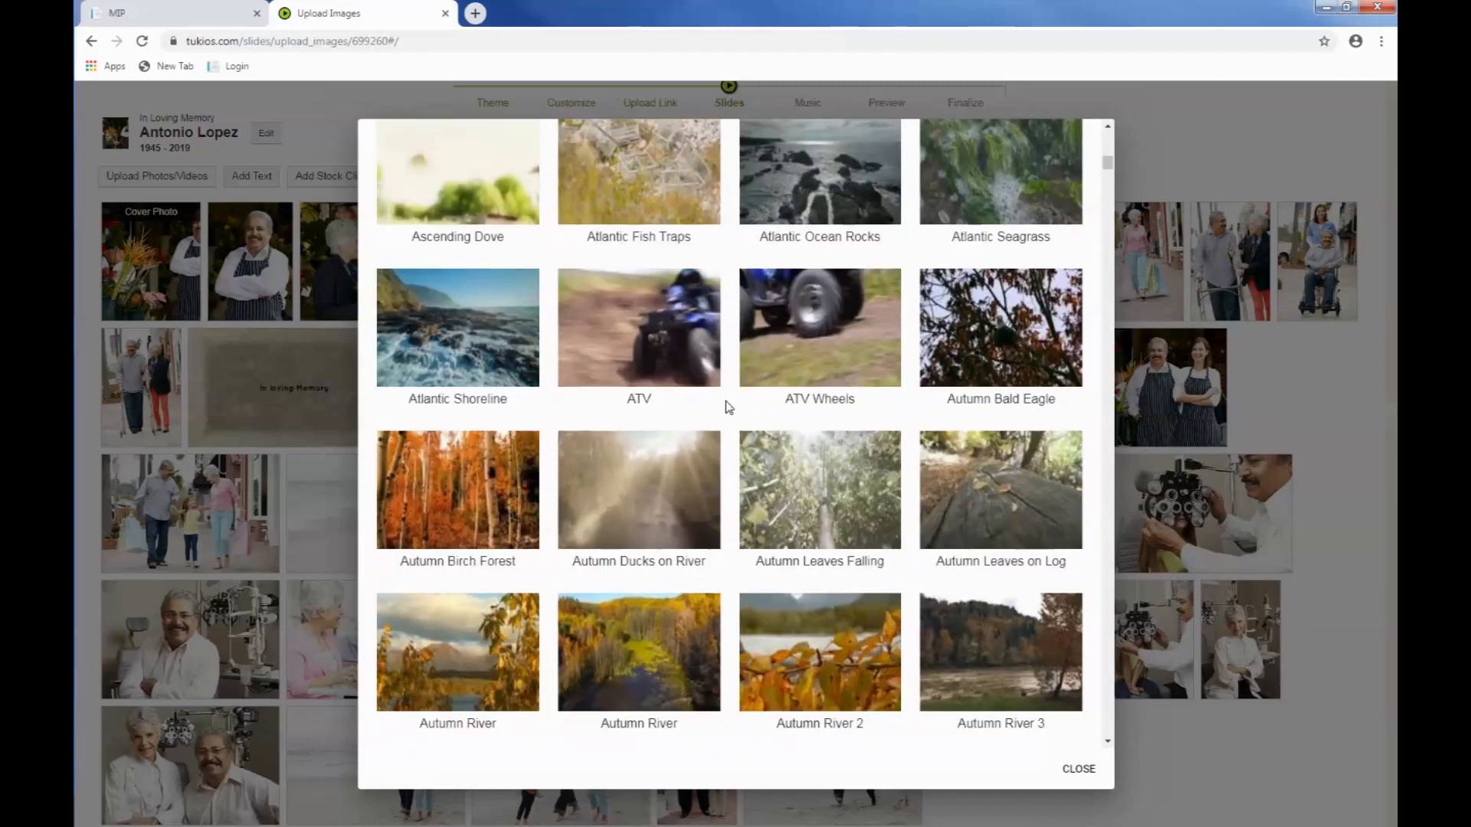
left_click(825, 488)
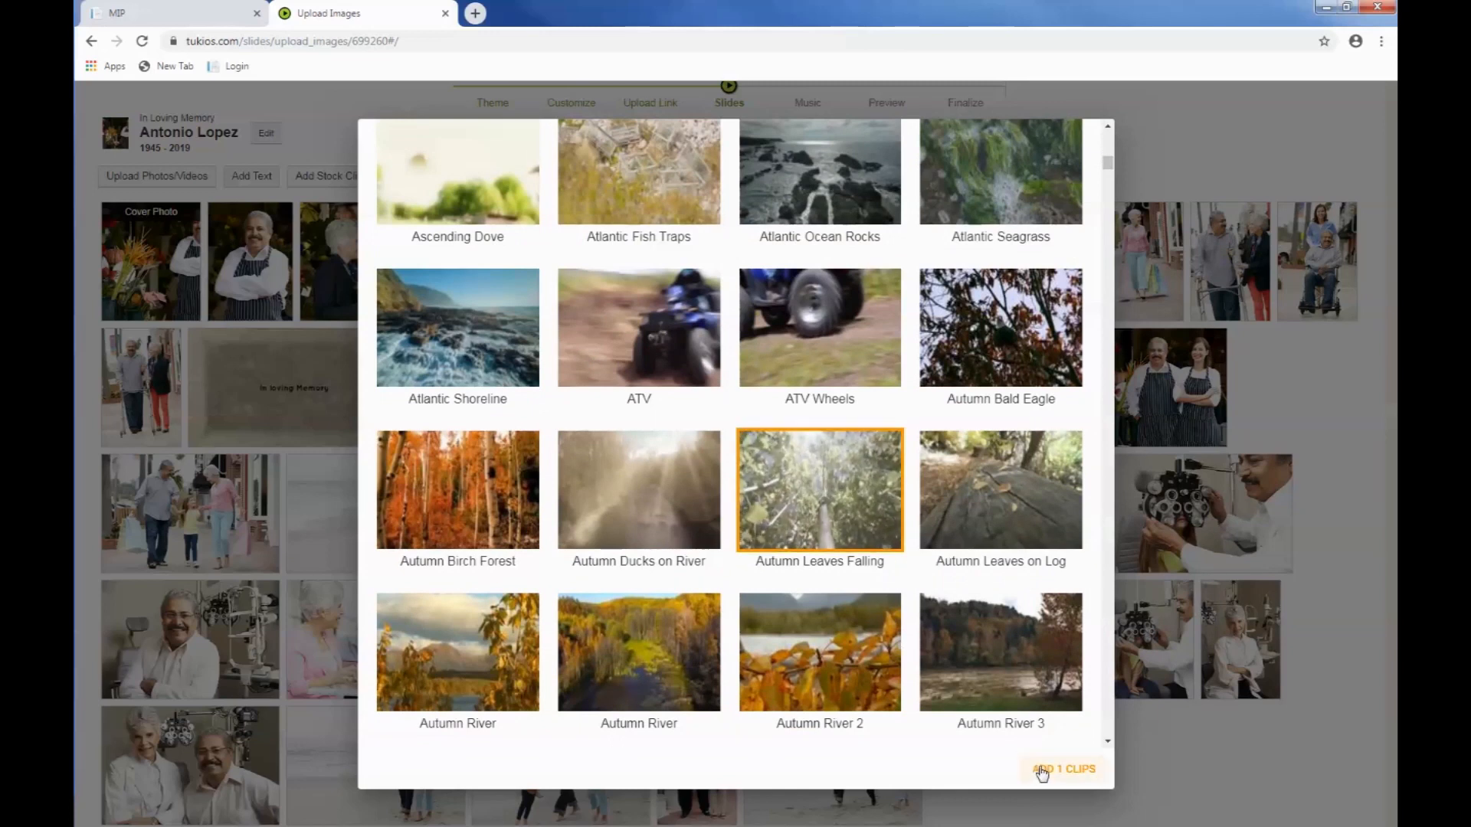
left_click(1064, 769)
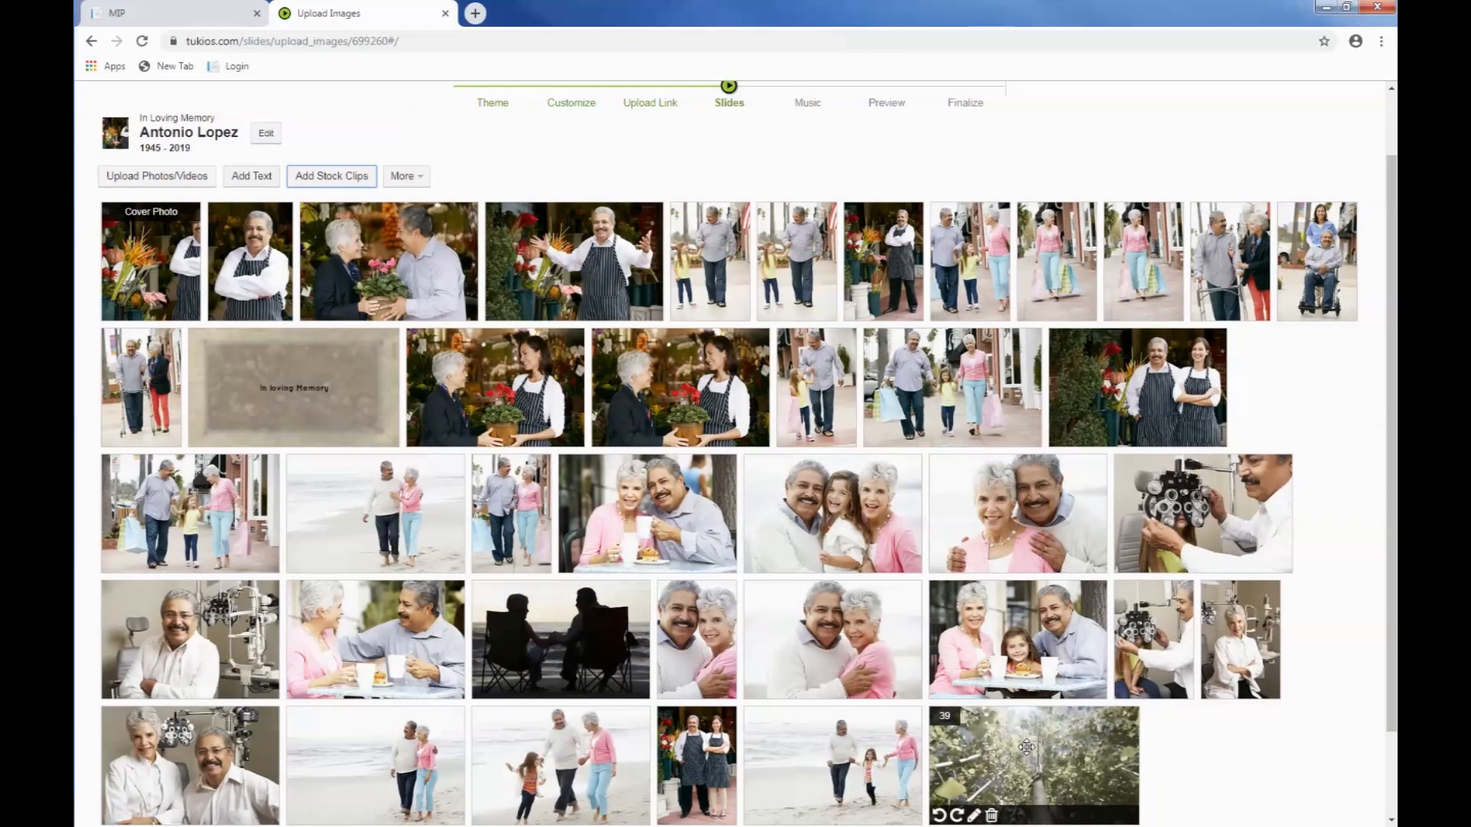
Step: Move the falling leaves clip before the second row's family shopping photo, and one duplicate man-and-girl photo after the third row's beach photo
left_click_drag(1030, 757, 863, 398)
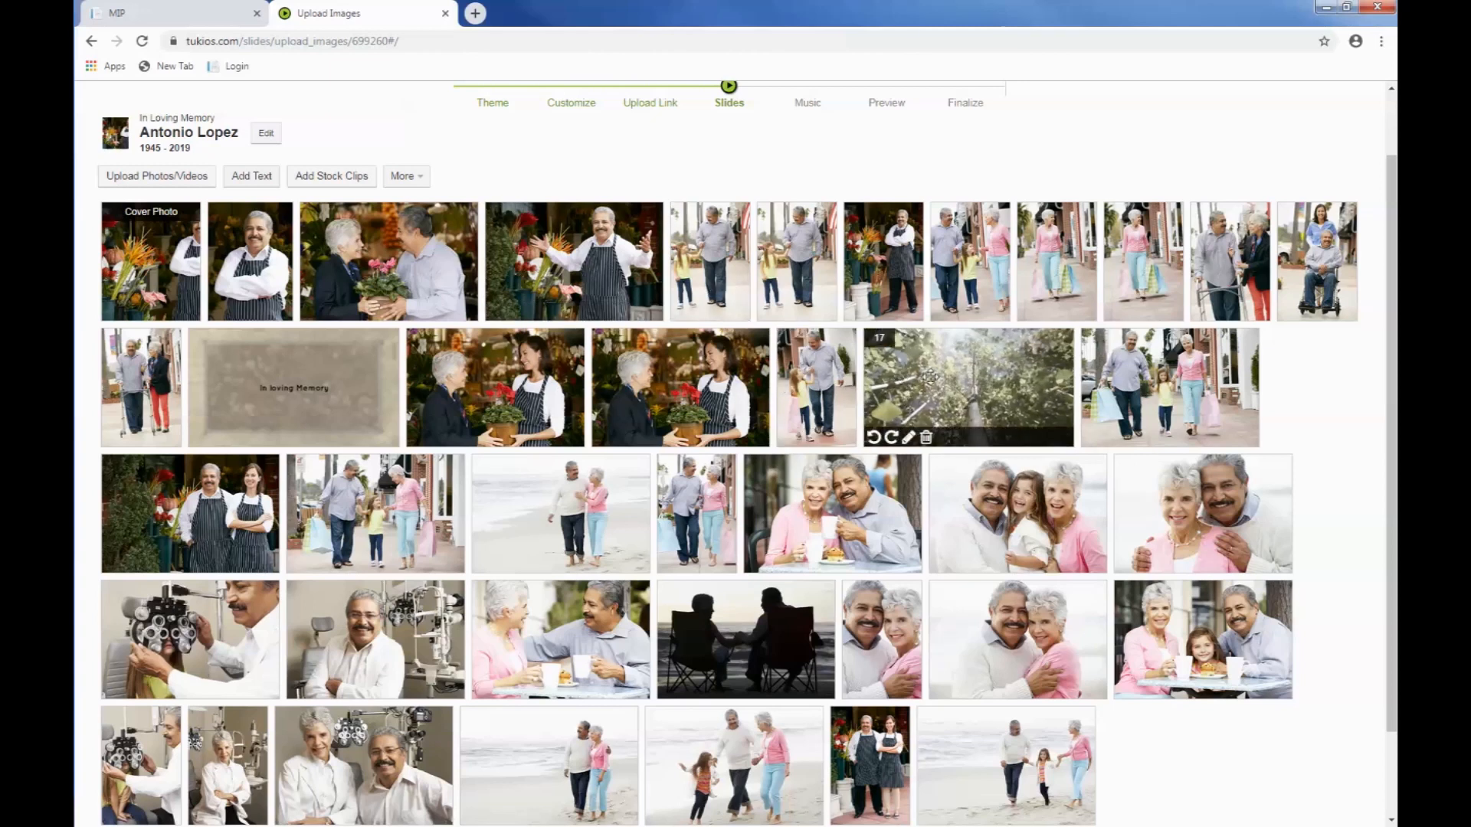
left_click_drag(706, 289, 676, 425)
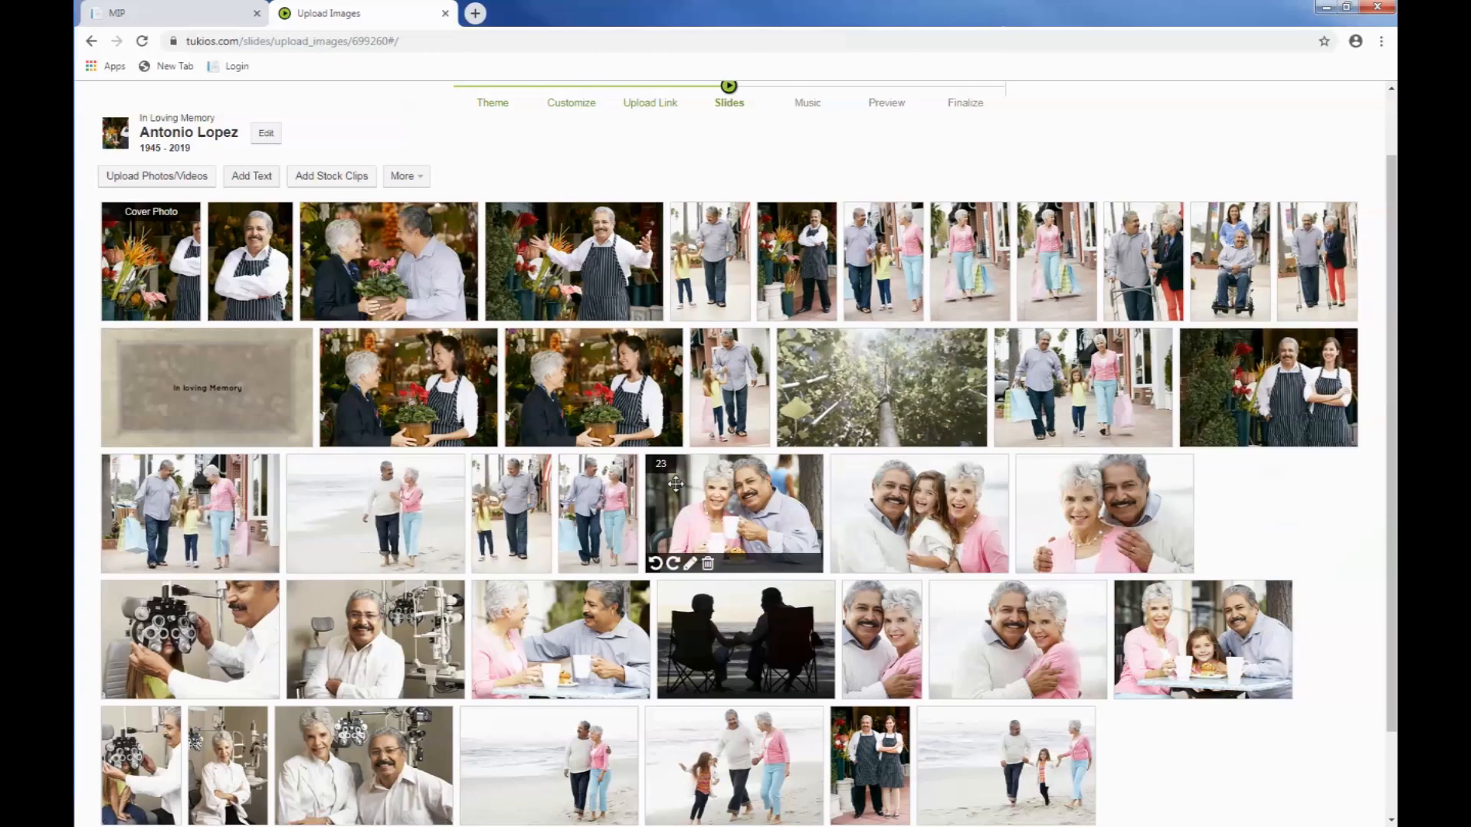
Step: Review the transitions, effects and overlays in the video's look settings, and add None to the selected borders
left_click(418, 177)
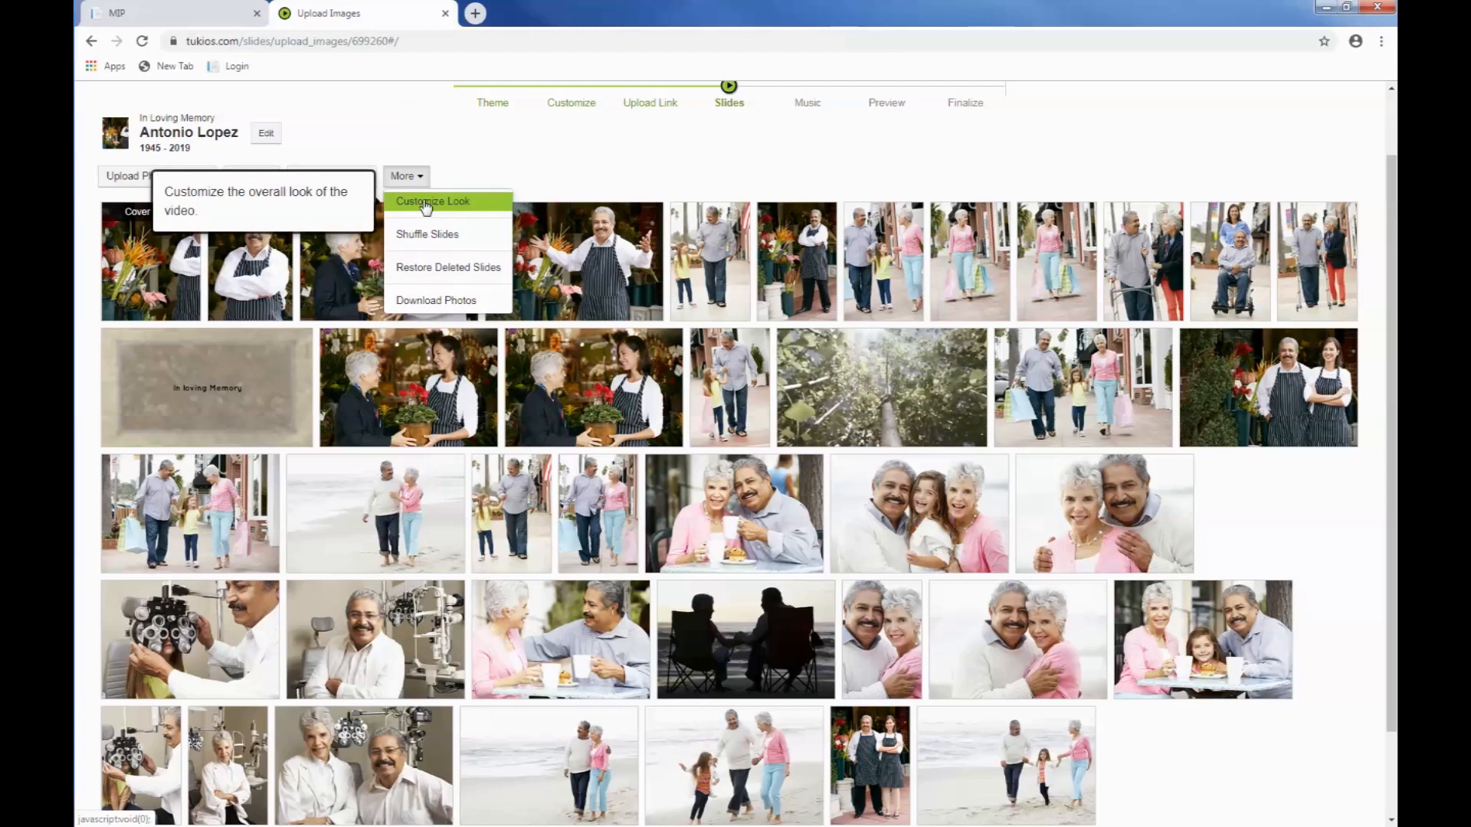
left_click(427, 206)
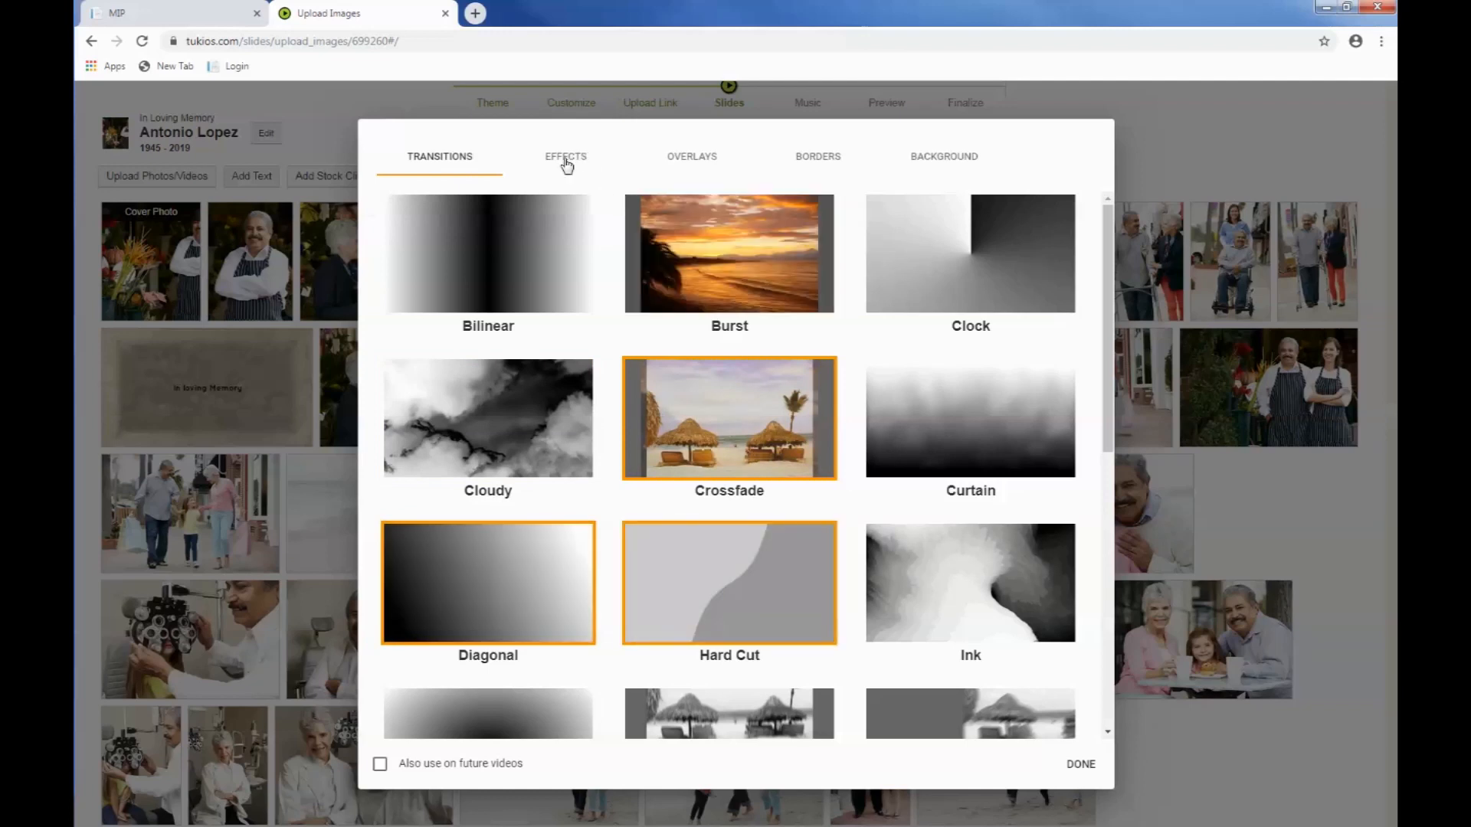
left_click(566, 161)
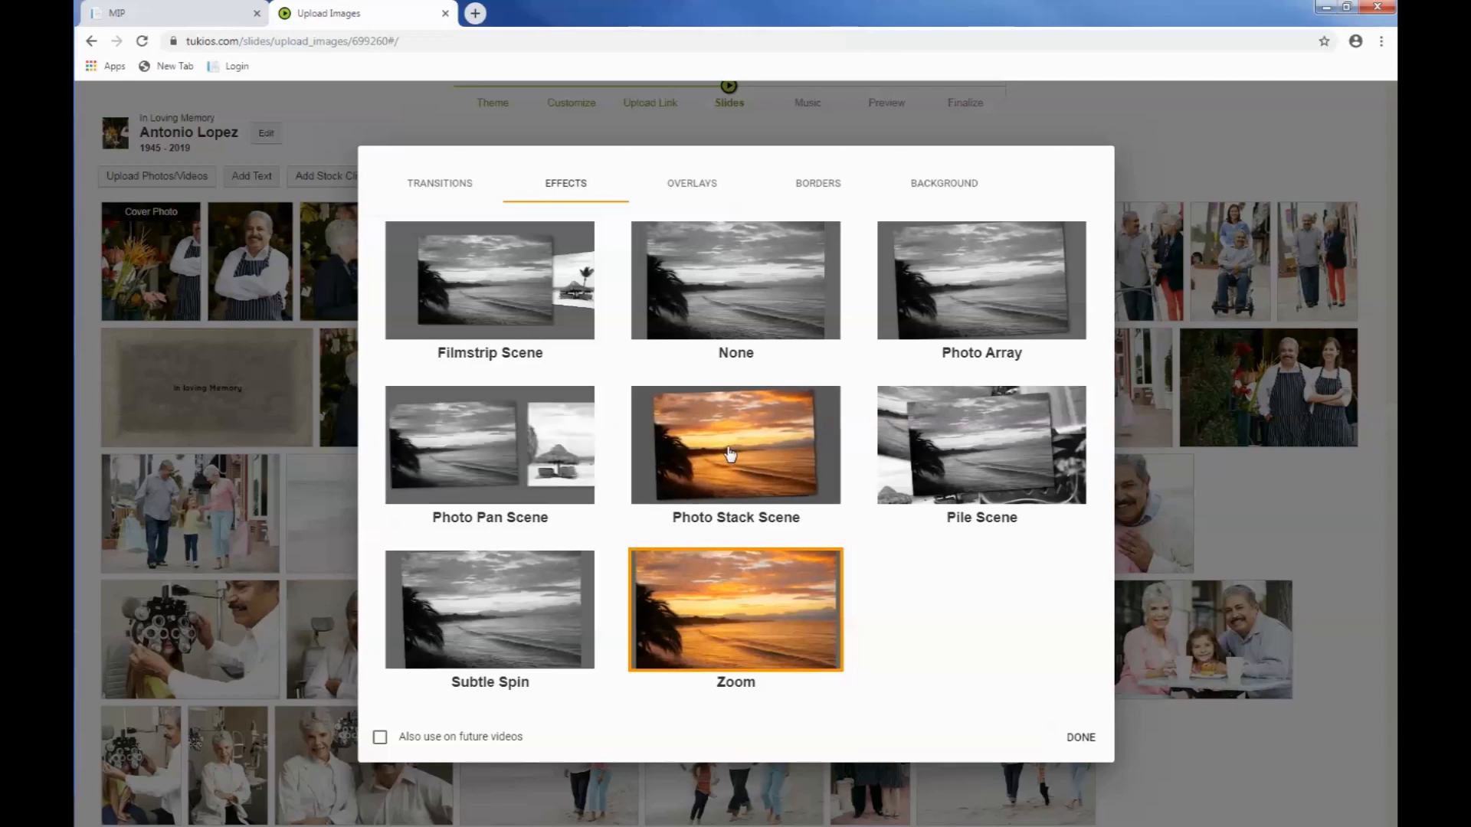
left_click(692, 185)
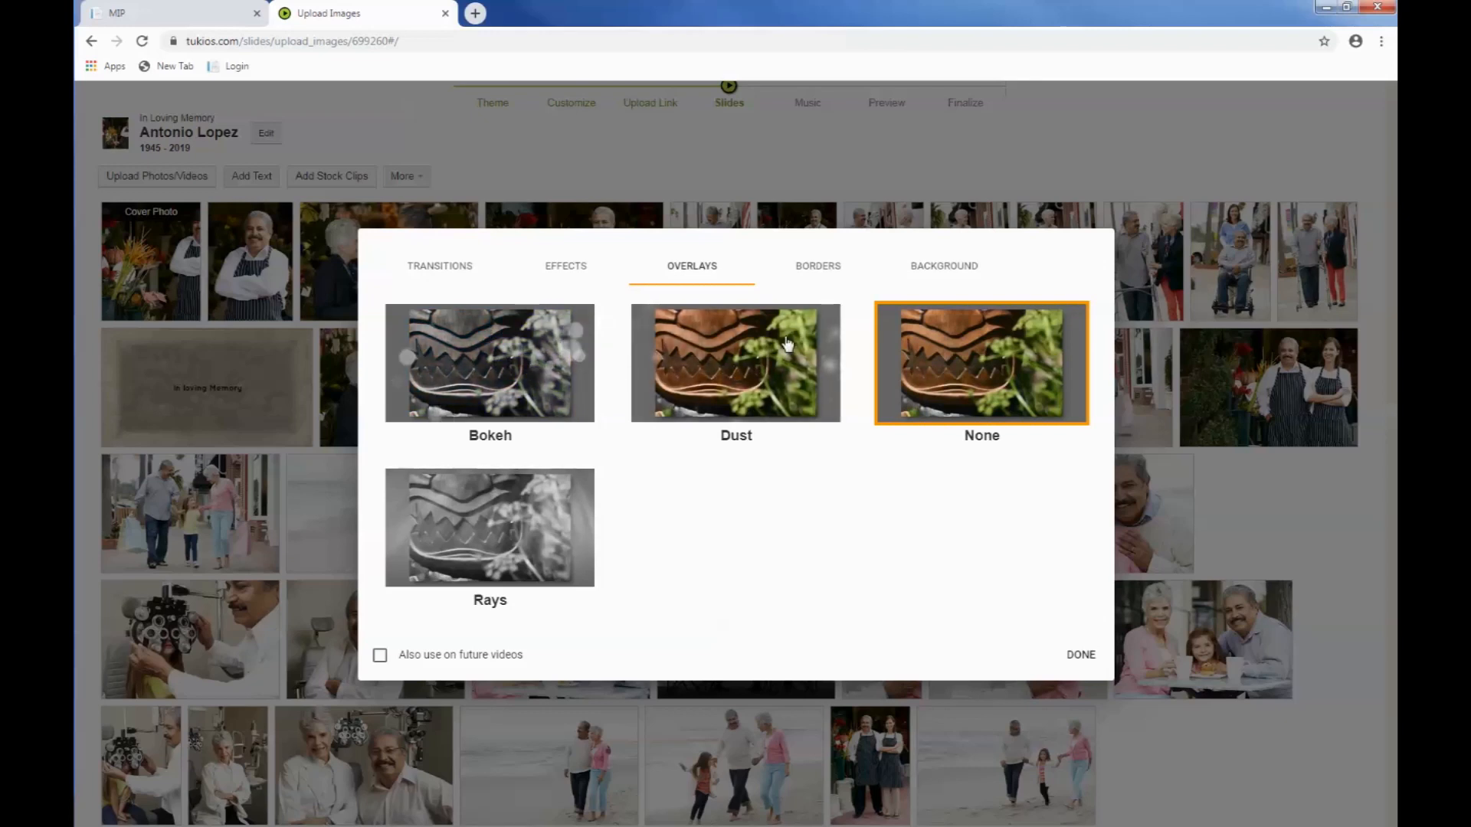
left_click(827, 268)
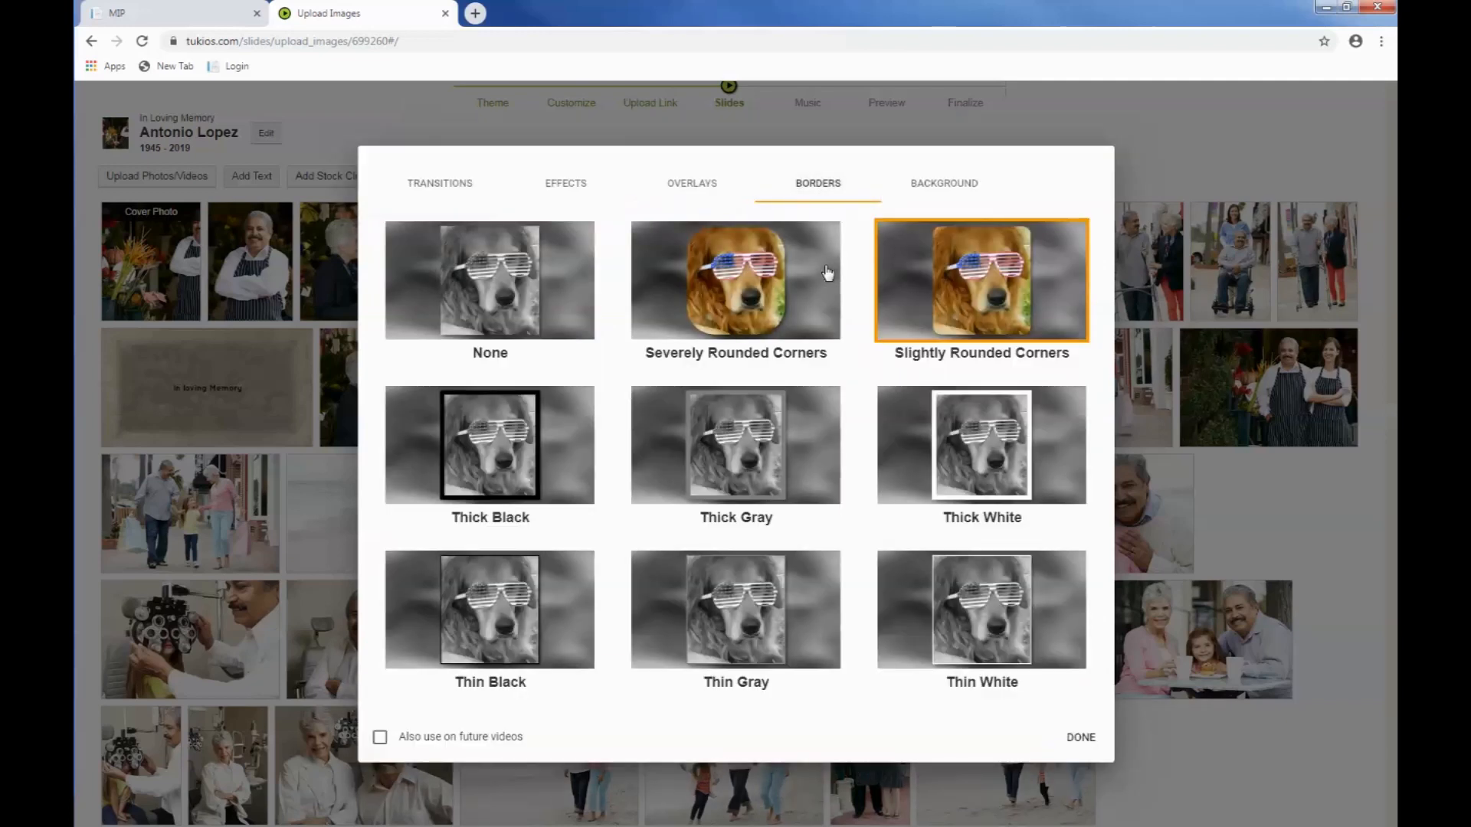
left_click(511, 290)
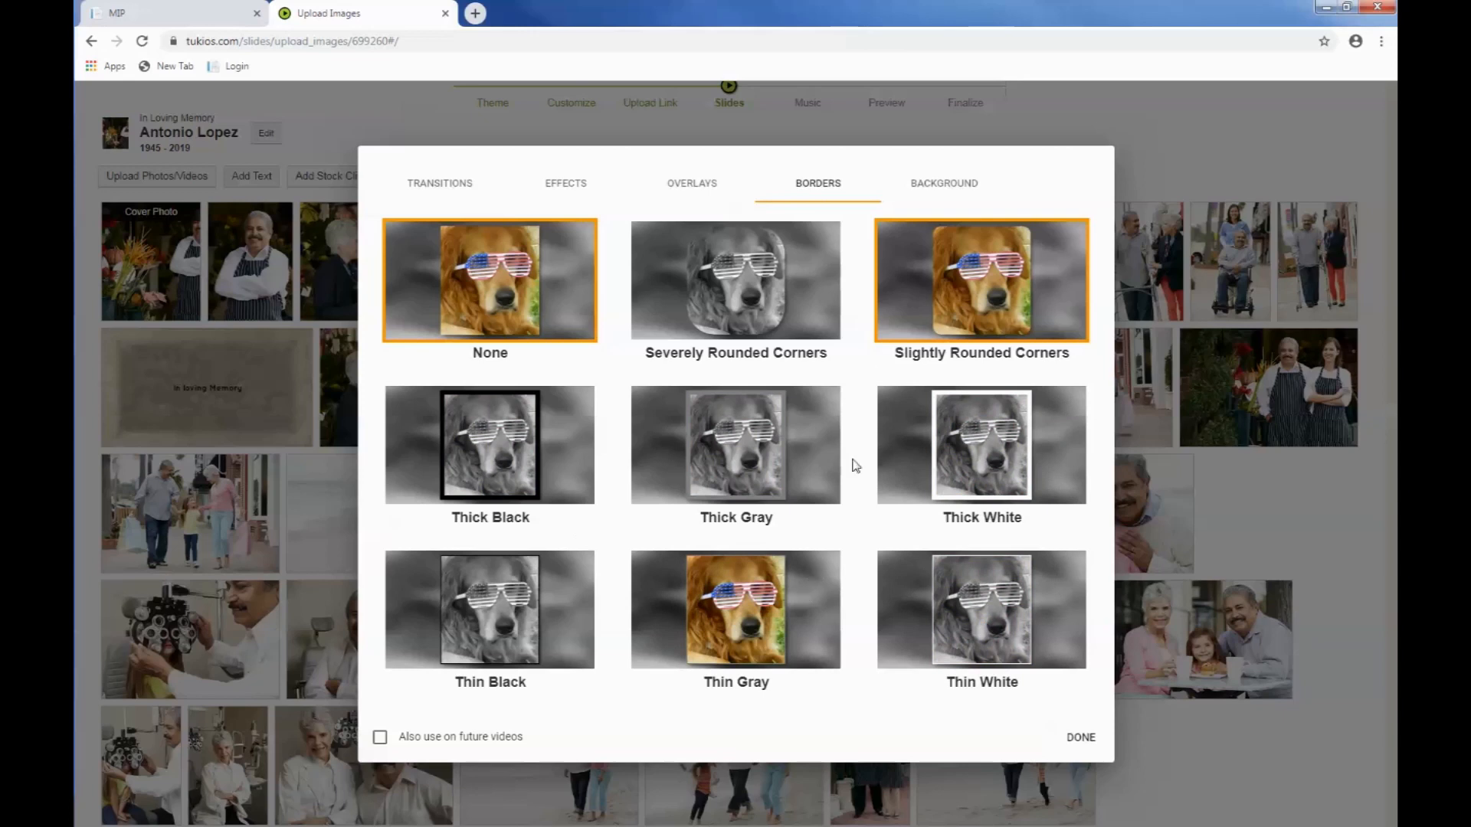
Step: Choose the Black background in the video's look settings and finish customizing the look
left_click(949, 183)
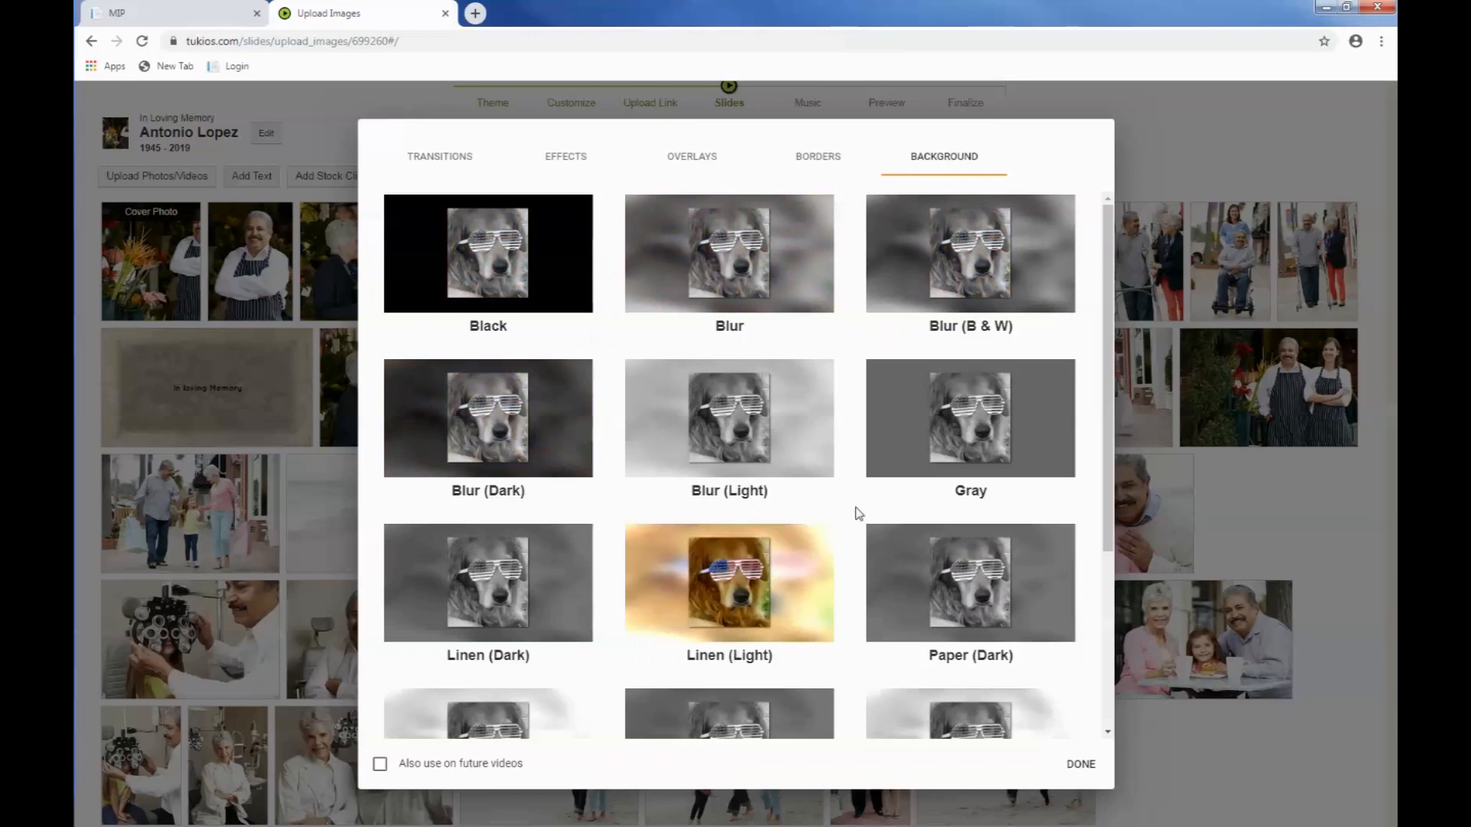
left_click(539, 294)
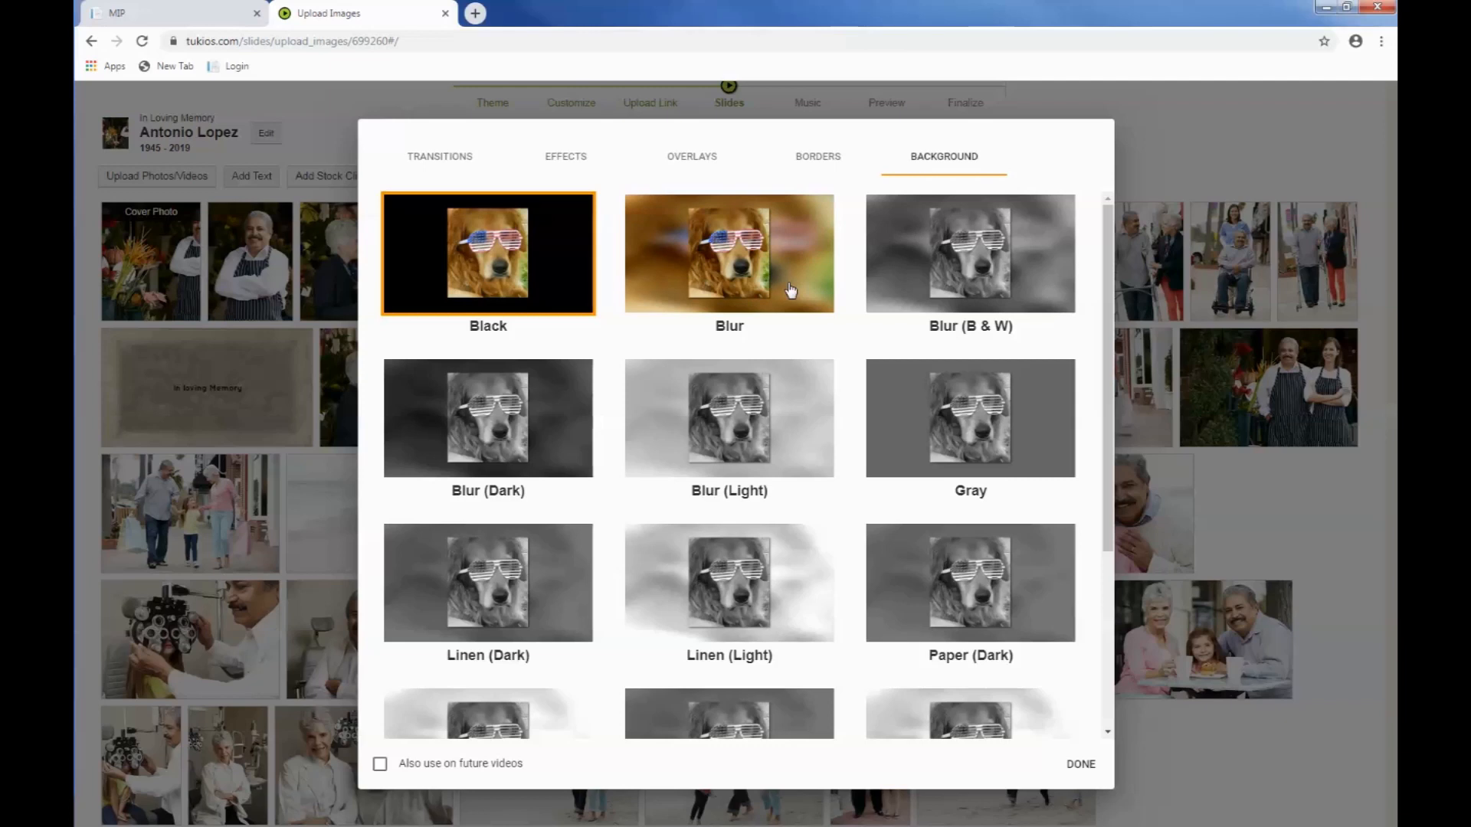
left_click(1080, 767)
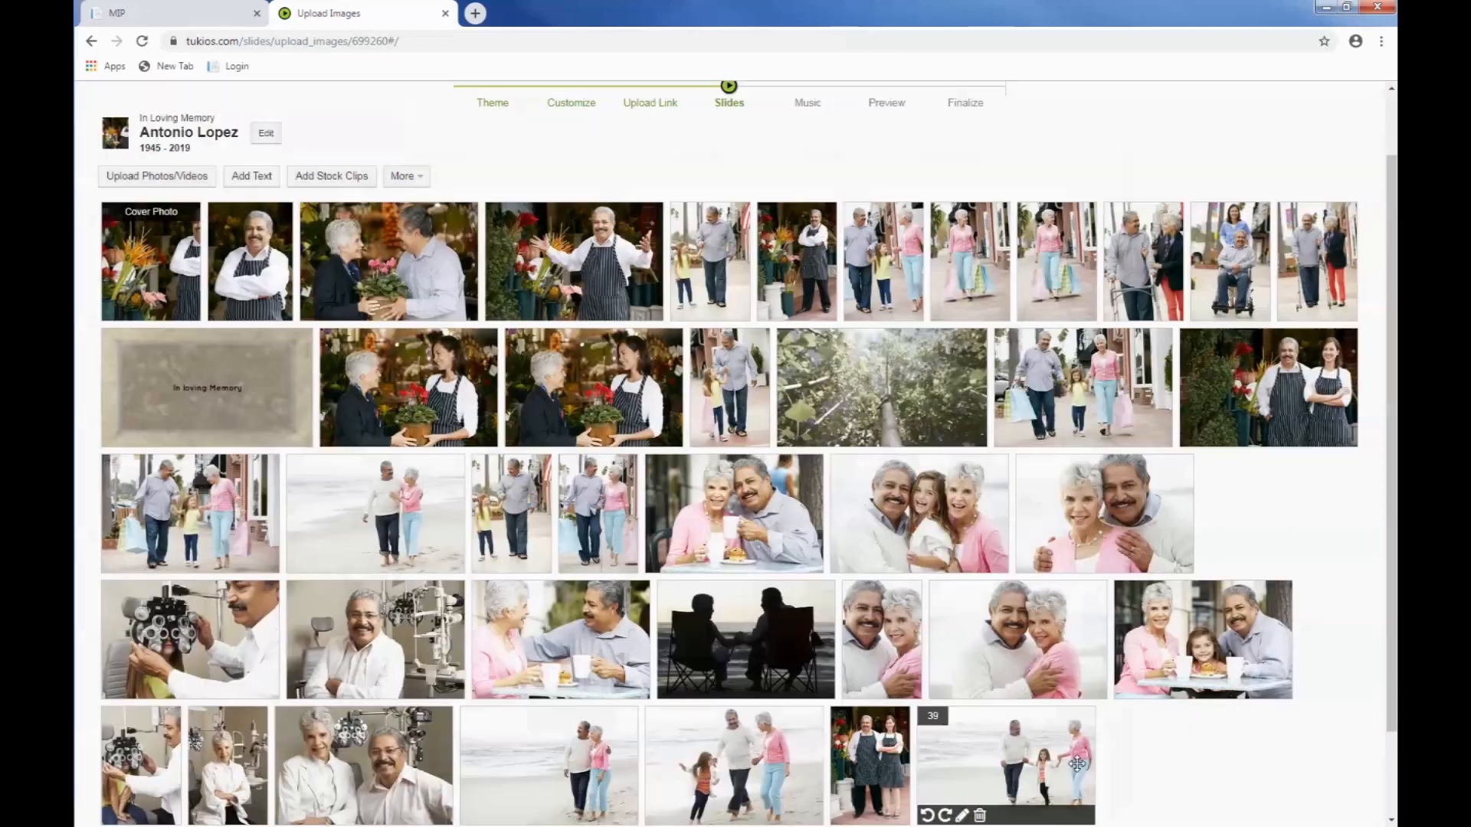
Step: Delete the second of the two identical flower-shop photos in the second row of slides
left_click(419, 177)
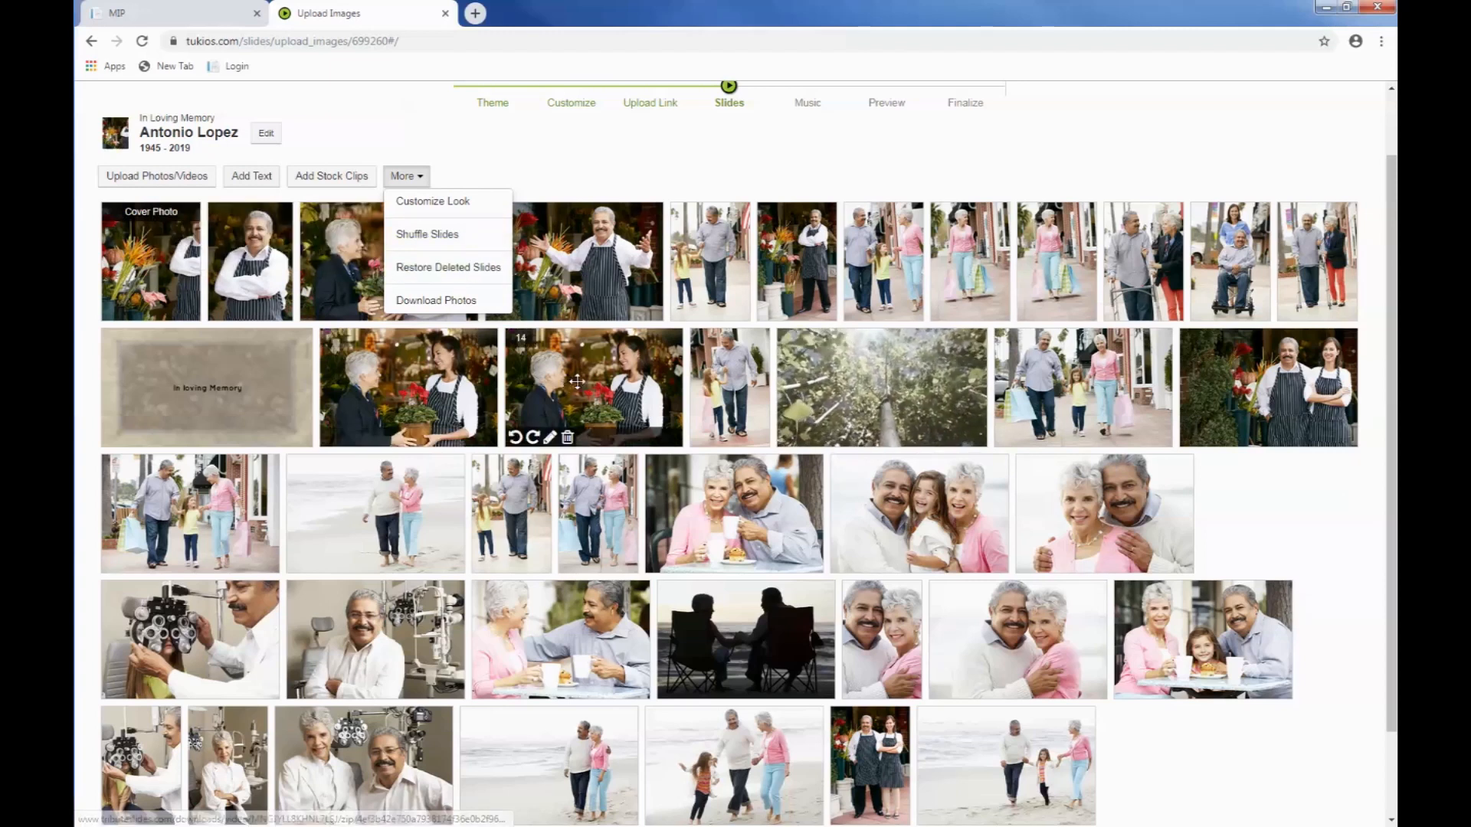
left_click(616, 383)
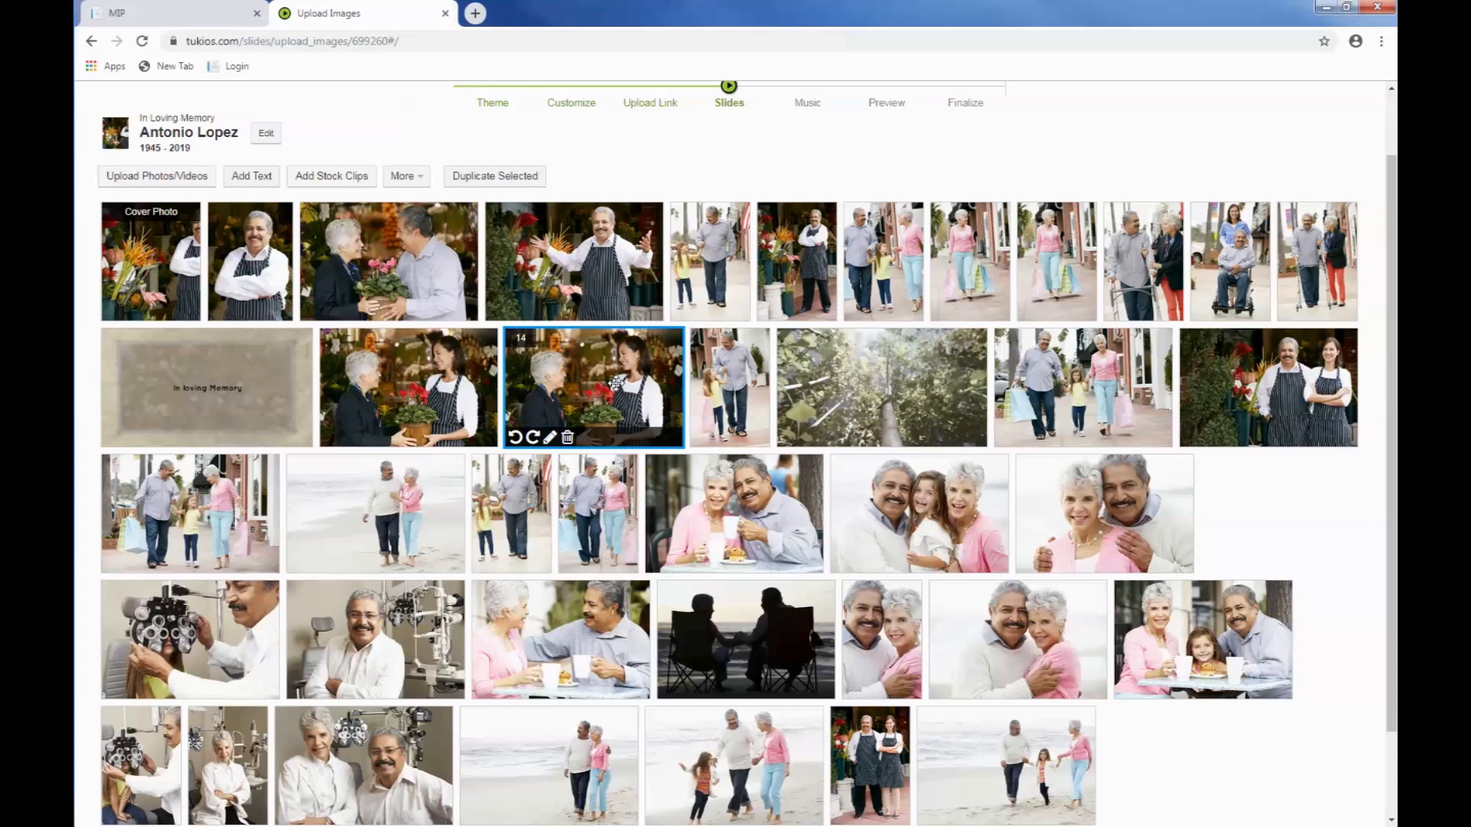
left_click(567, 437)
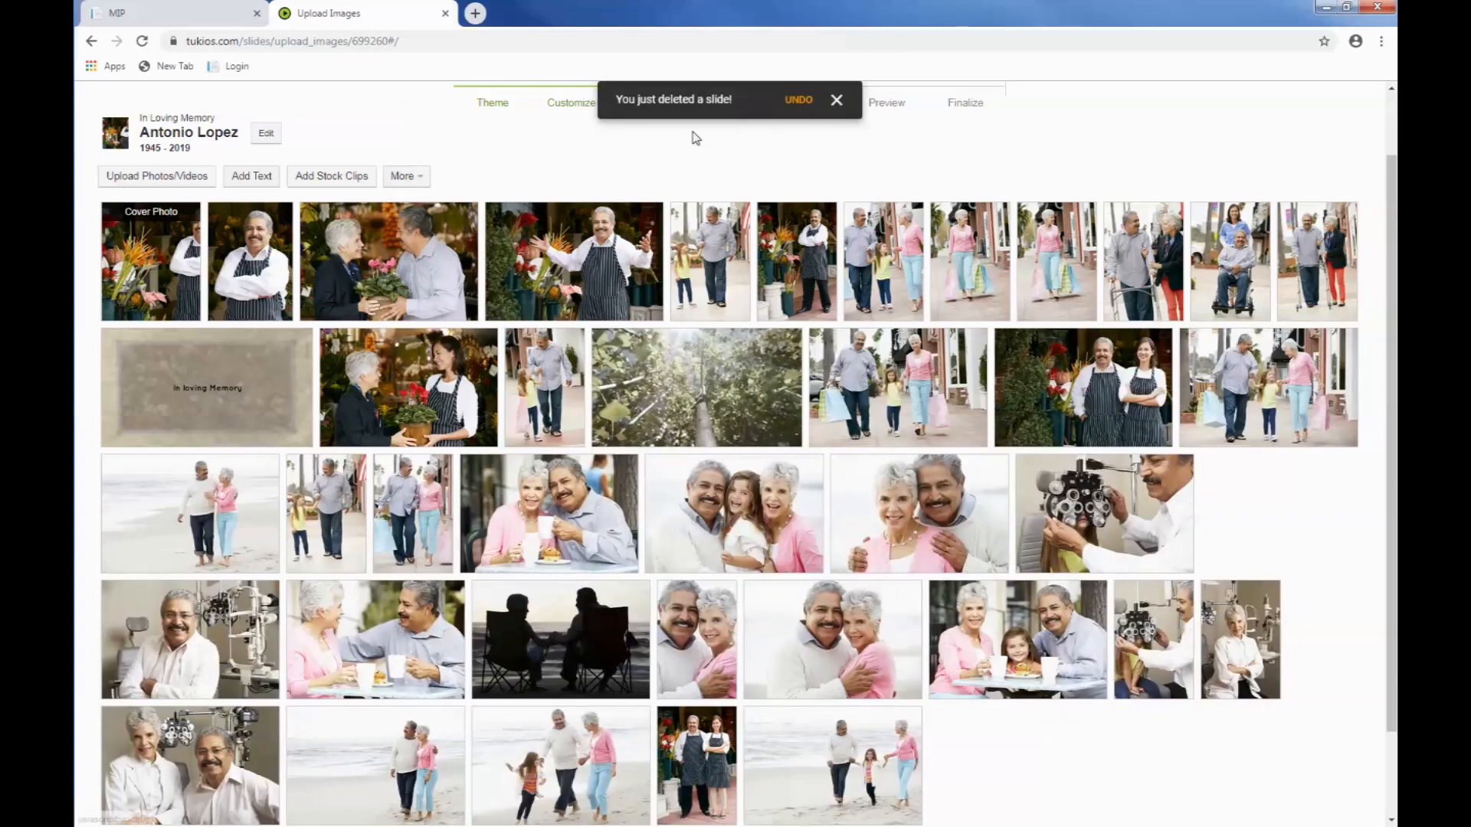
Step: Restore the flower-shop photo from the deleted slides
left_click(408, 177)
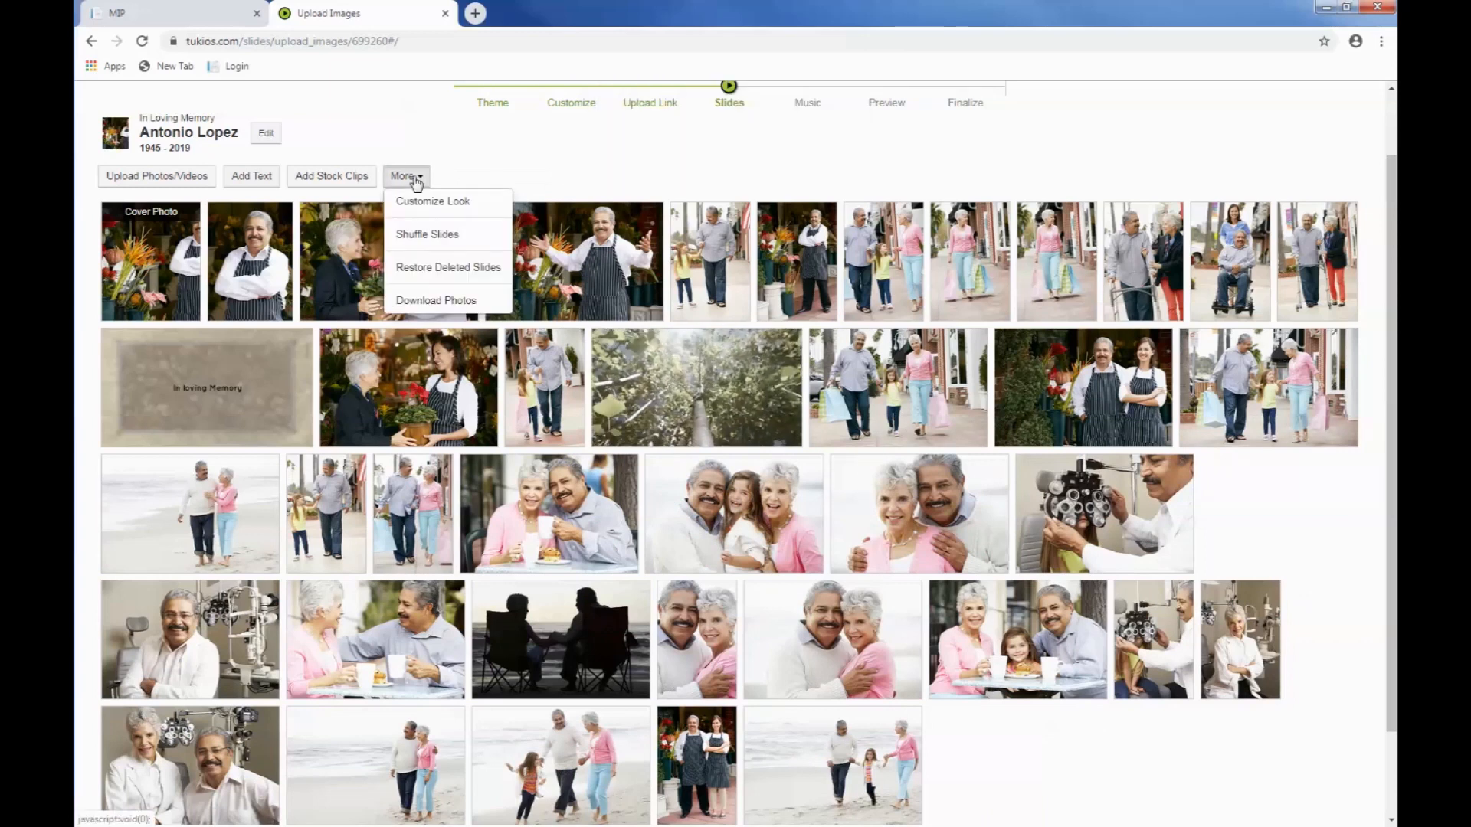
left_click(428, 270)
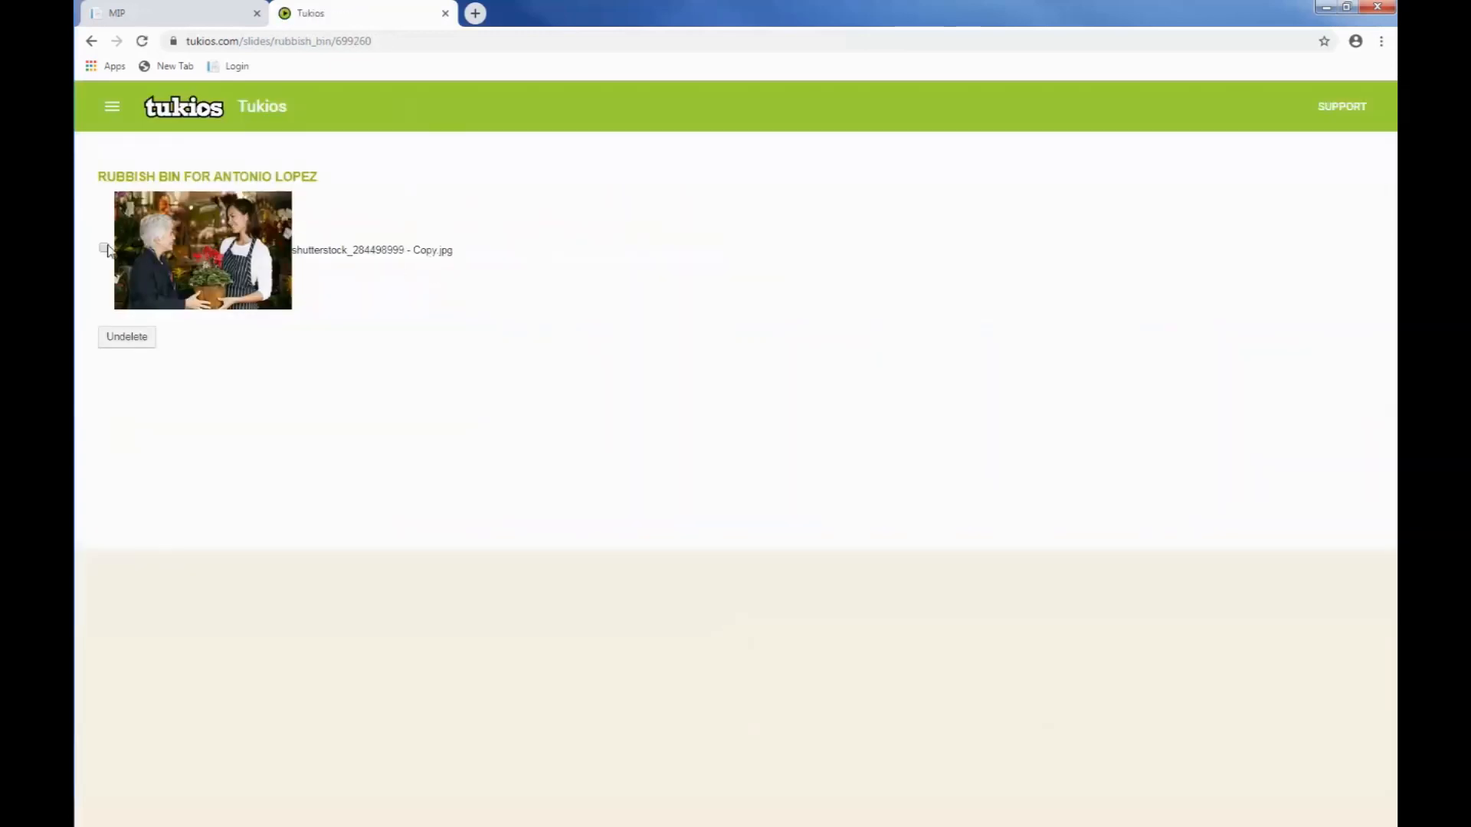
left_click(129, 335)
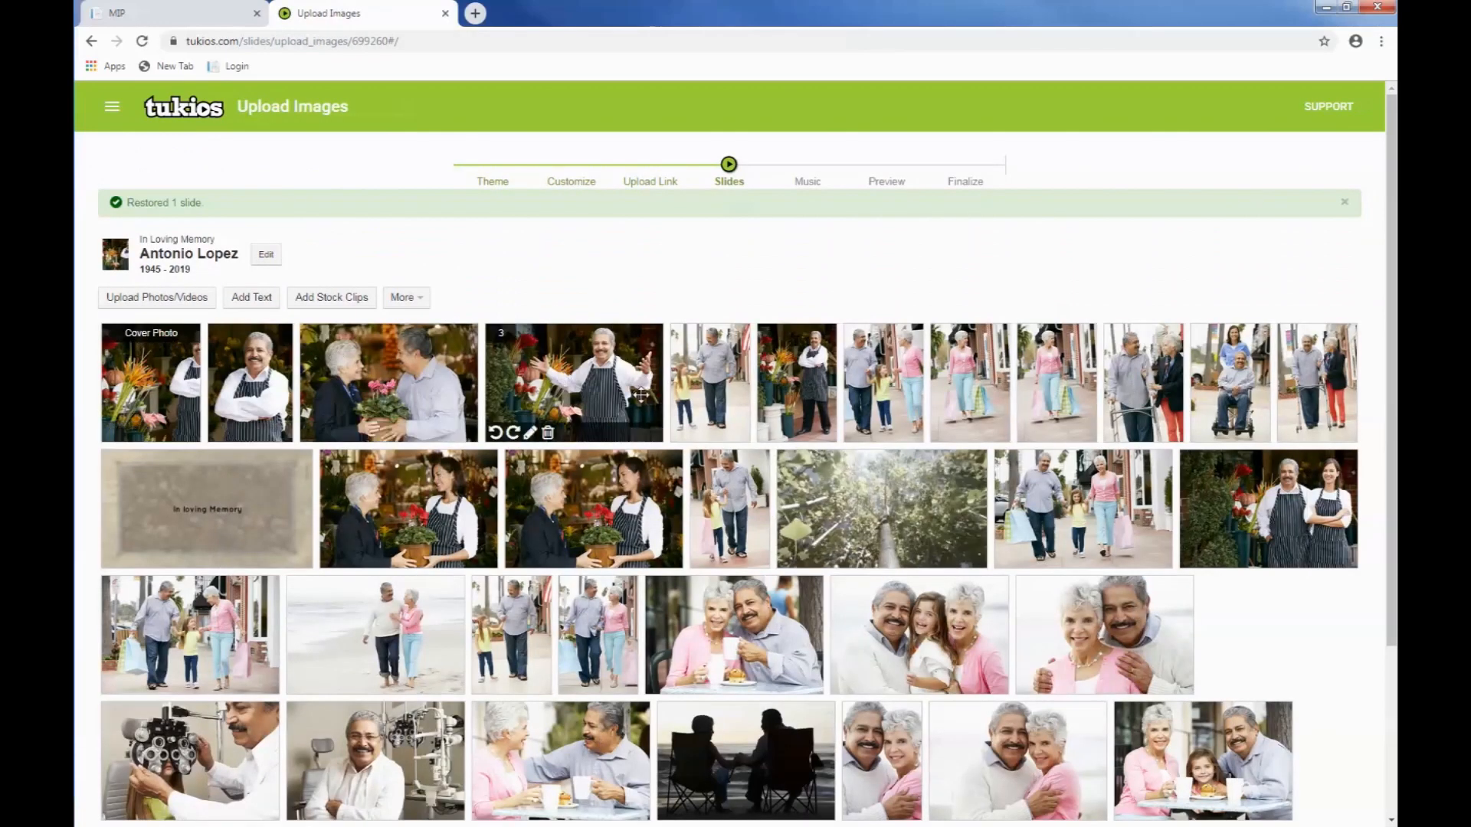
Step: Download the slide photos as a zip file and continue to the Music stage
left_click(416, 304)
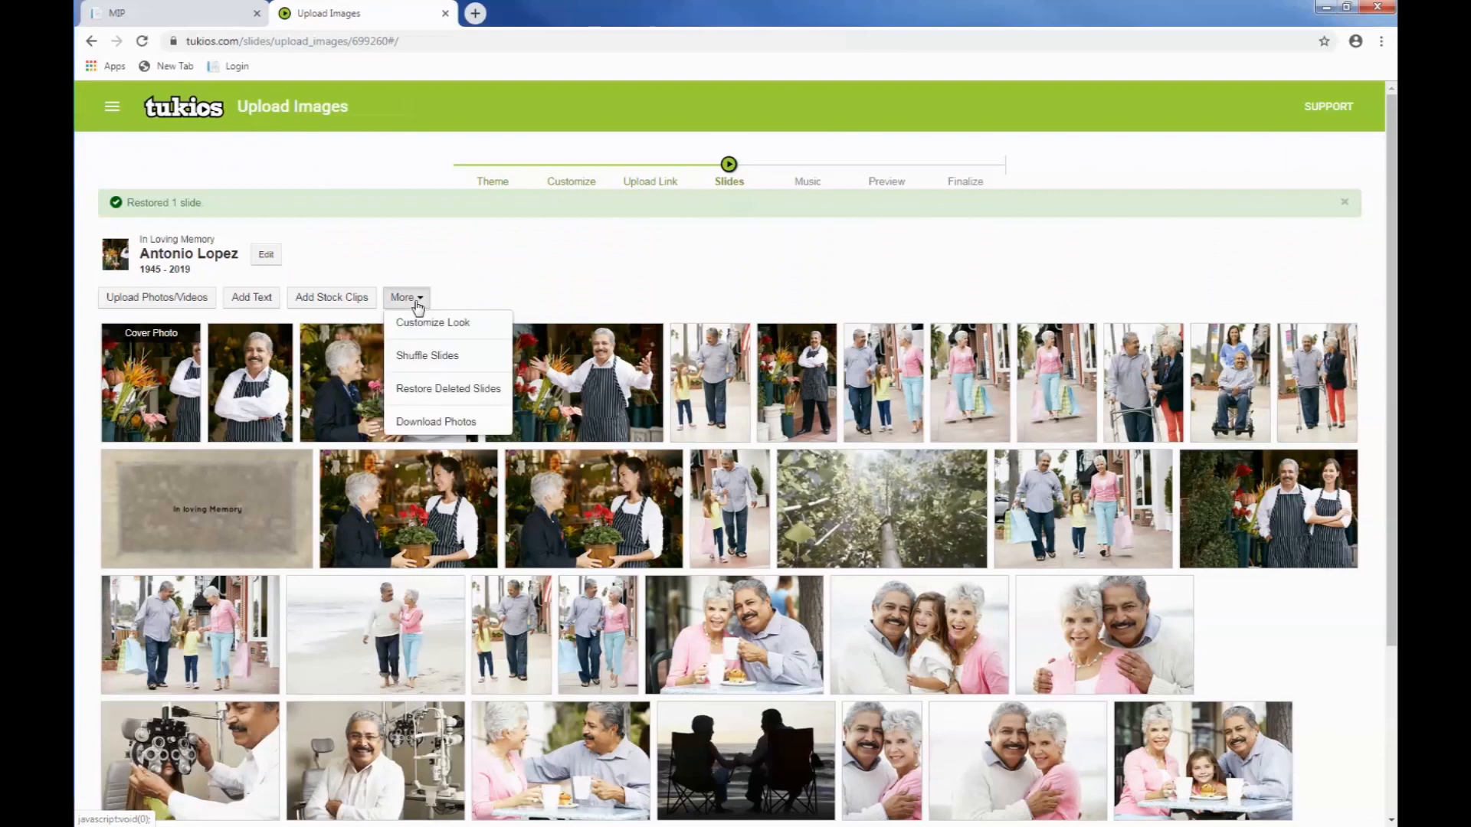
left_click(433, 424)
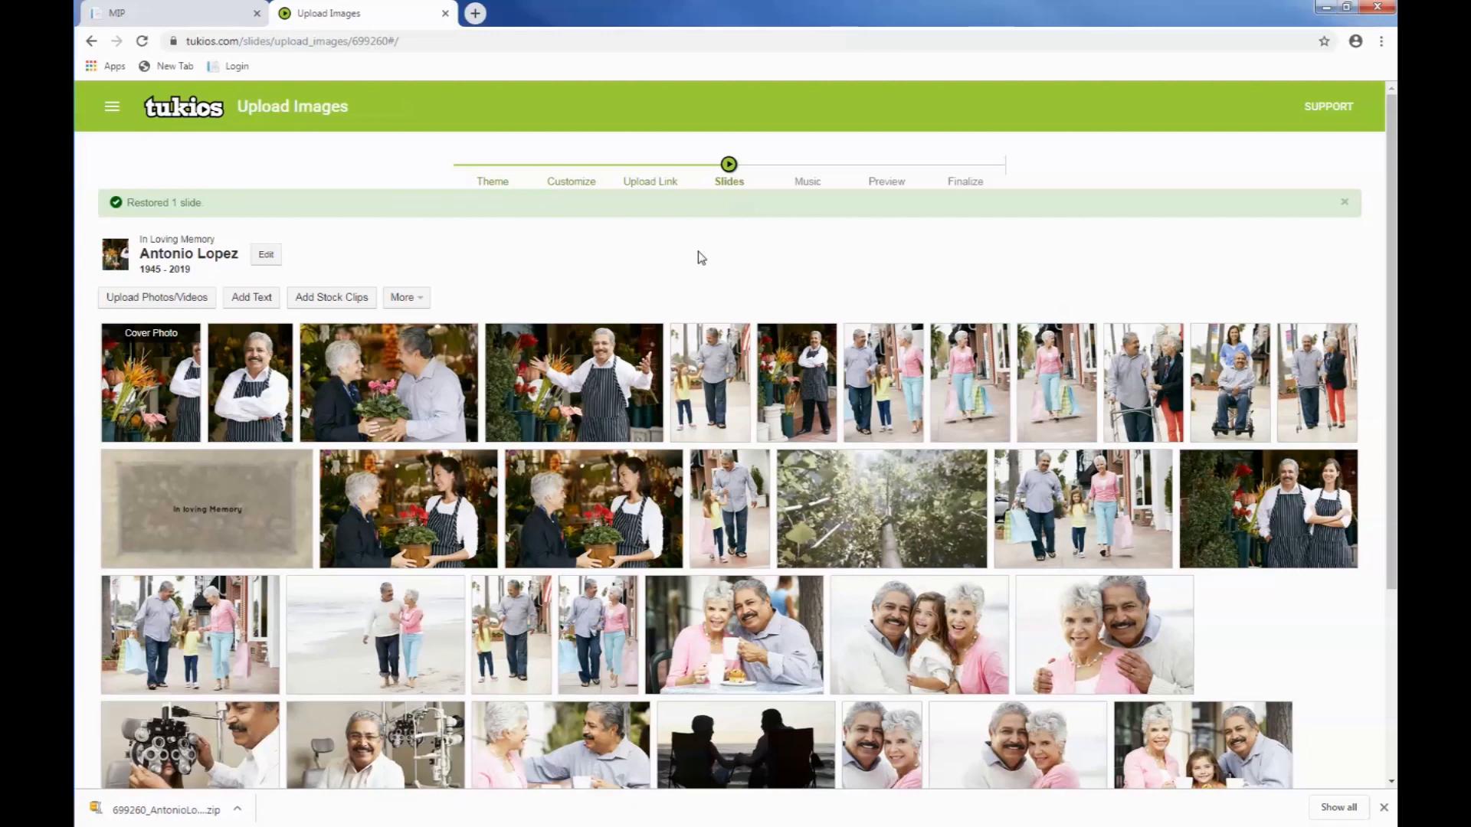
scroll(794, 325, "down", 1)
scroll(795, 329, "down", 1)
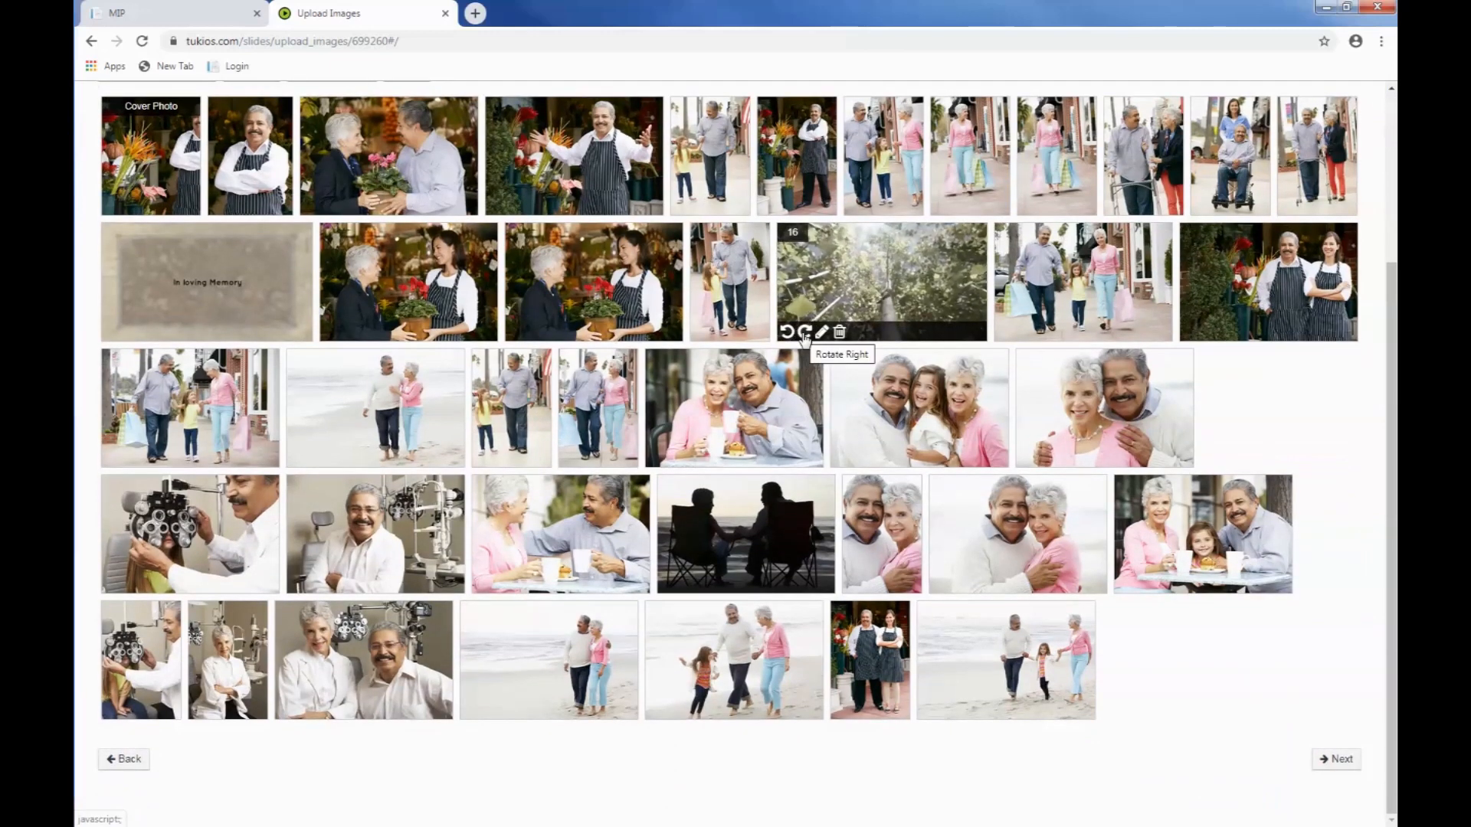
left_click(804, 331)
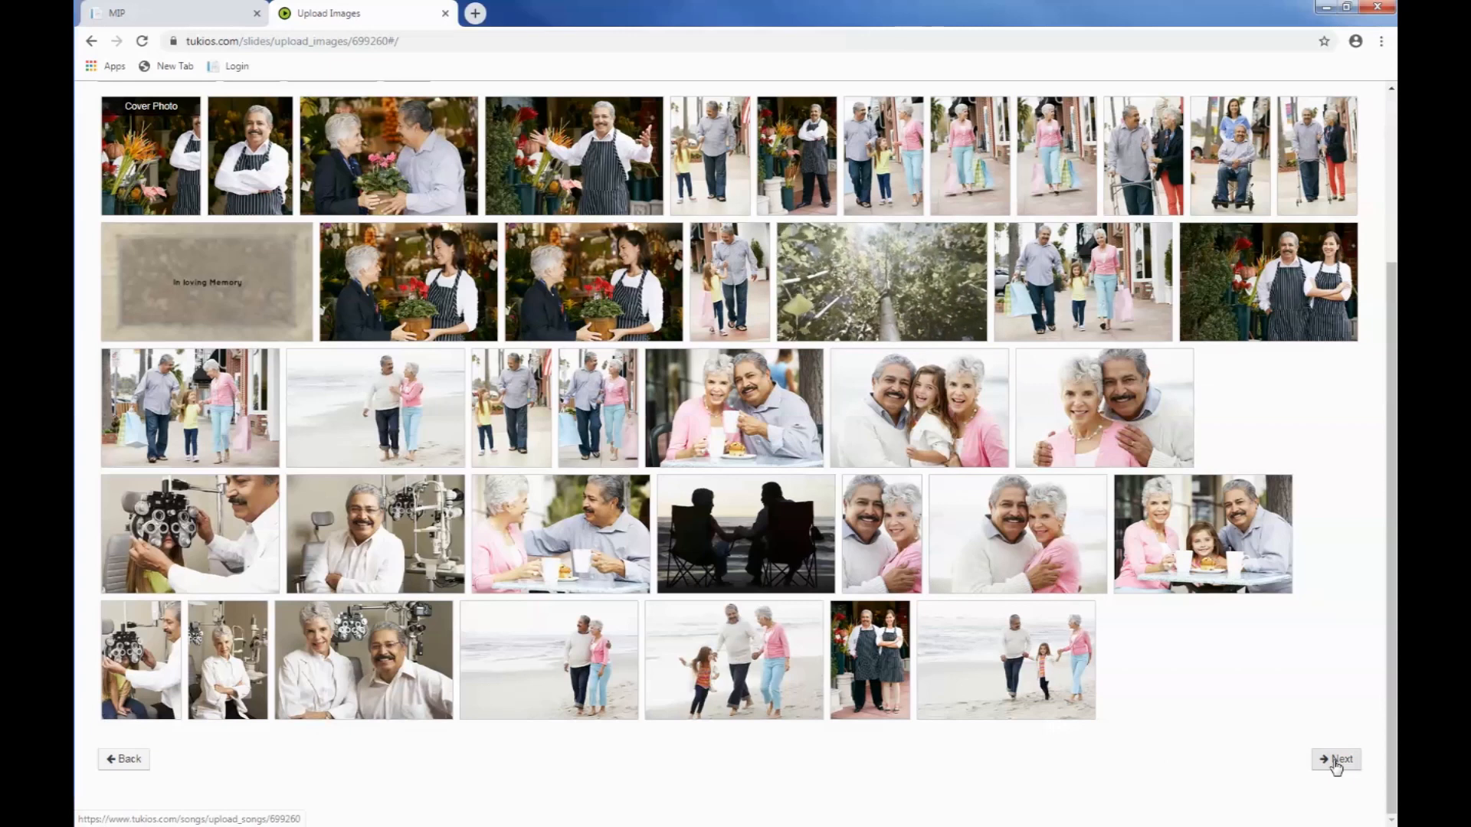
left_click(1335, 760)
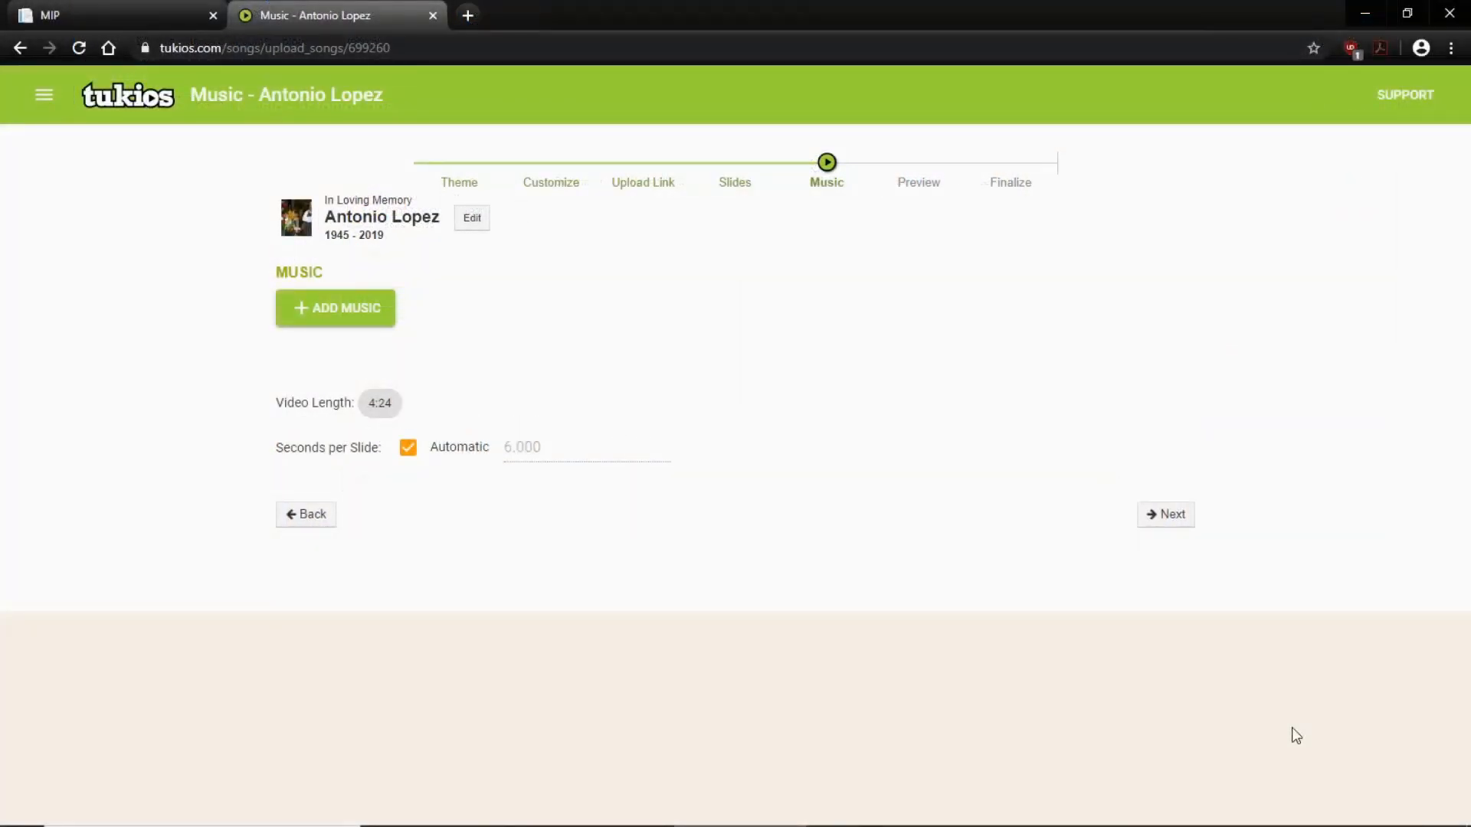
Step: Look at the music upload option, and add the stock songs Everything Begins and Conquered All from the Most Popular category
left_click(343, 310)
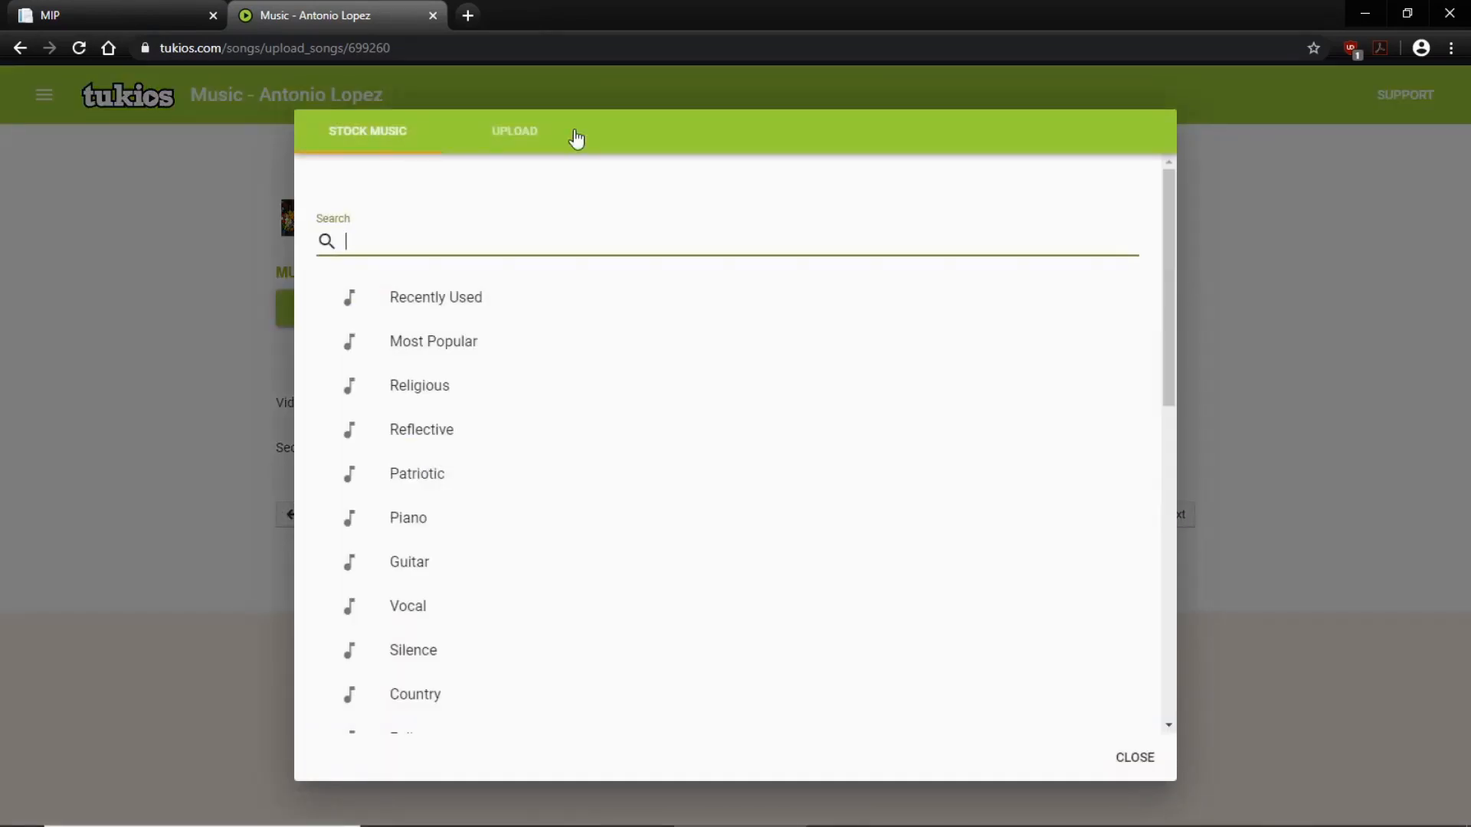
left_click(504, 134)
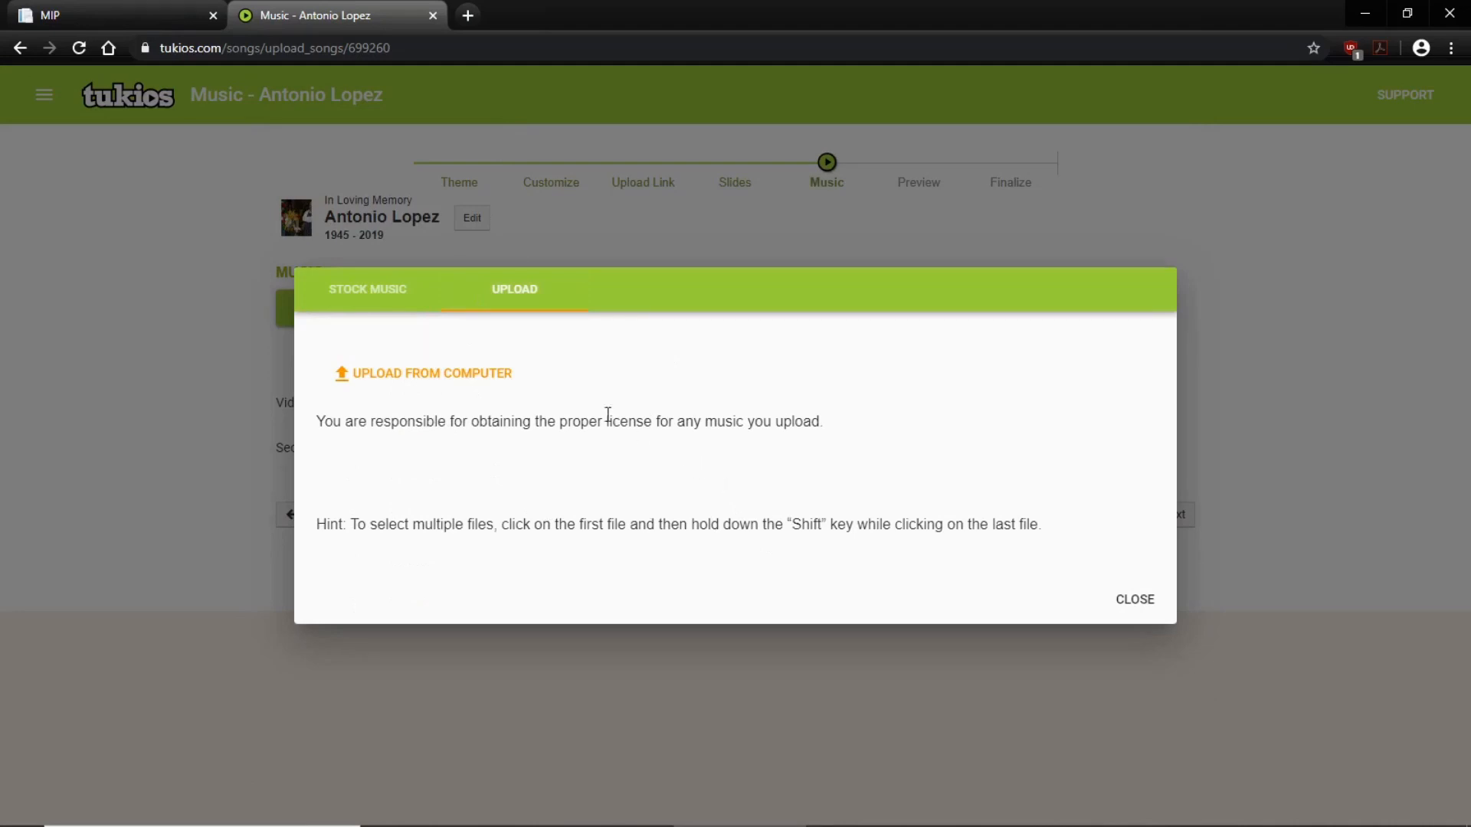
left_click(370, 298)
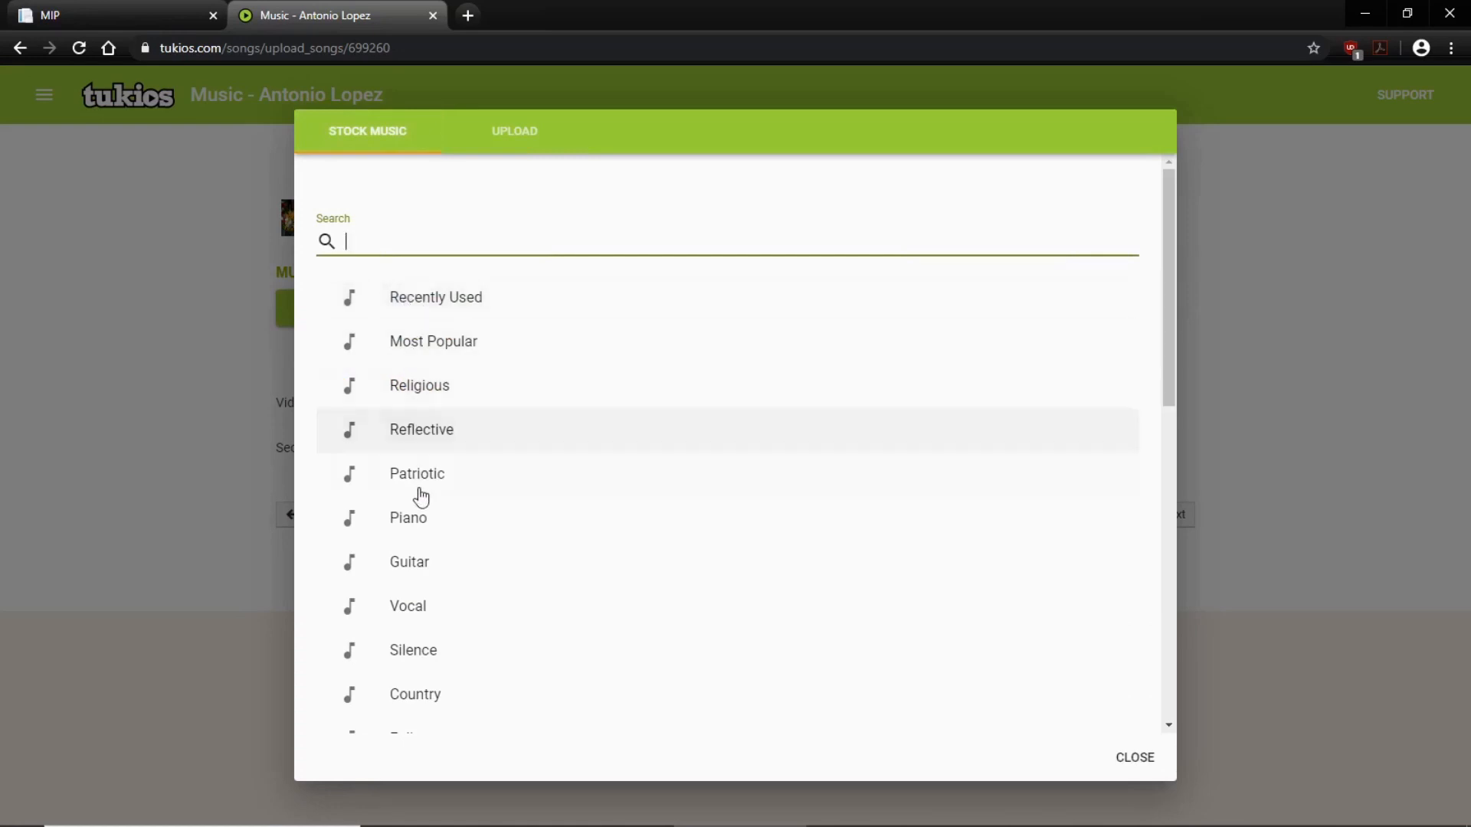
left_click(429, 345)
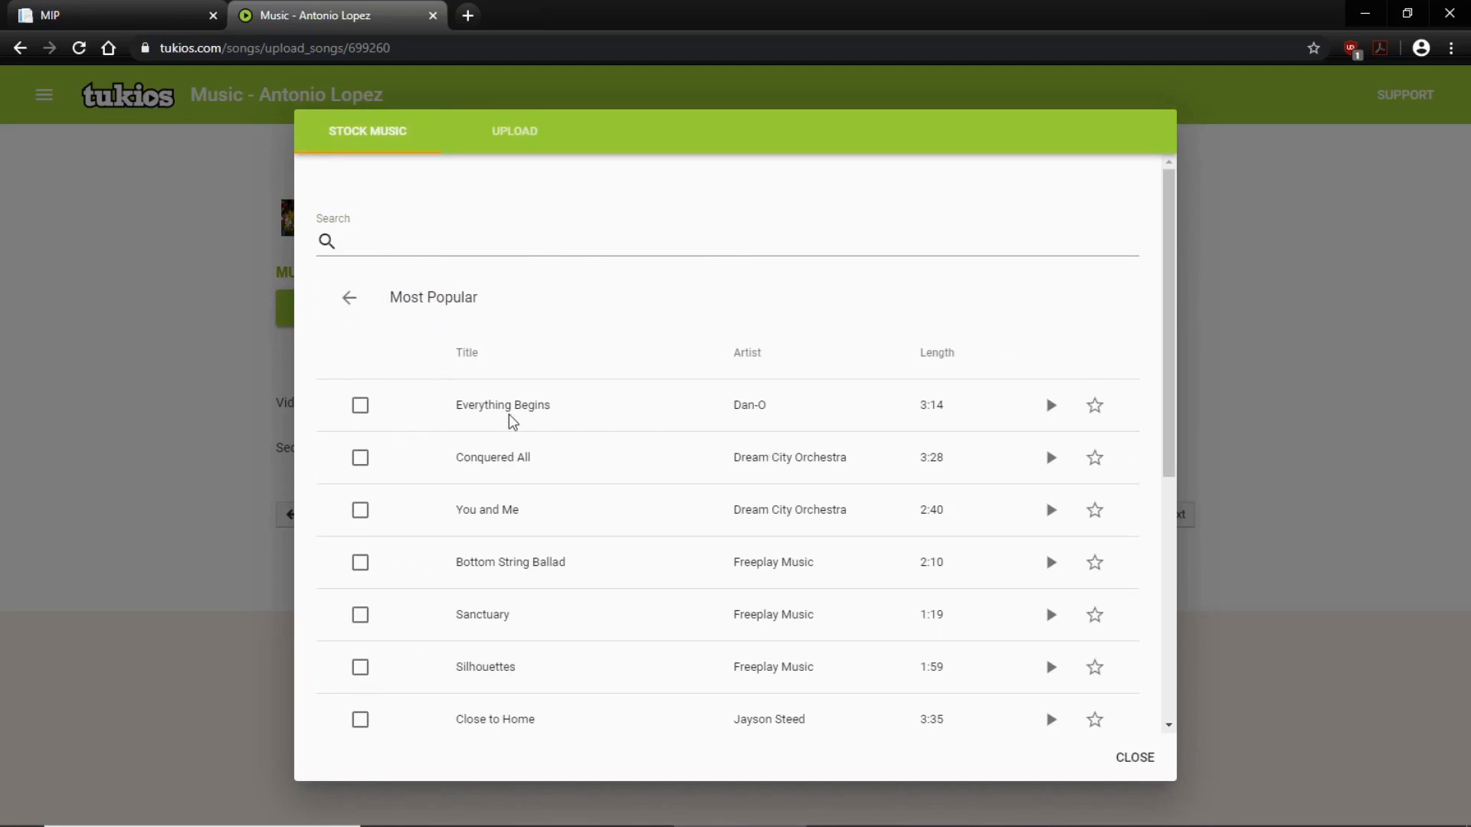
left_click(361, 410)
left_click(360, 469)
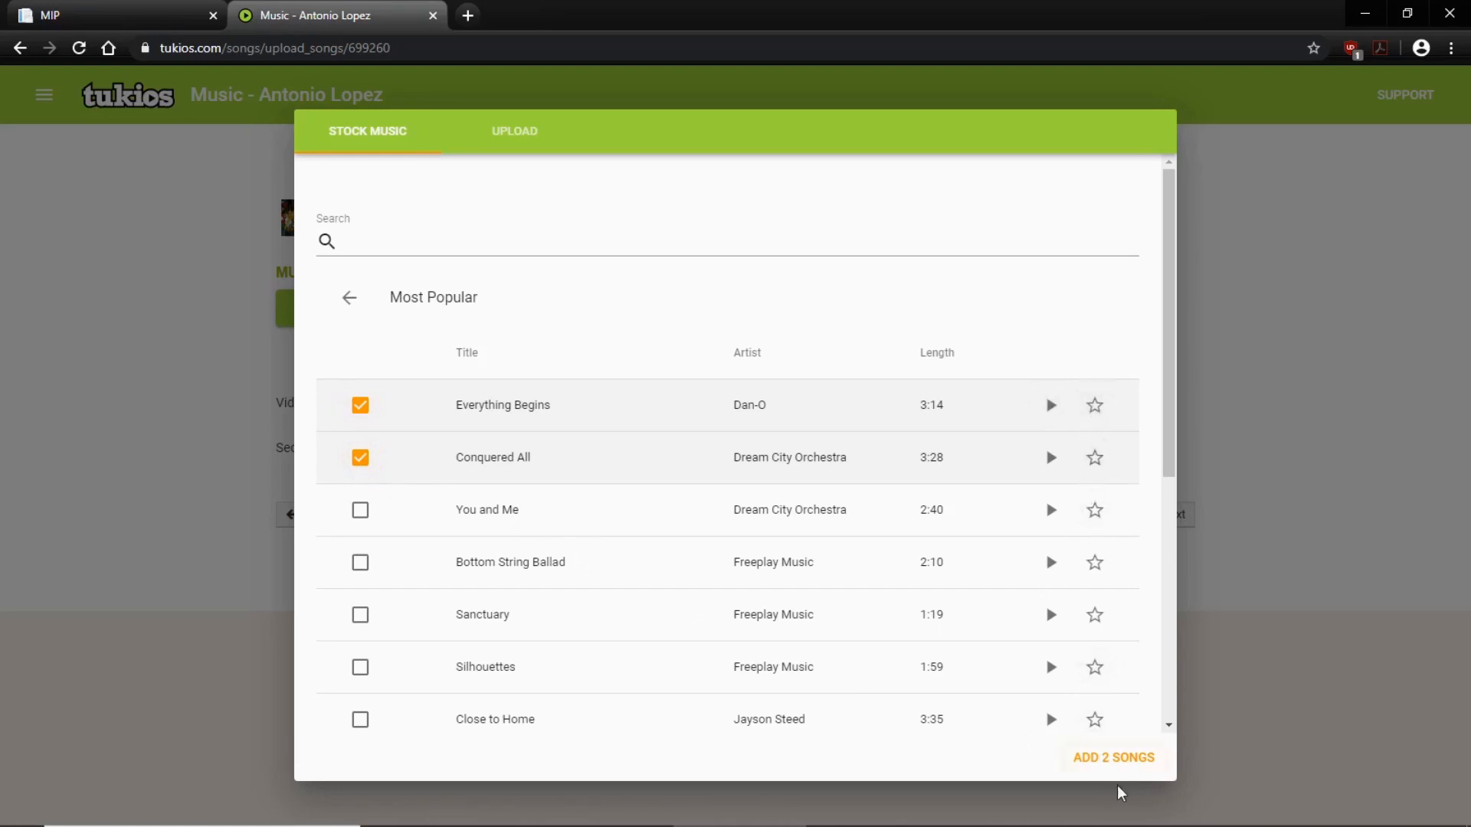
left_click(1124, 760)
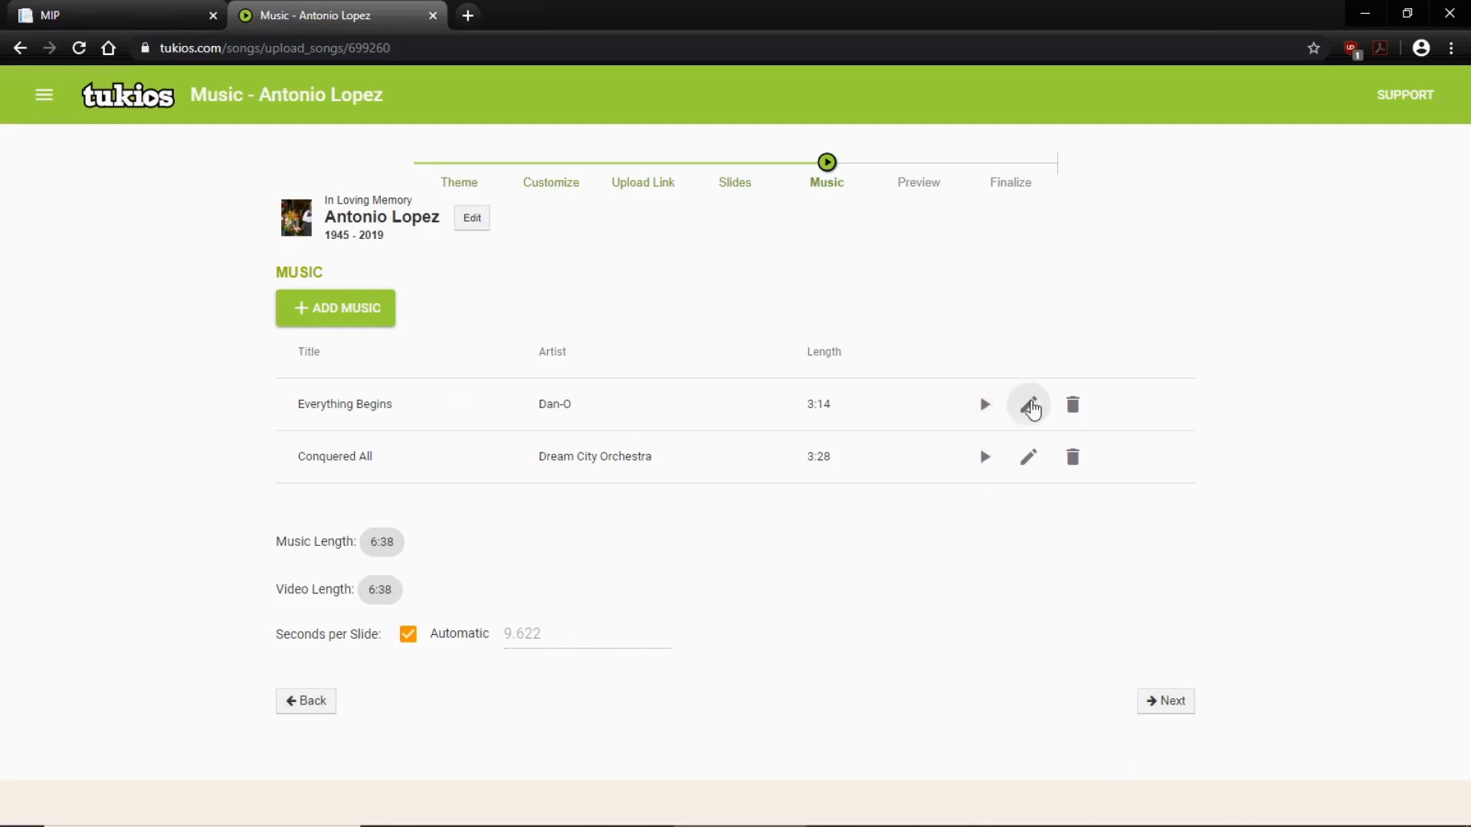
Step: Review the volume, trim from start and trim from end settings of the song Everything Begins
left_click(1031, 406)
left_click(540, 301)
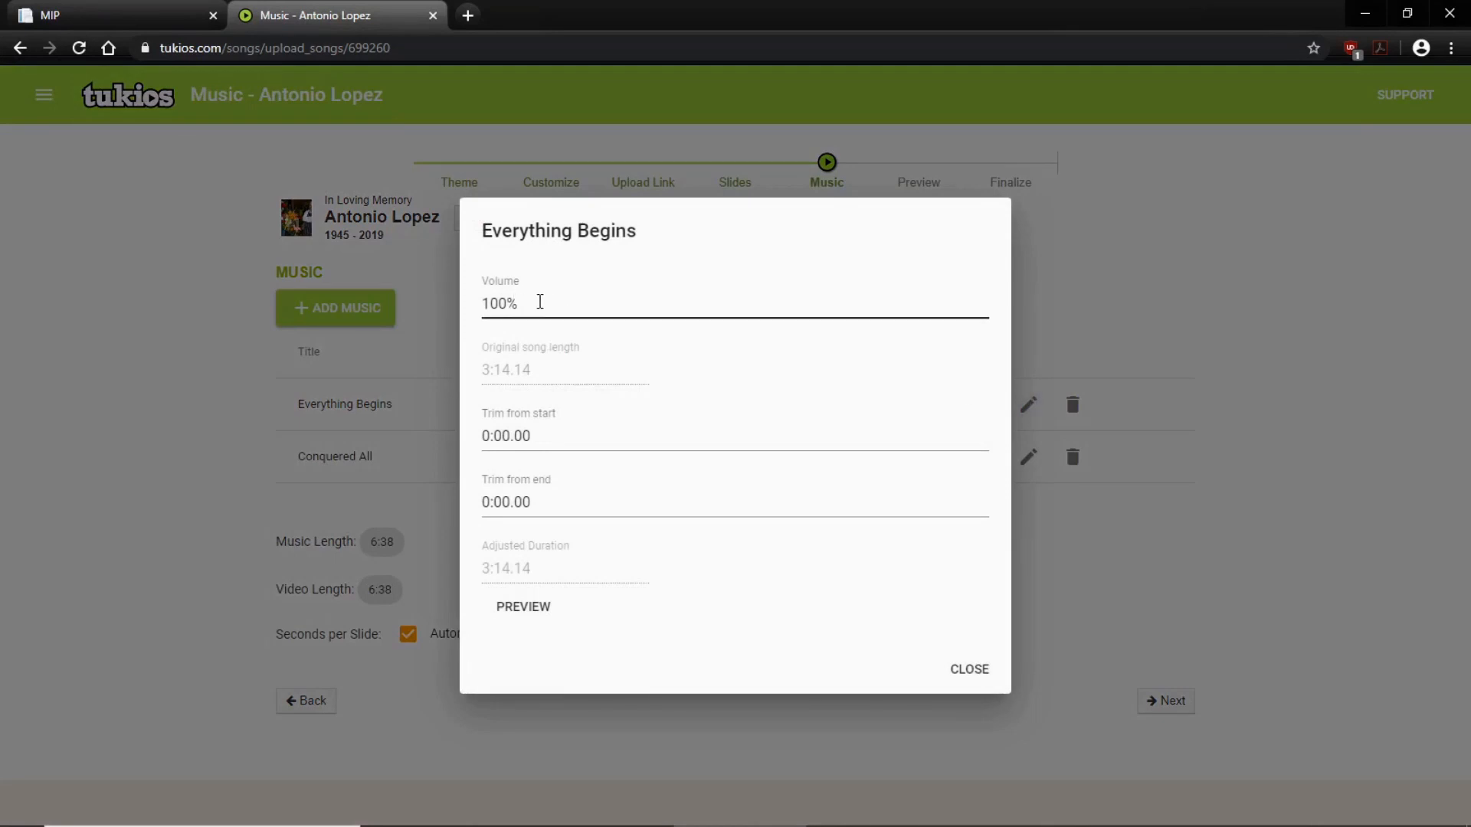
left_click(526, 433)
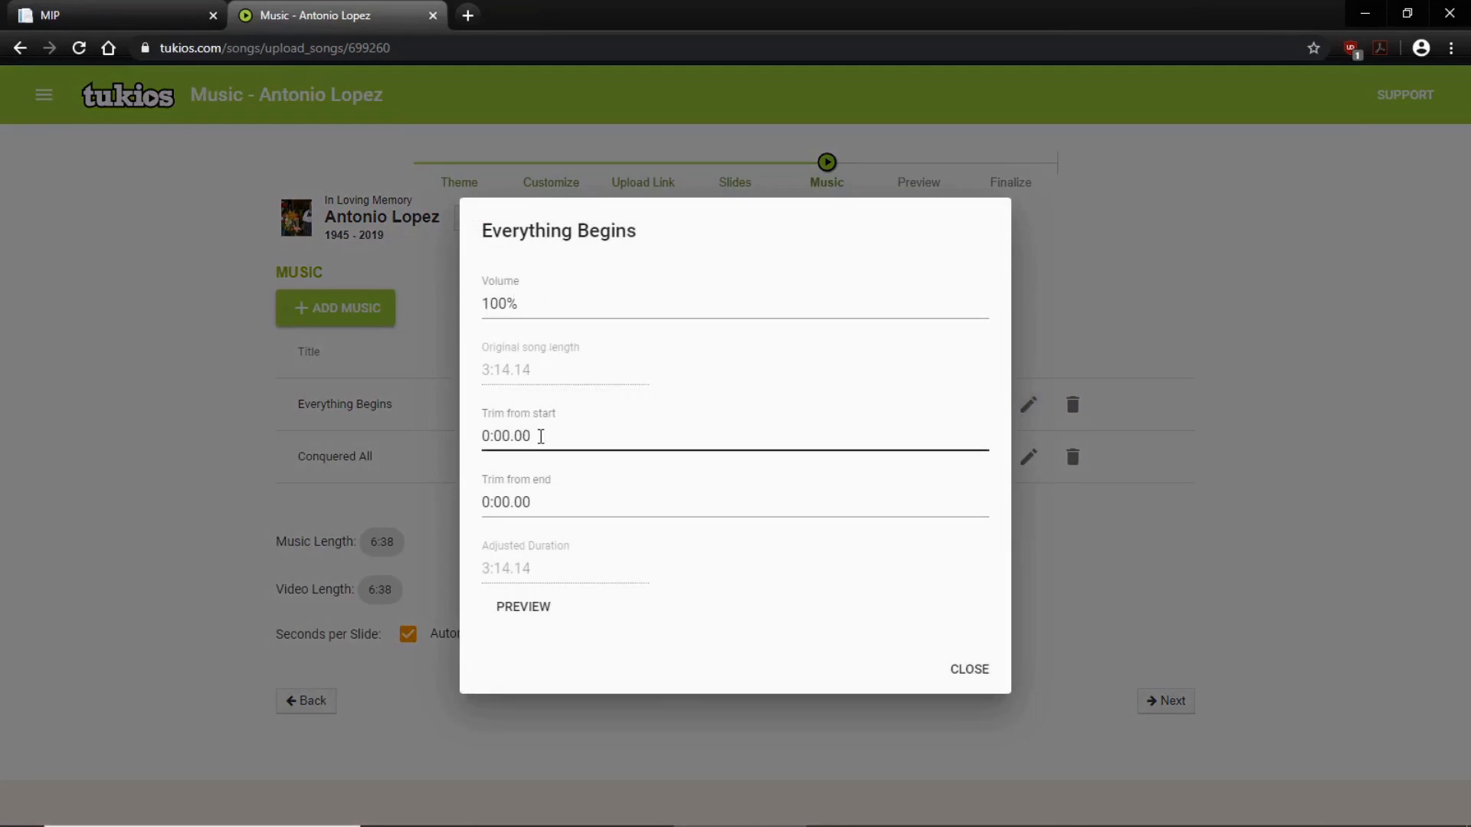
left_click(547, 498)
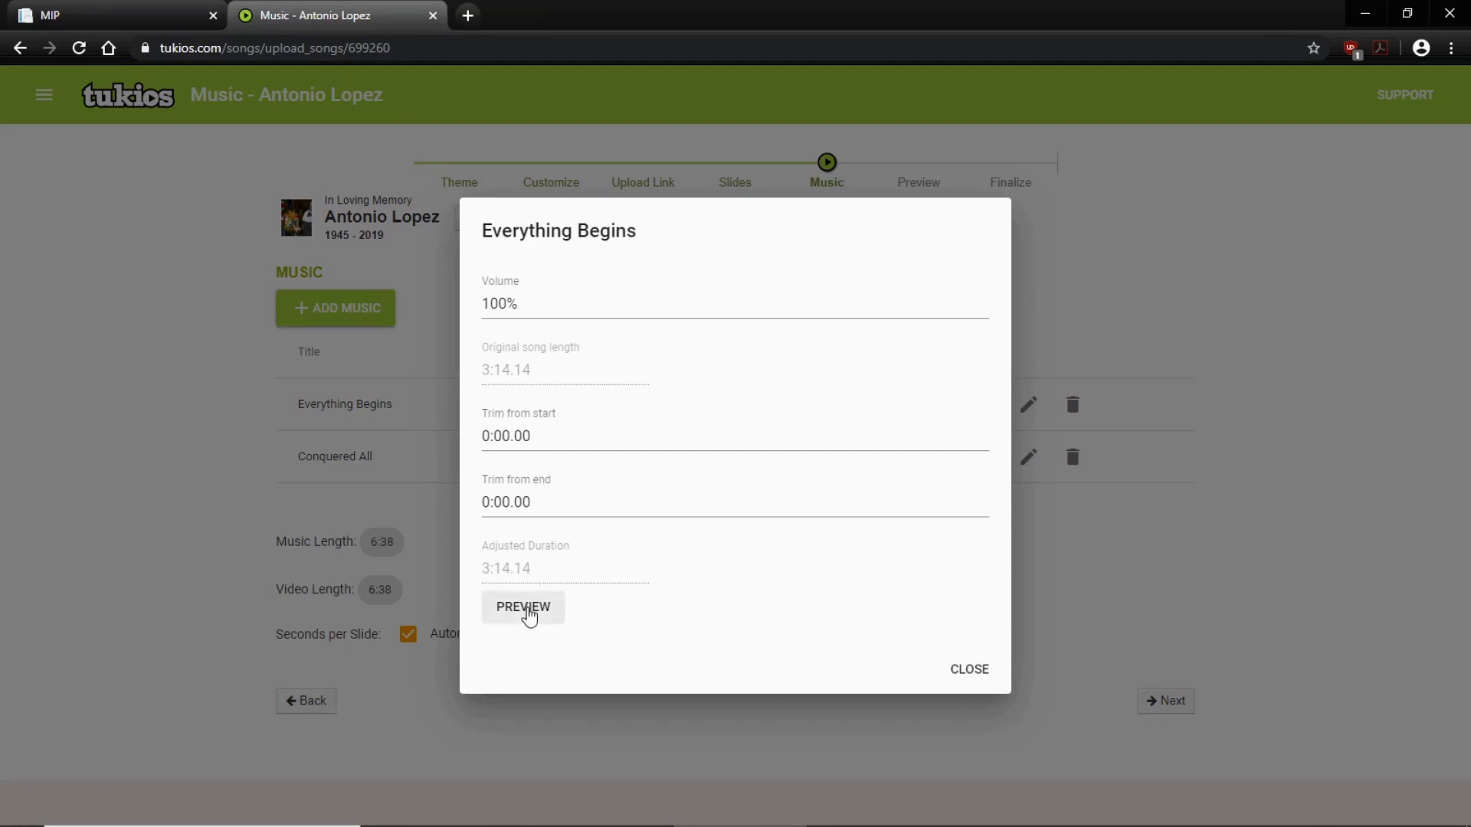
left_click(967, 673)
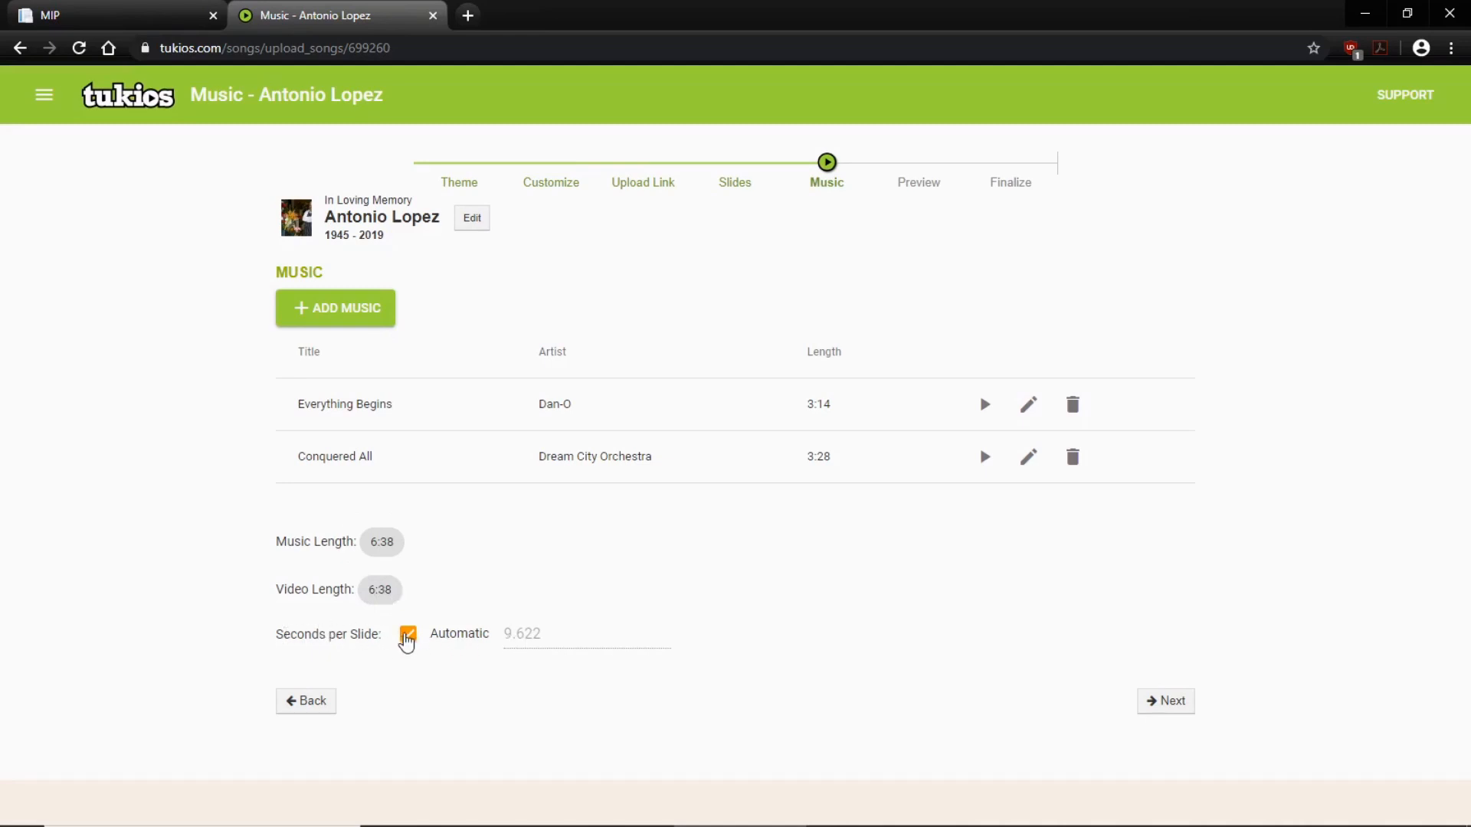
Step: Try switching the seconds per slide from automatic to a manually entered value
left_click(408, 635)
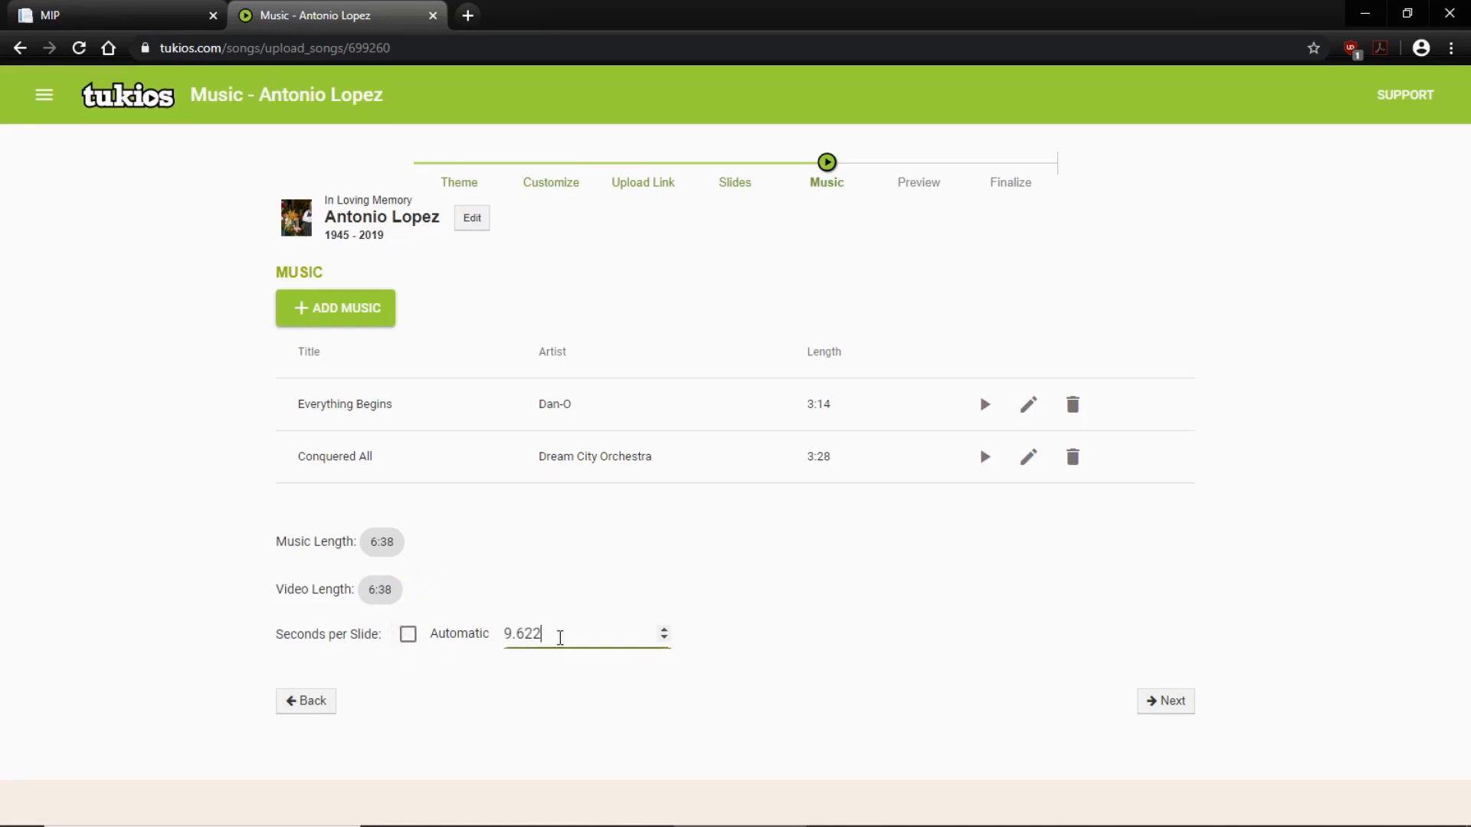
left_click_drag(558, 641, 493, 646)
left_click(409, 635)
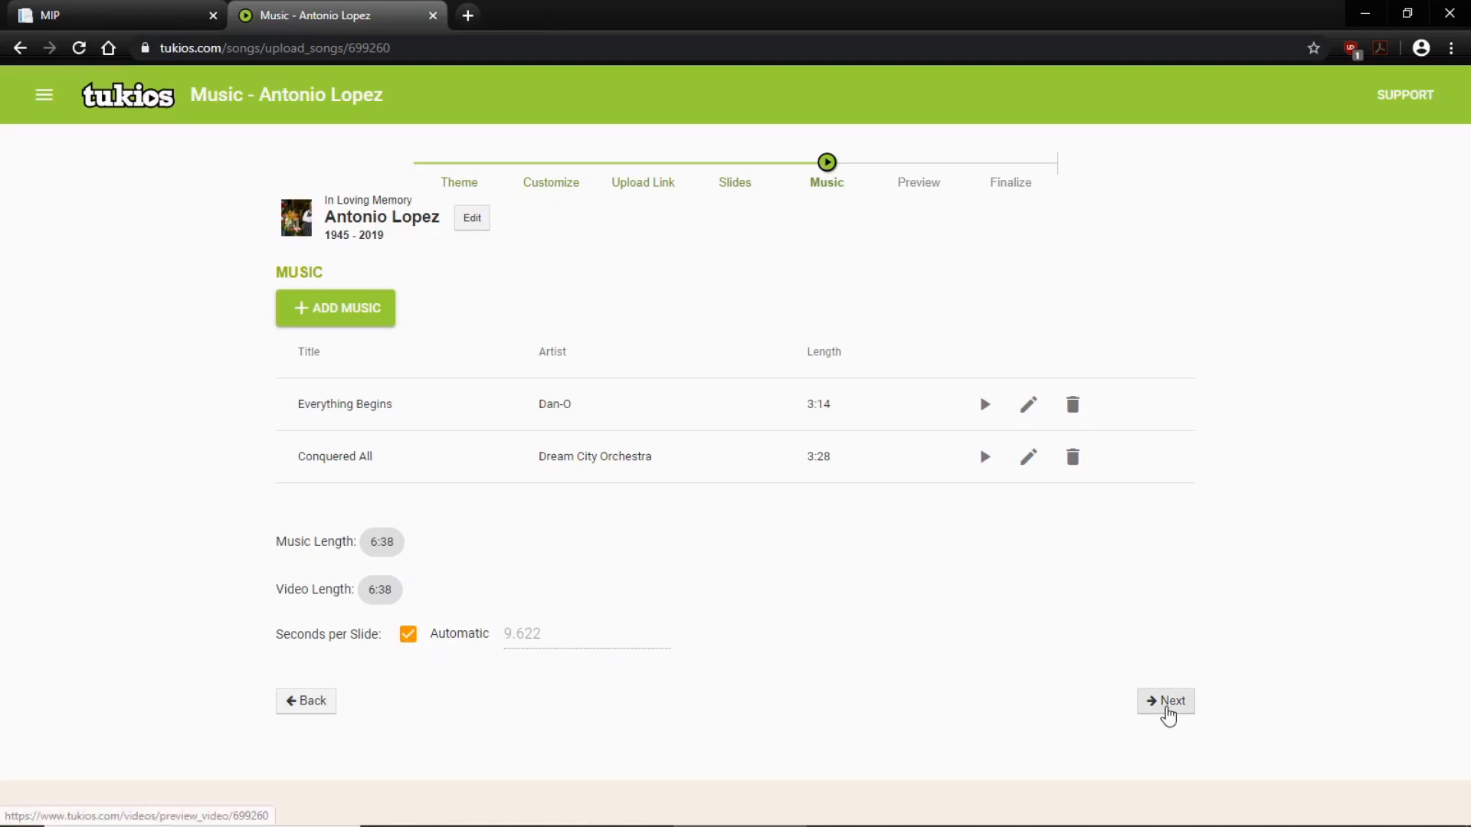
Step: Preview the tribute video and continue to the order checkout in the Finalize stage
left_click(1166, 701)
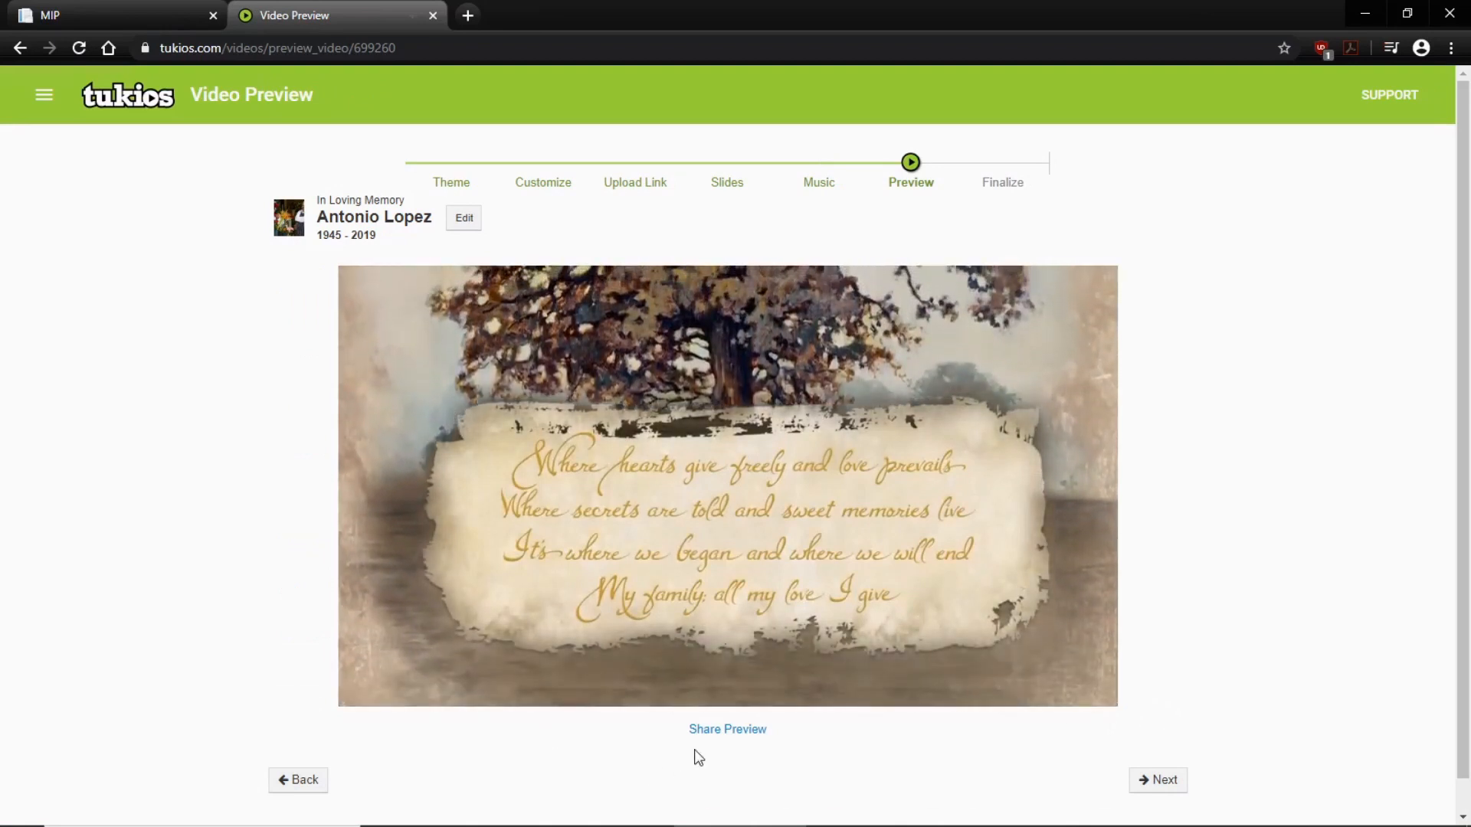
left_click(729, 730)
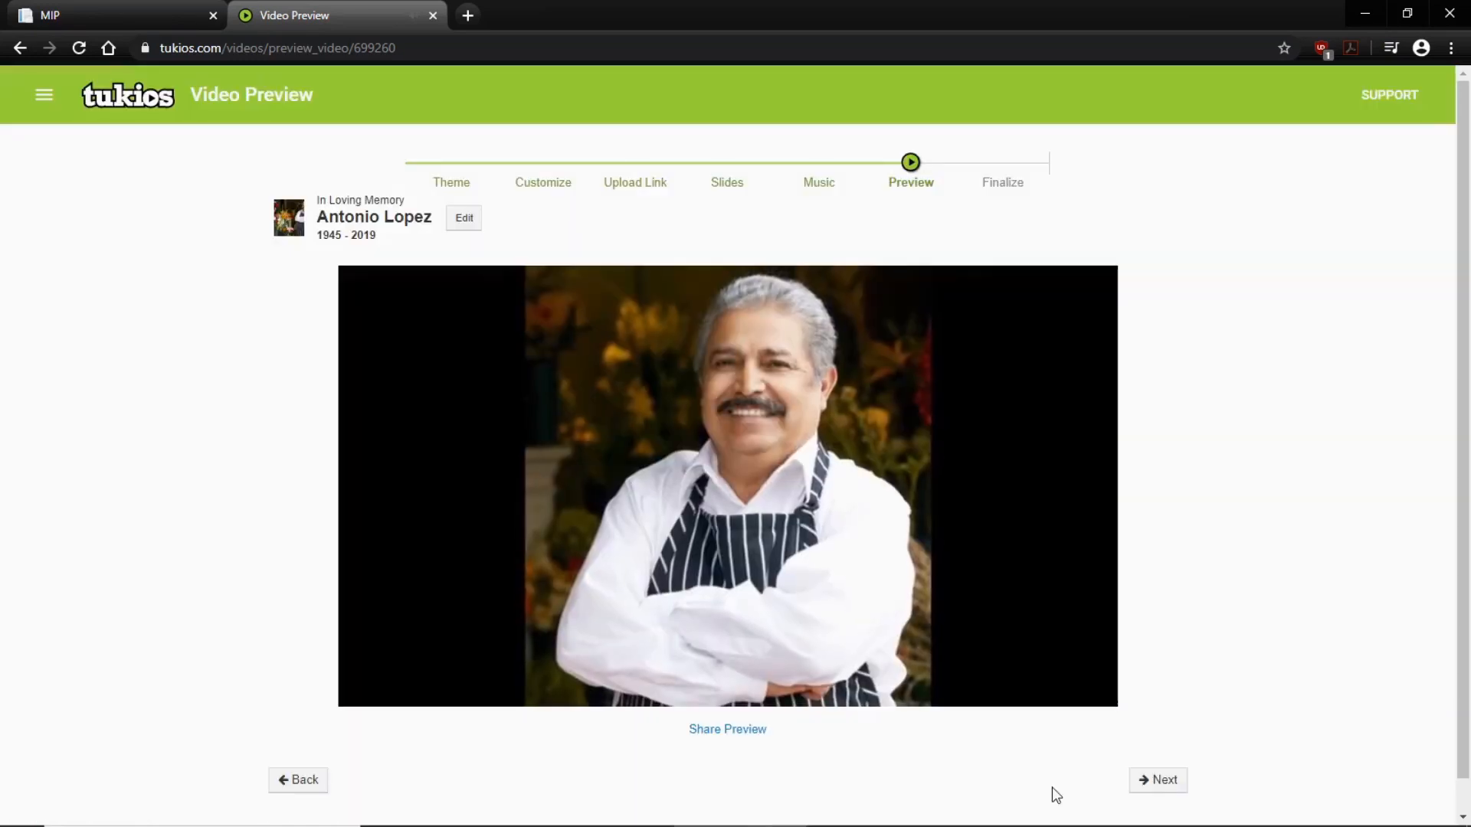
left_click(1157, 783)
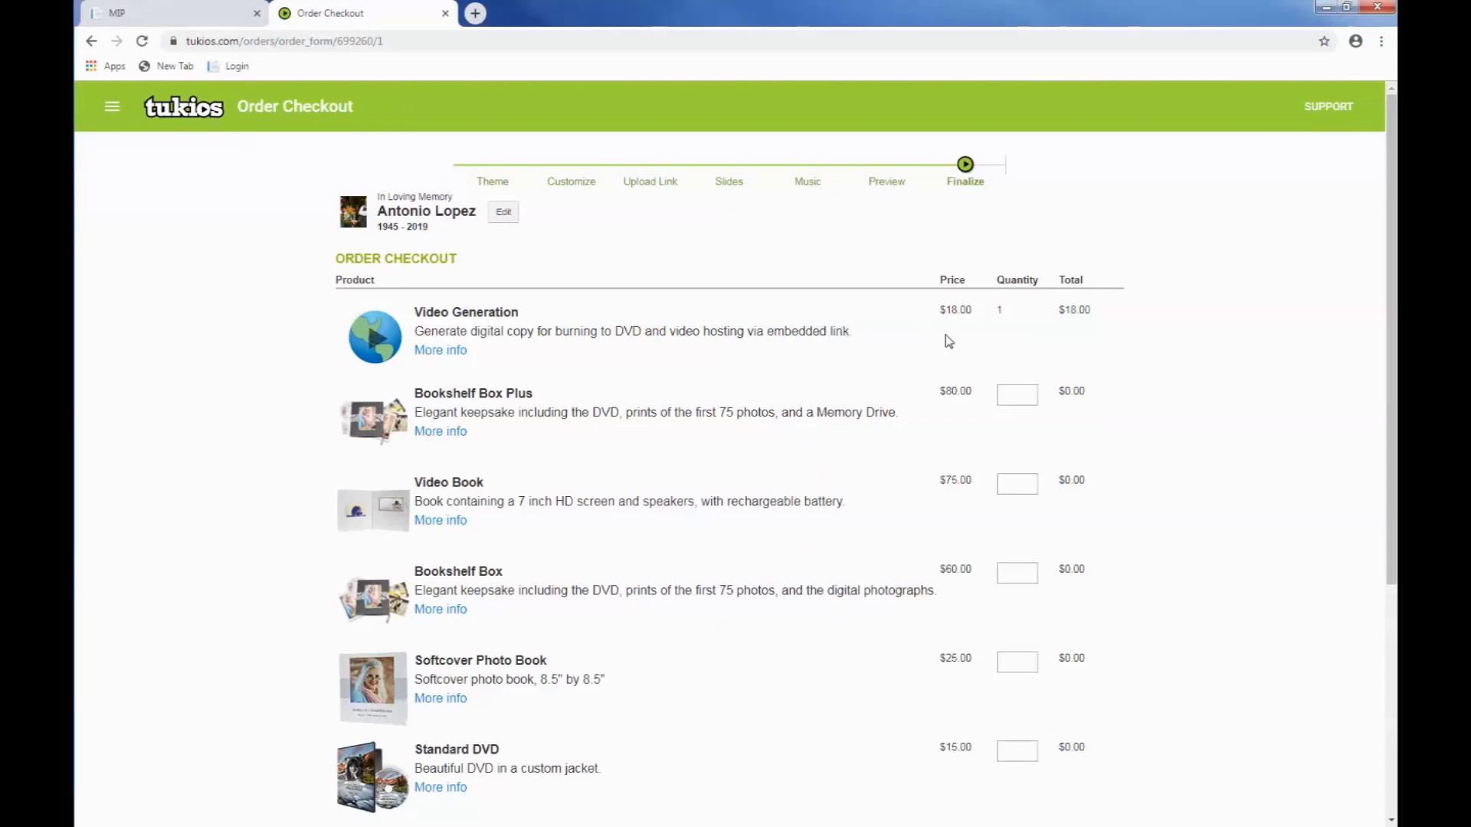
Step: Review the keepsake products and place the $18.00 order for Video Generation only
scroll(1146, 422, "down", 2)
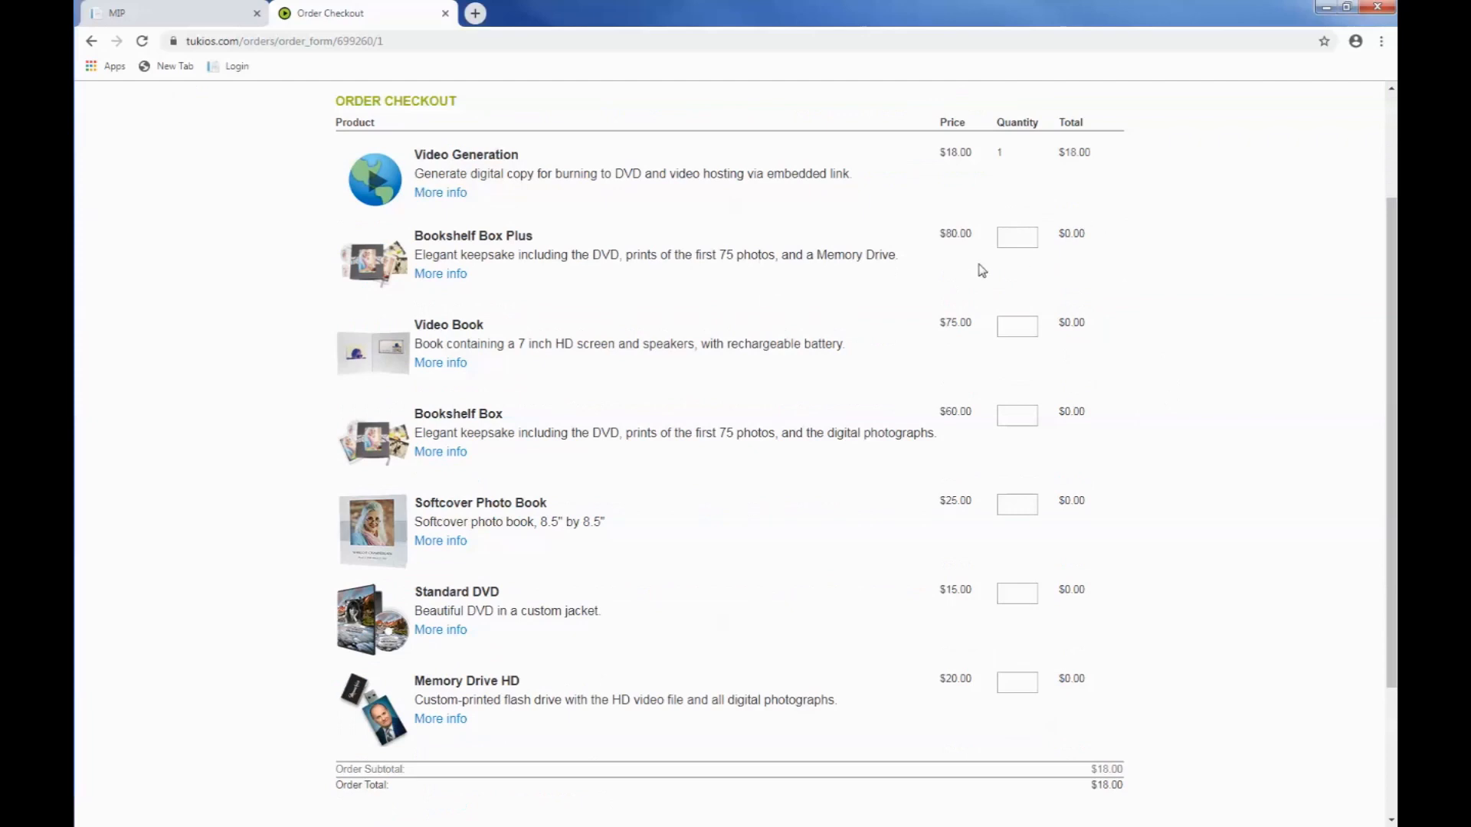
scroll(1148, 471, "down", 2)
scroll(1150, 473, "down", 1)
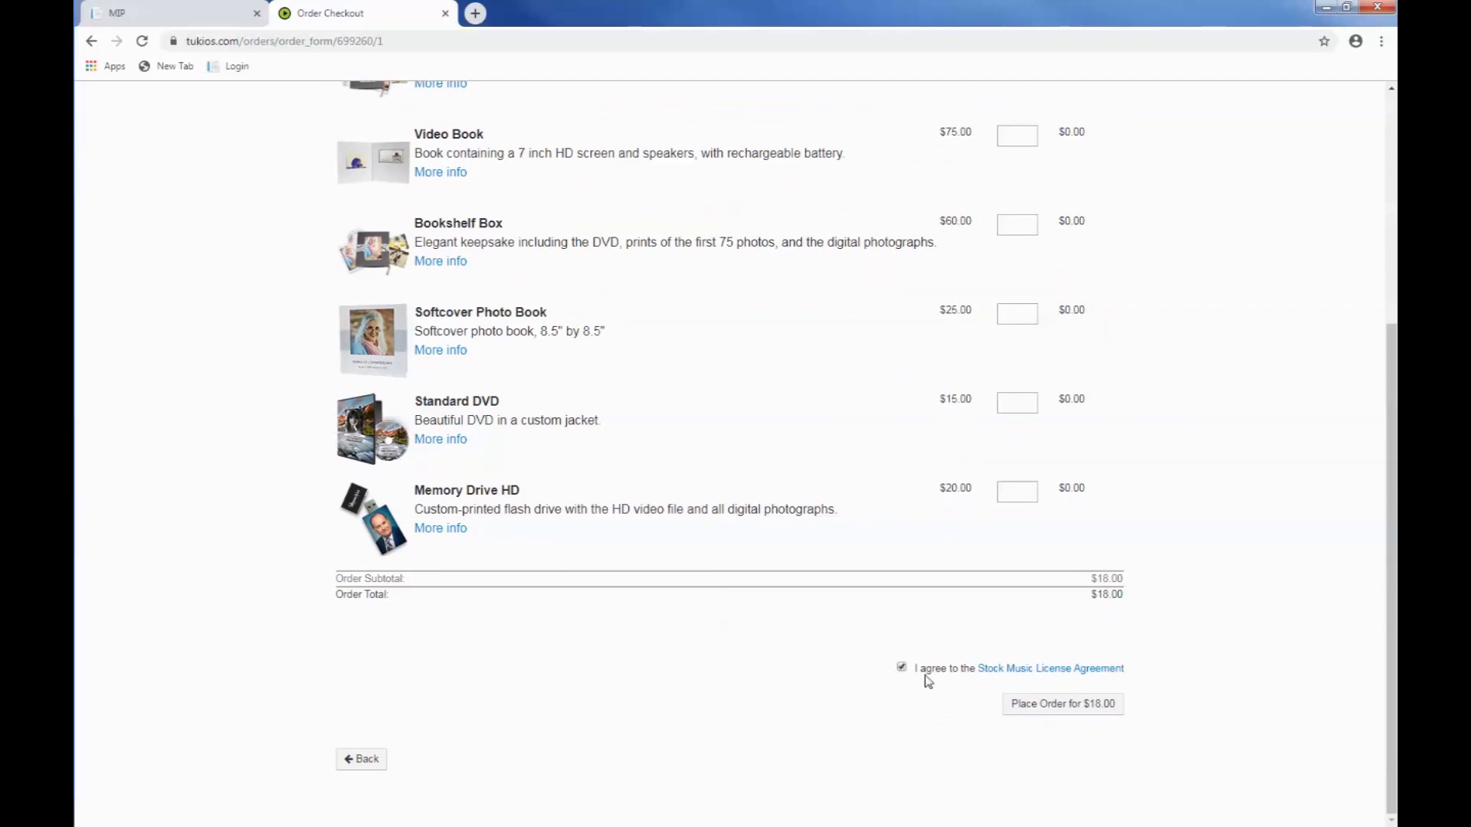
left_click(1054, 708)
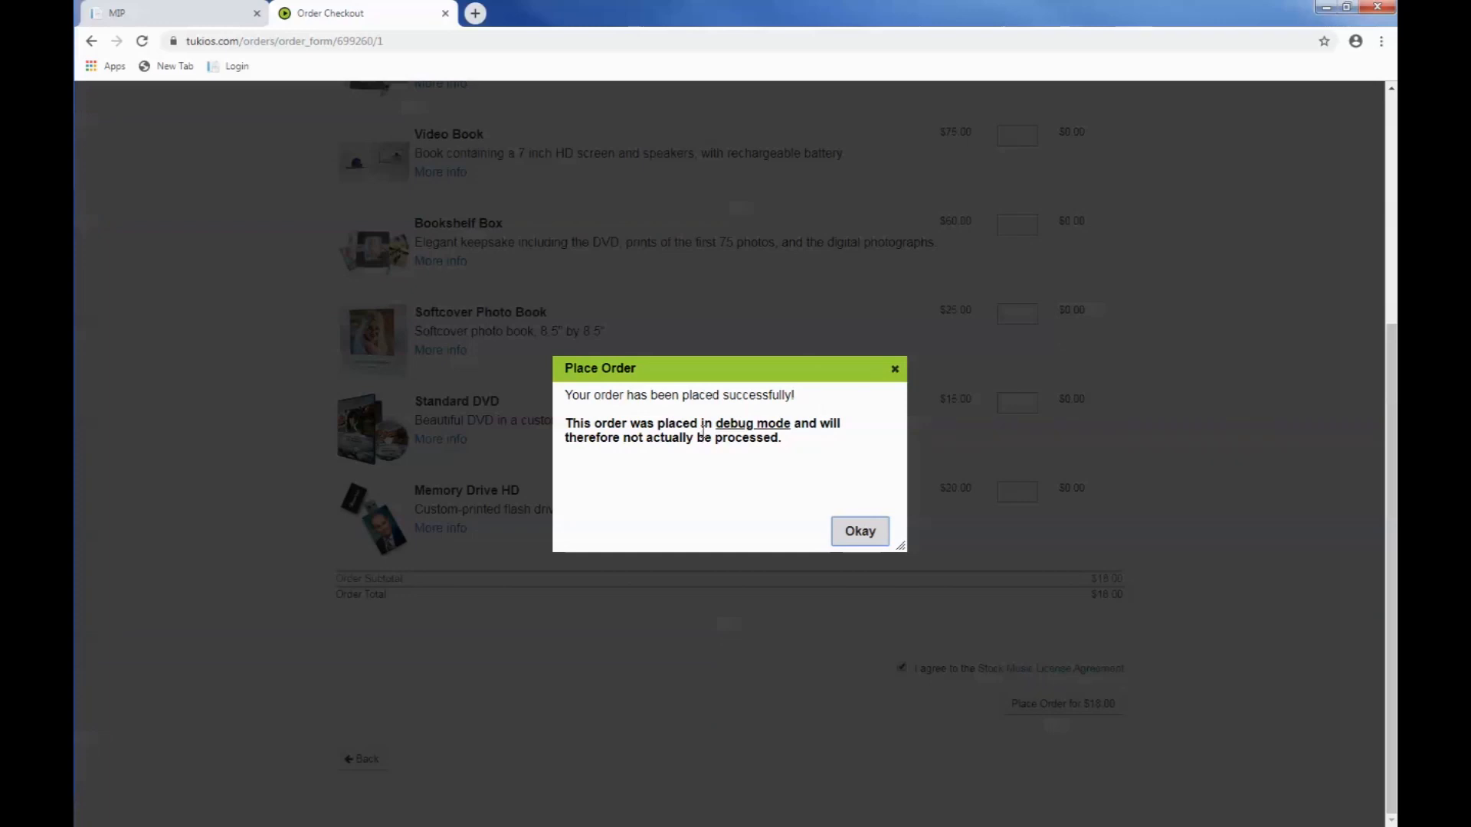
left_click(847, 531)
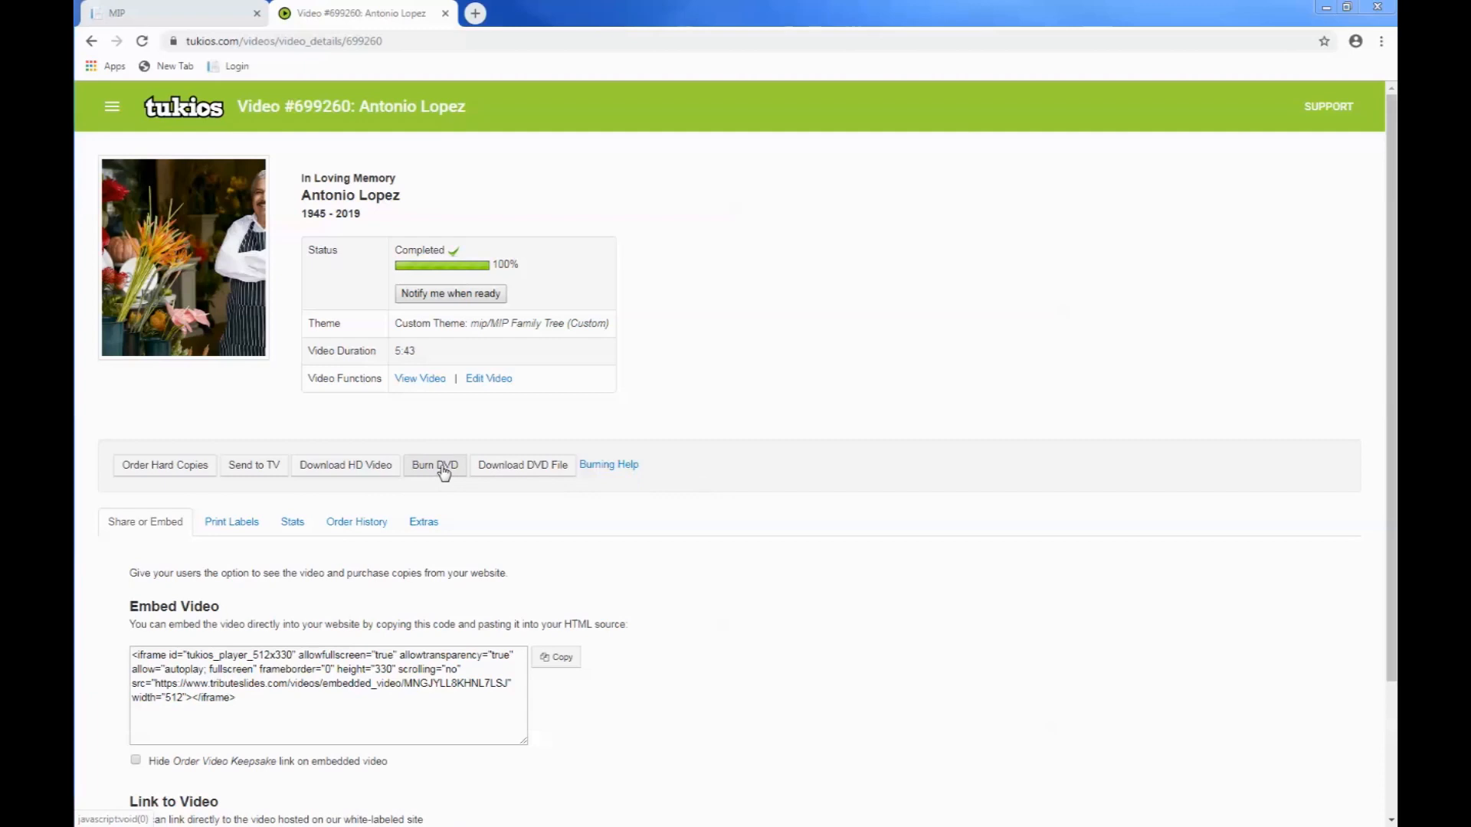
Step: Consult the DVD burning help from the video's details page and open the article "What is Tukios Tools?"
left_click(608, 466)
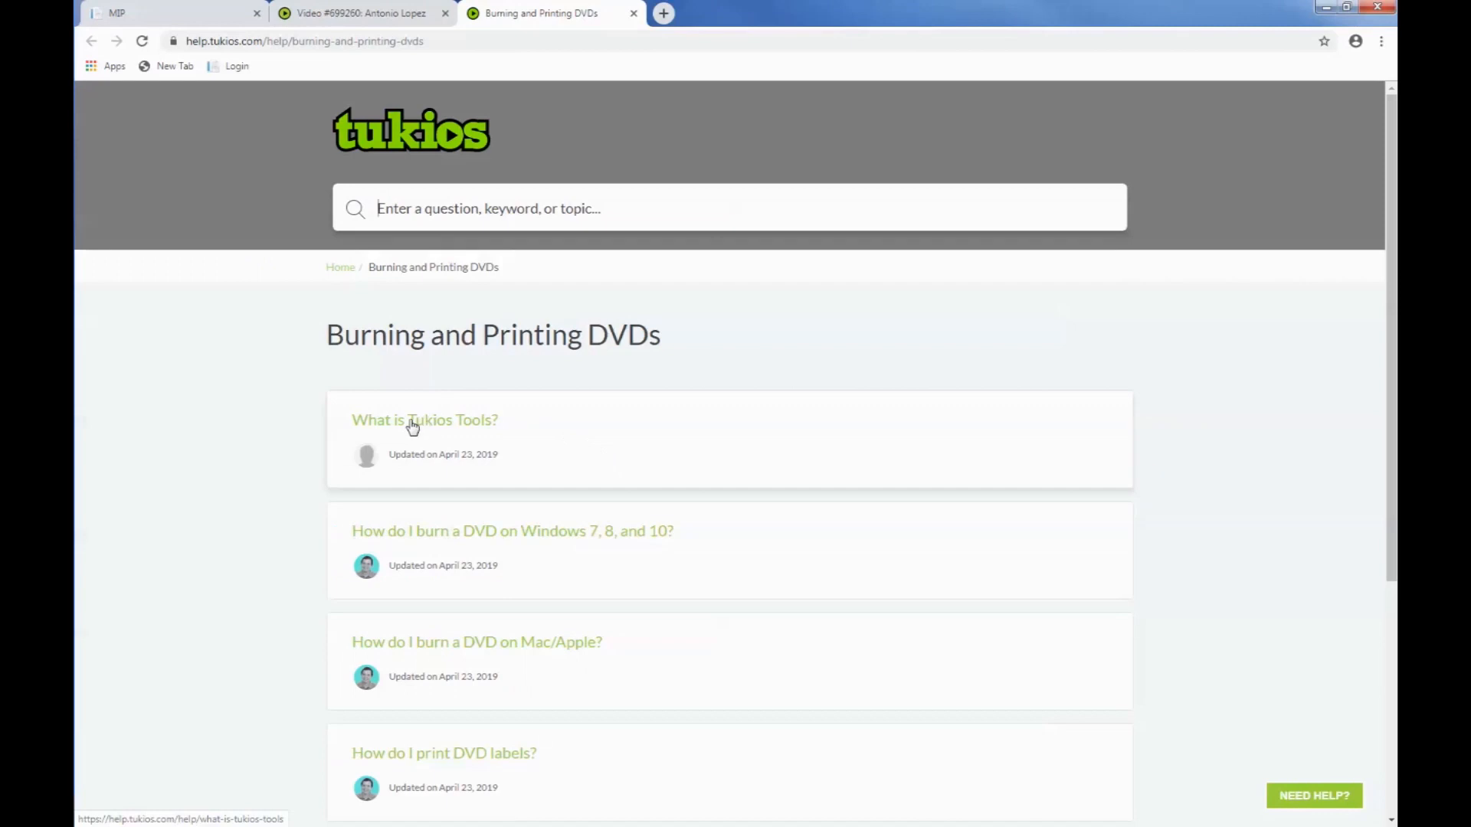
left_click(413, 426)
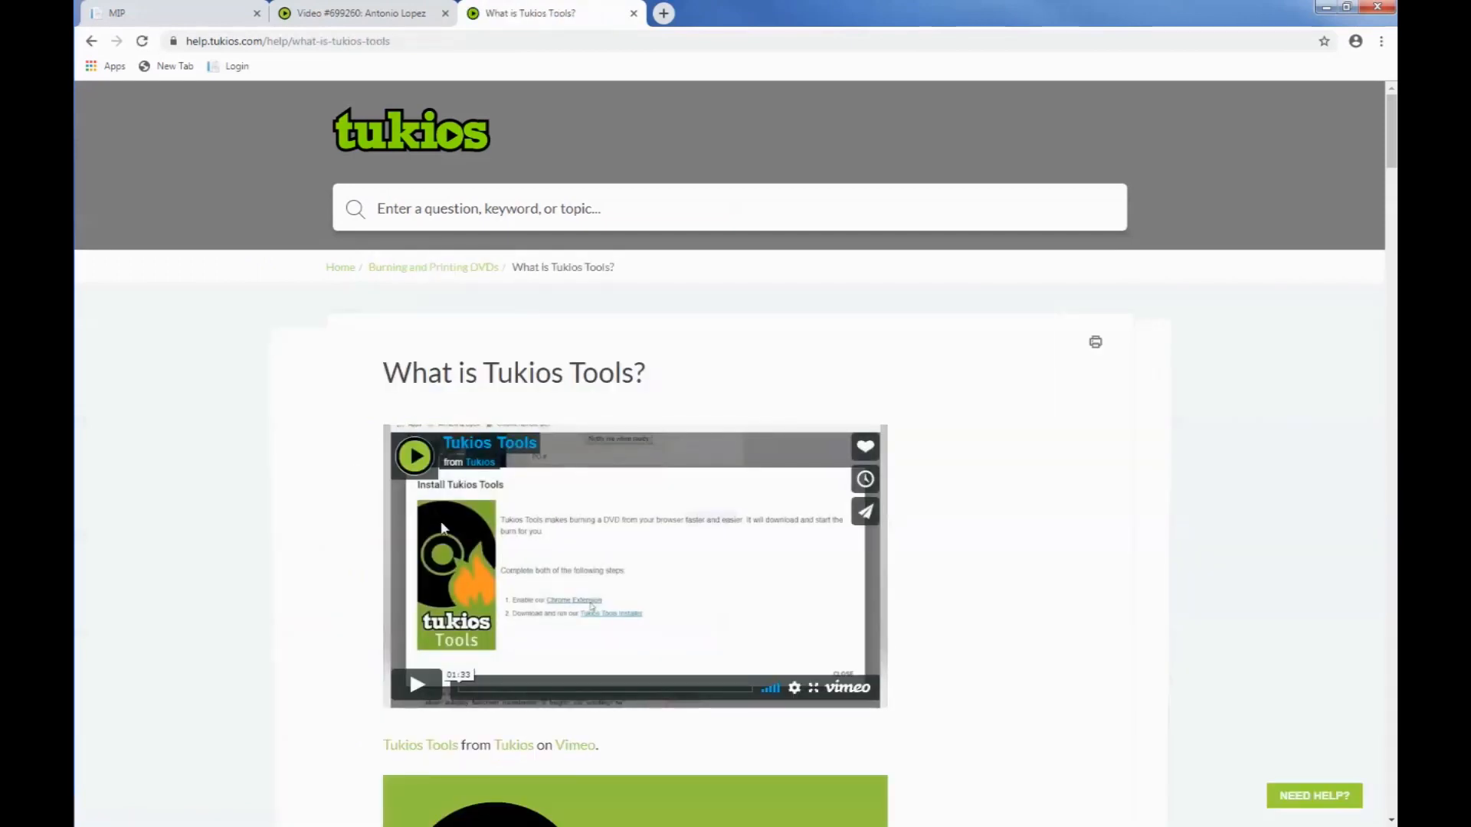
Step: Read through the "What is Tukios Tools?" setup and DVD burning instructions, and close the article
scroll(351, 556, "down", 6)
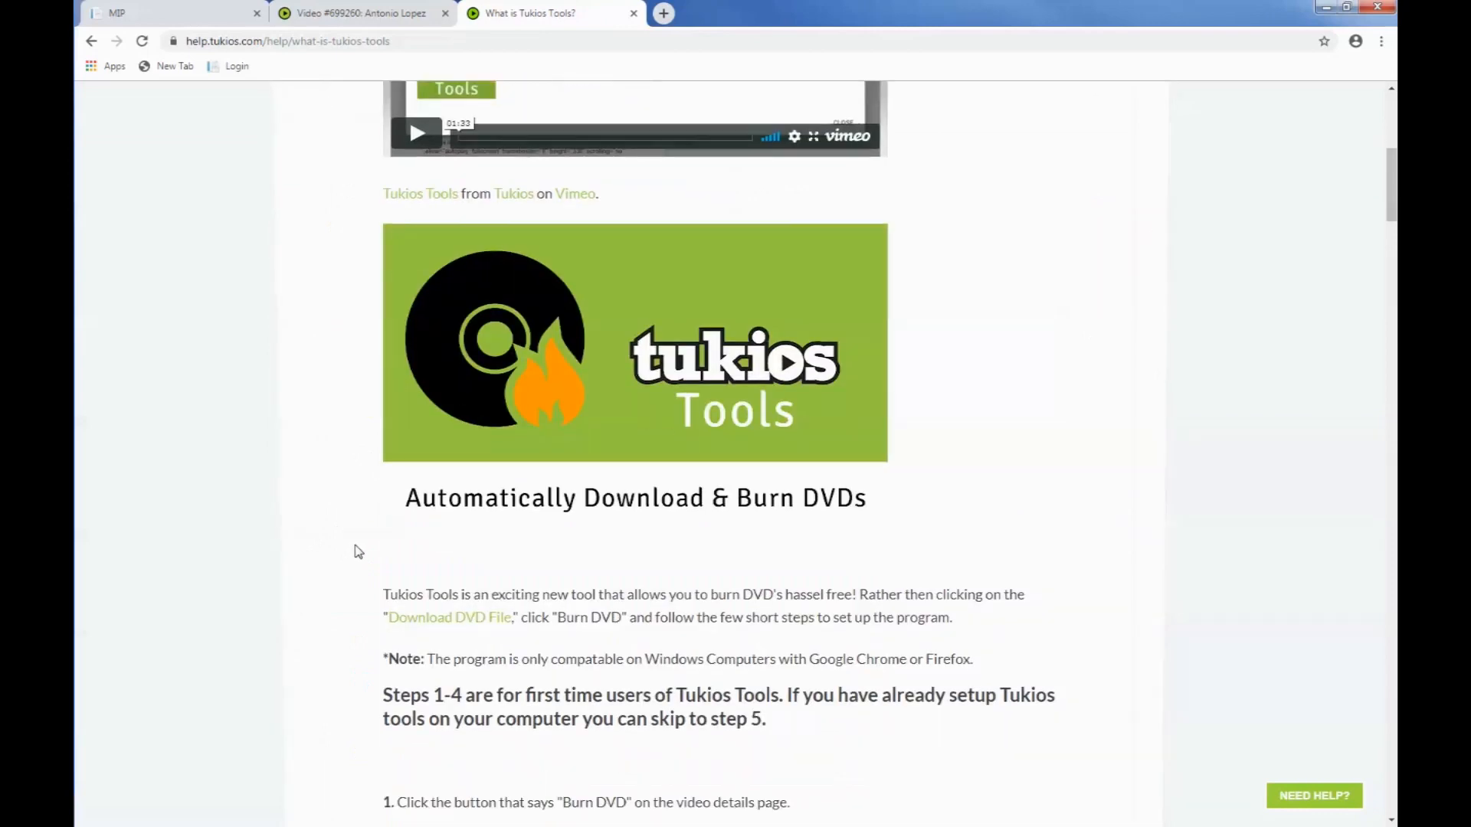
scroll(359, 552, "up", 2)
scroll(359, 551, "down", 3)
scroll(358, 552, "down", 3)
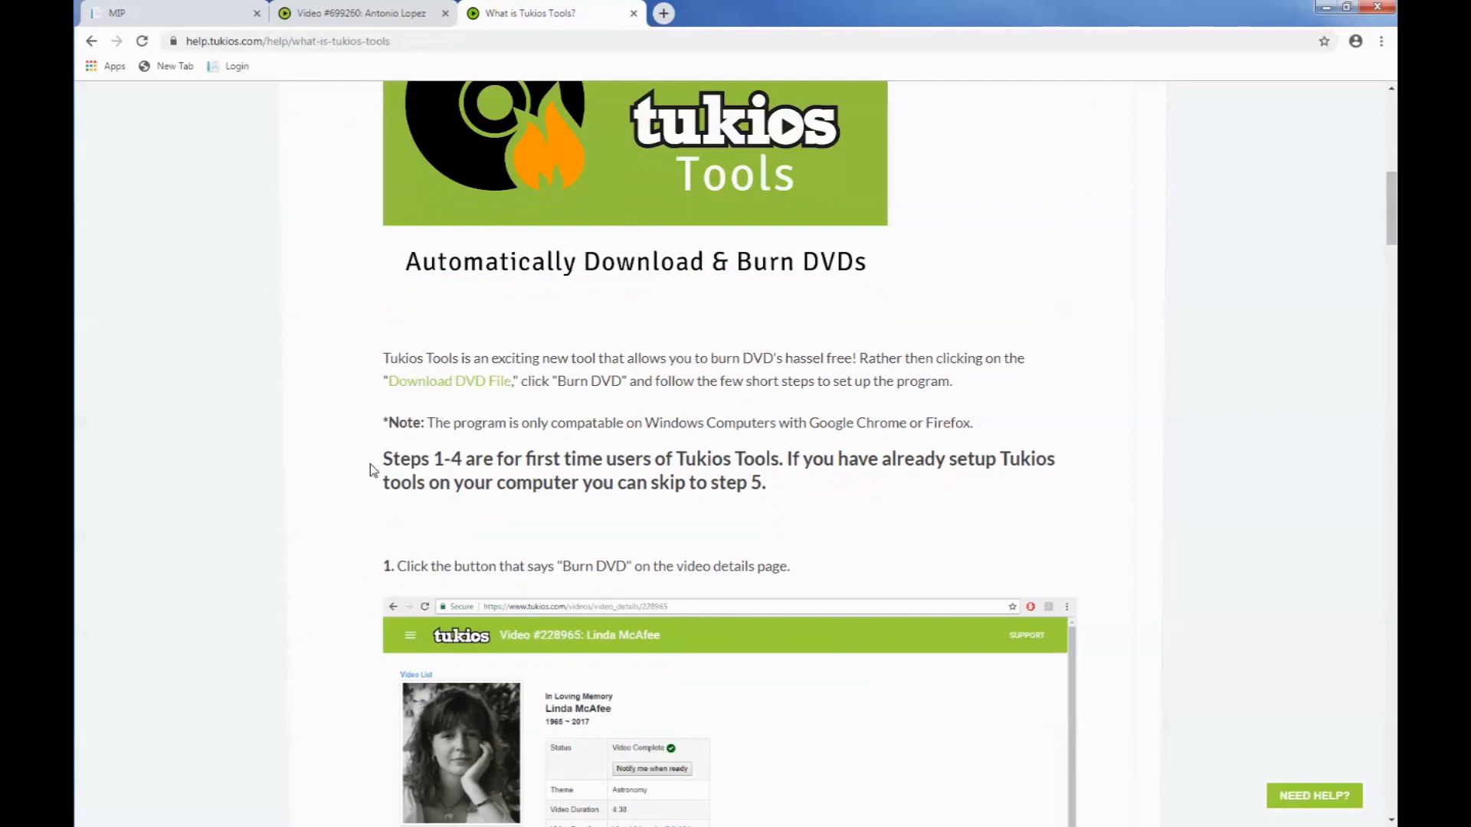
scroll(370, 469, "down", 7)
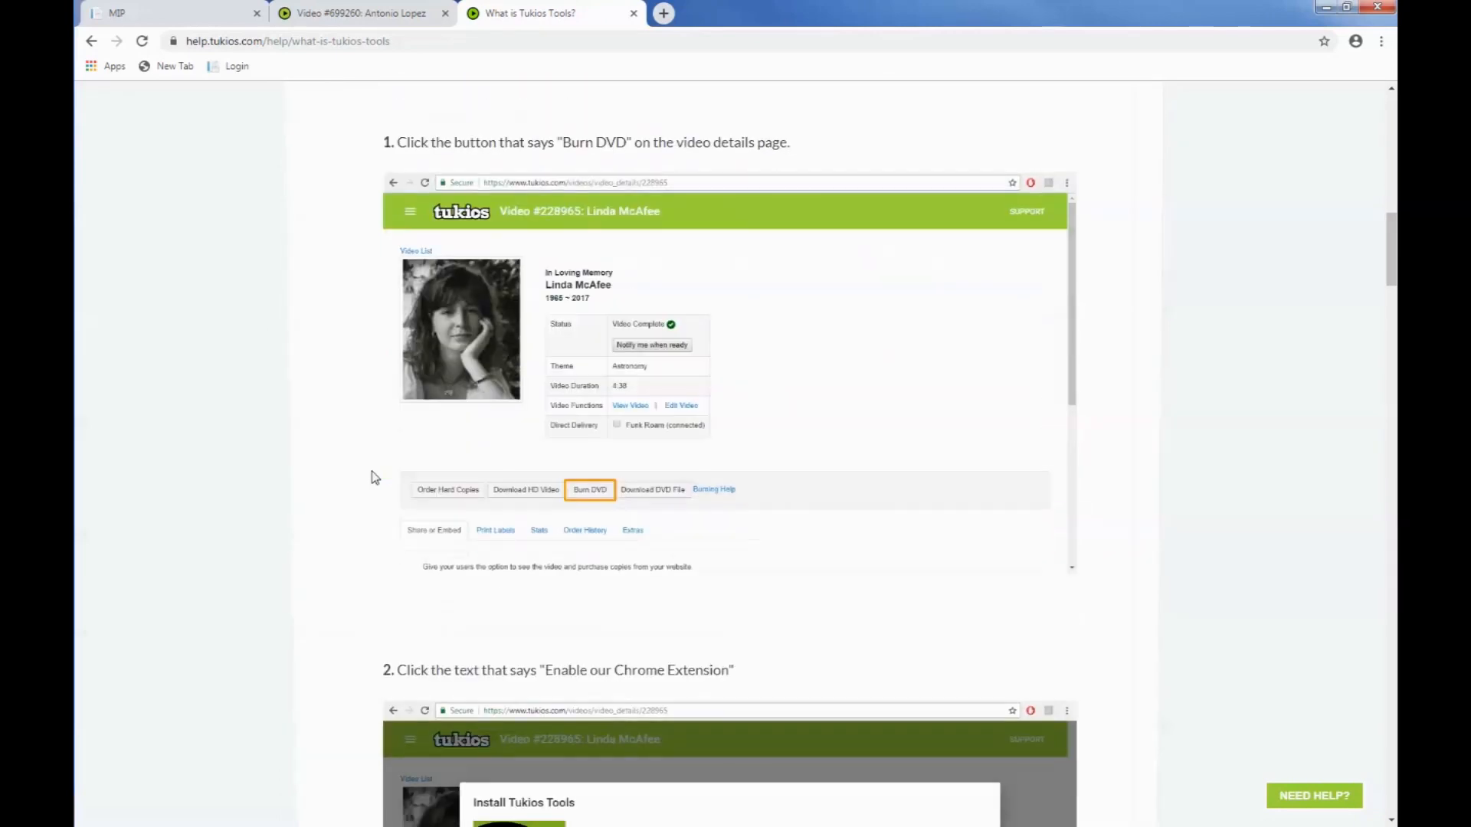
scroll(378, 476, "down", 6)
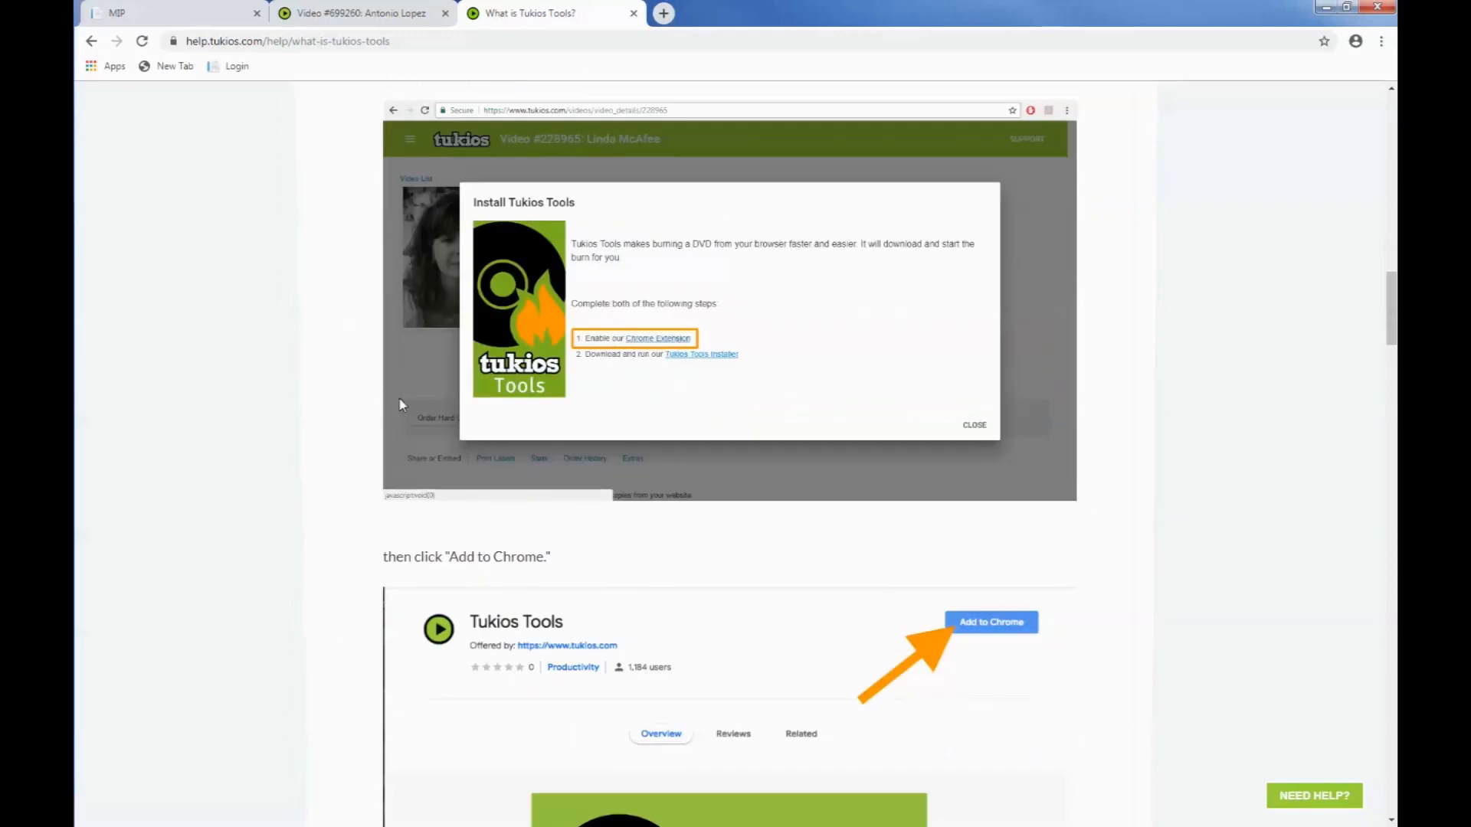
scroll(370, 427, "down", 11)
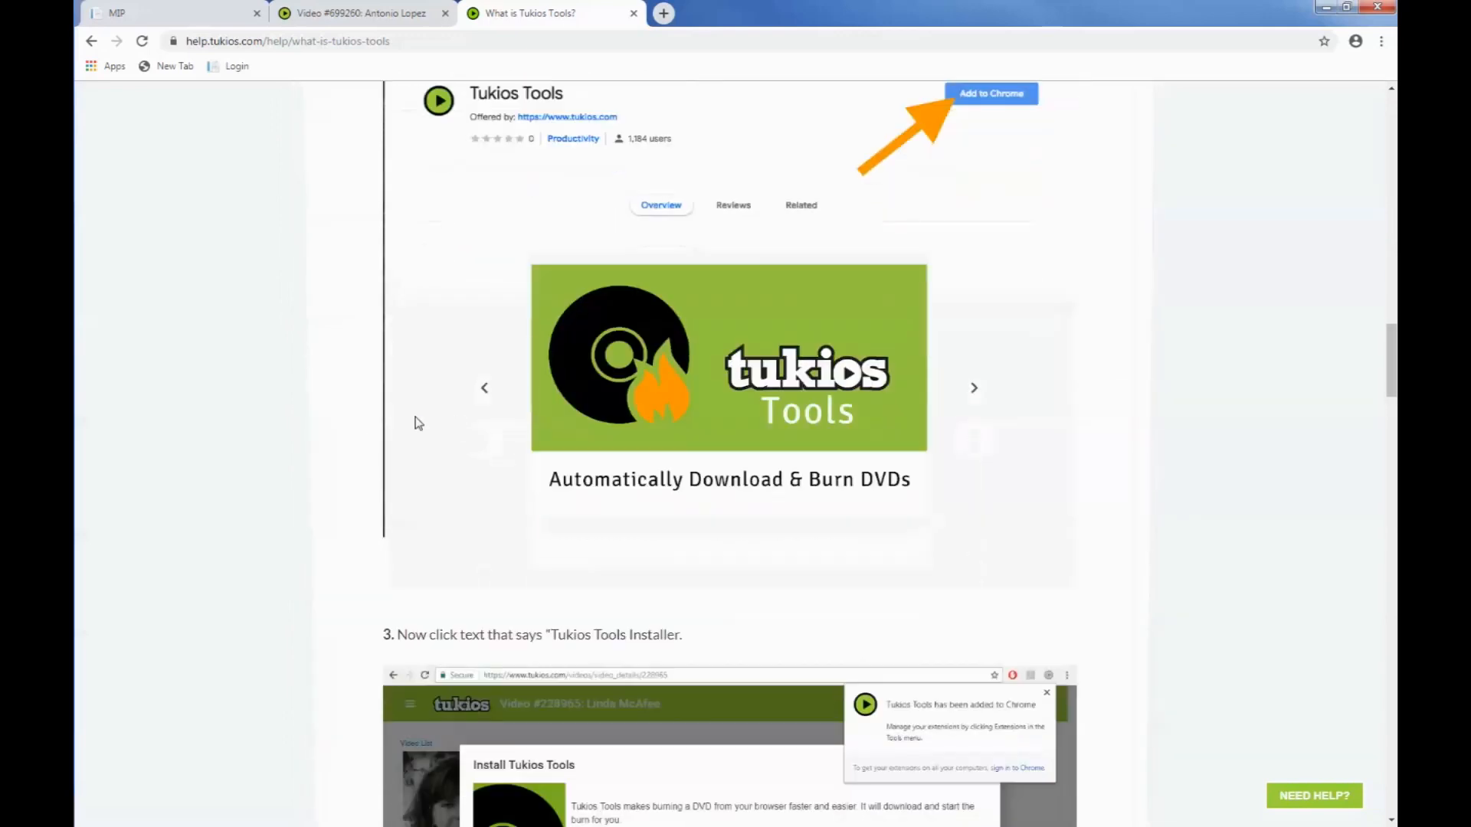
scroll(356, 415, "down", 13)
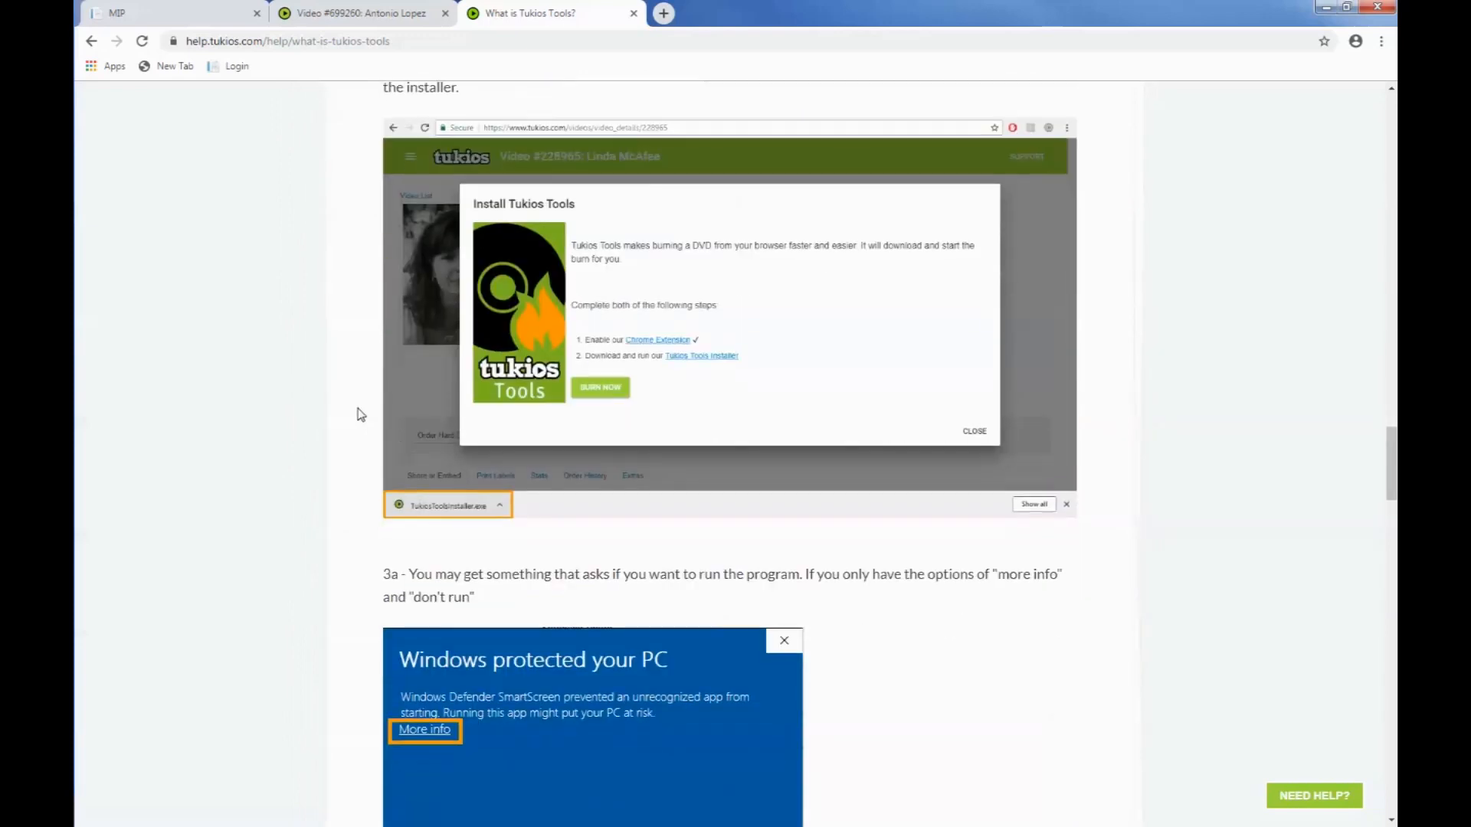
scroll(361, 414, "down", 6)
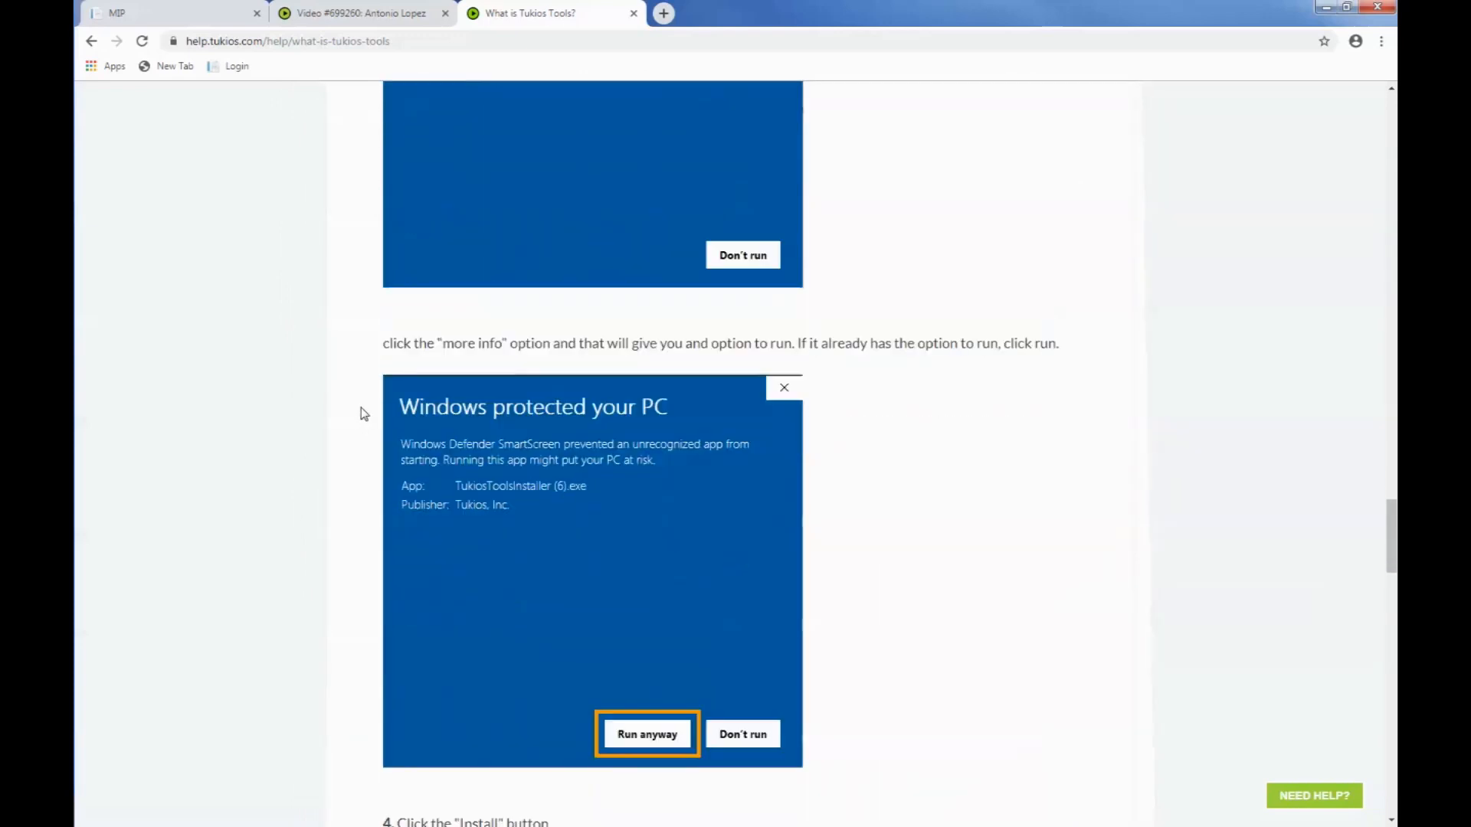
scroll(365, 414, "down", 4)
scroll(364, 414, "down", 7)
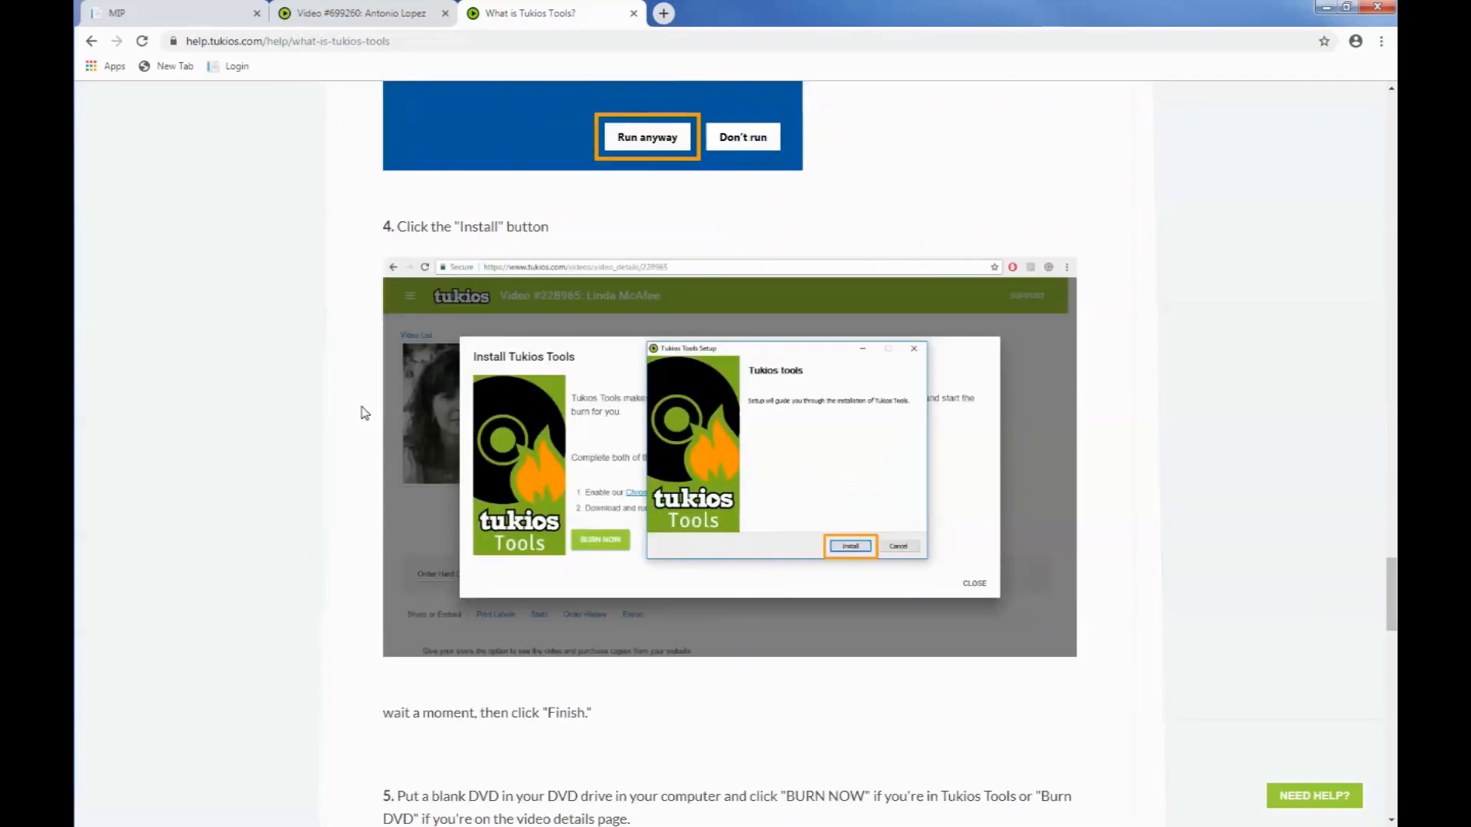
scroll(364, 414, "down", 4)
scroll(365, 414, "up", 17)
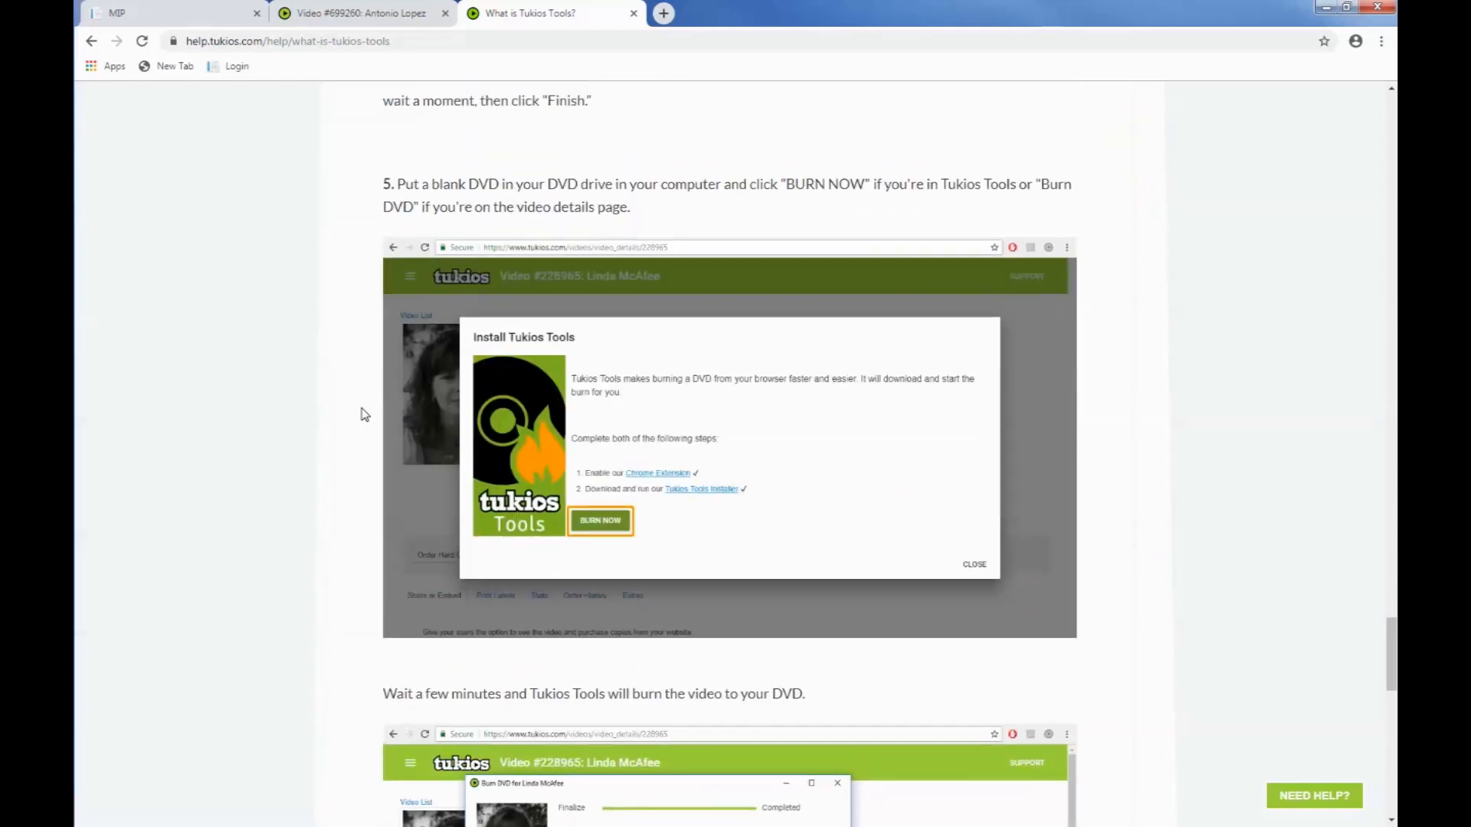
scroll(364, 413, "up", 20)
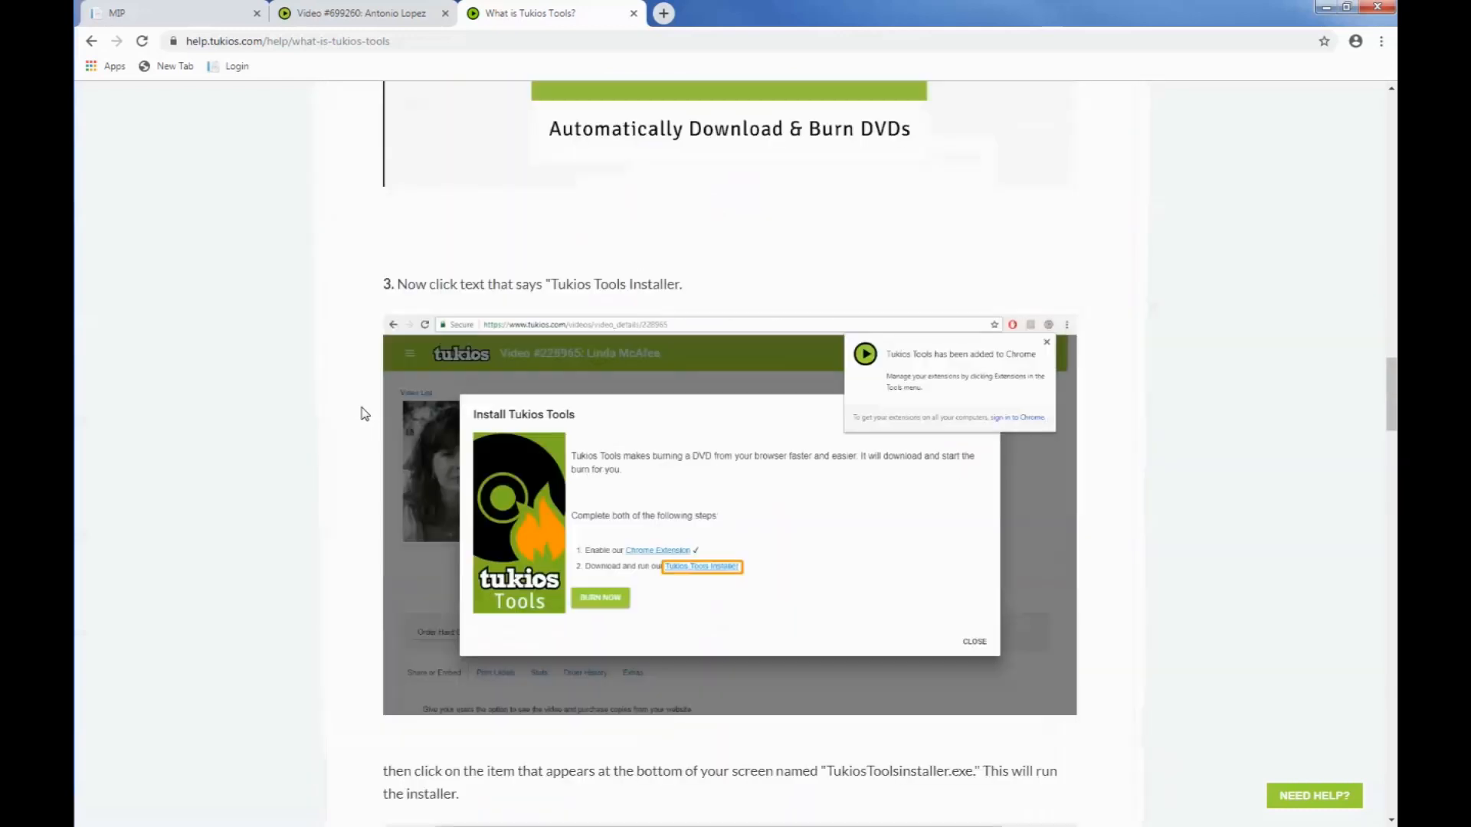
scroll(364, 413, "up", 15)
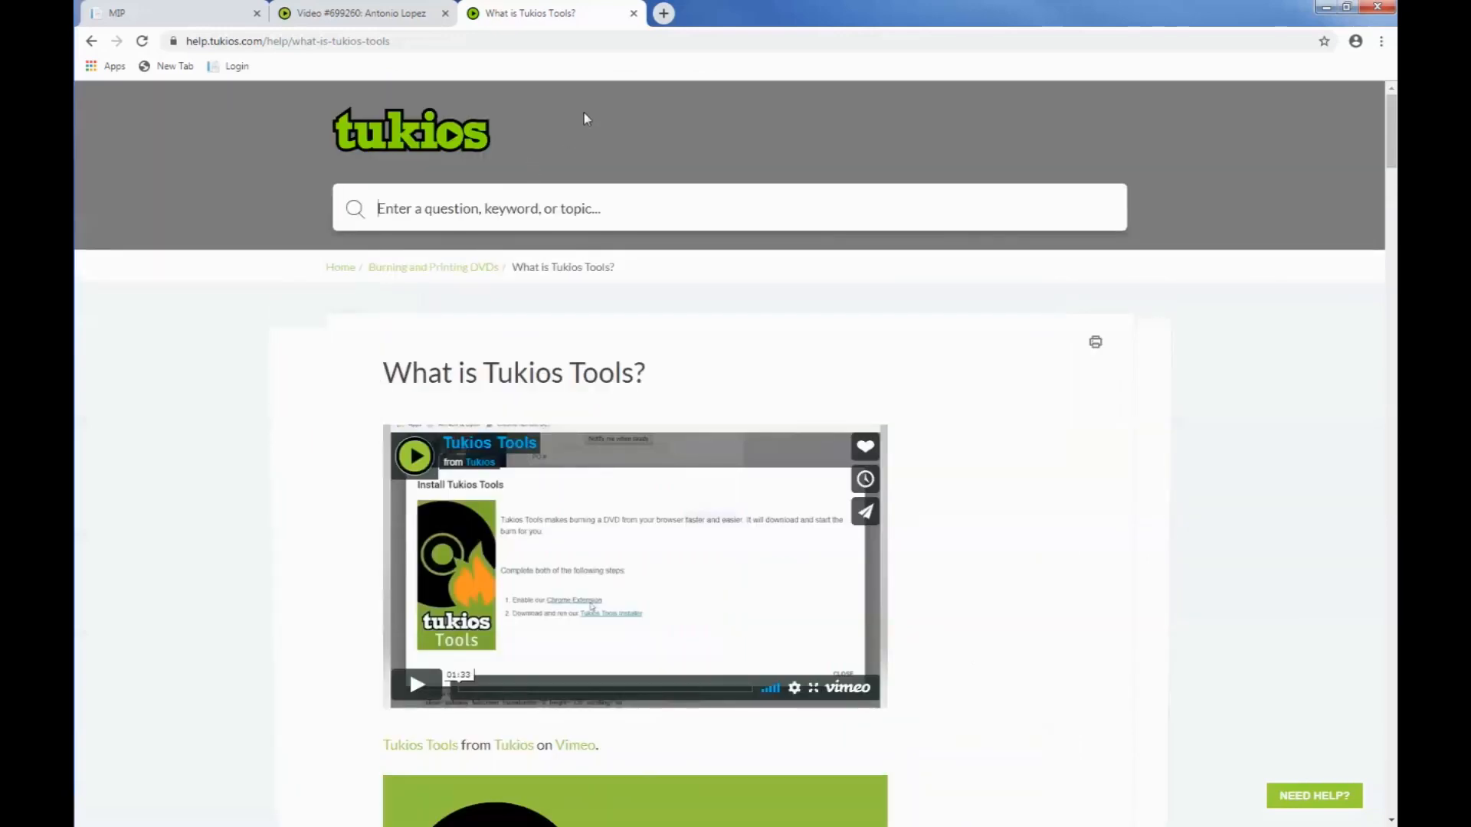
left_click(633, 14)
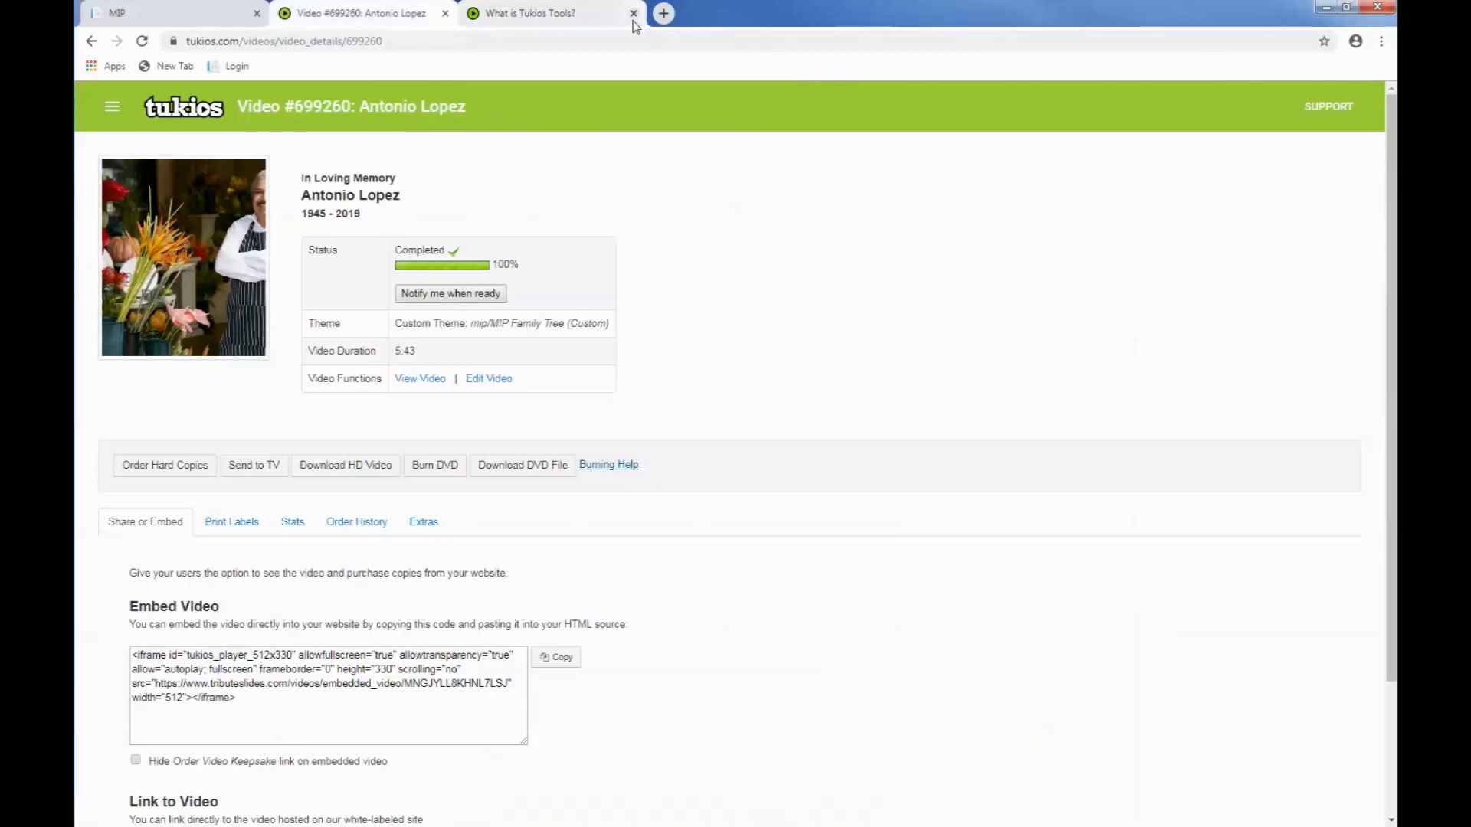
Step: Review the printable DVD jacket and DVD label downloads, including the hole size and label style options
left_click(237, 526)
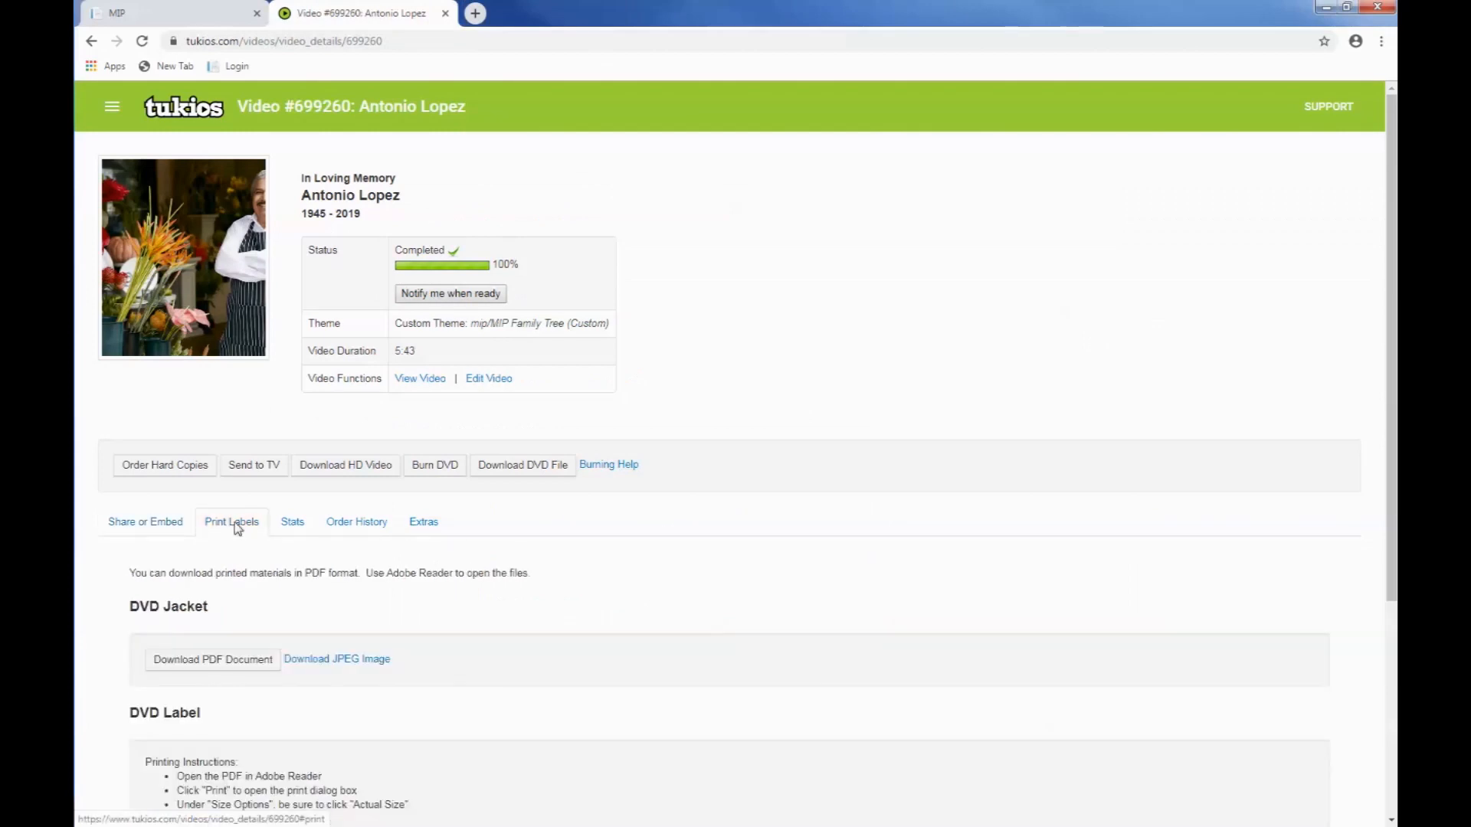
scroll(204, 660, "down", 4)
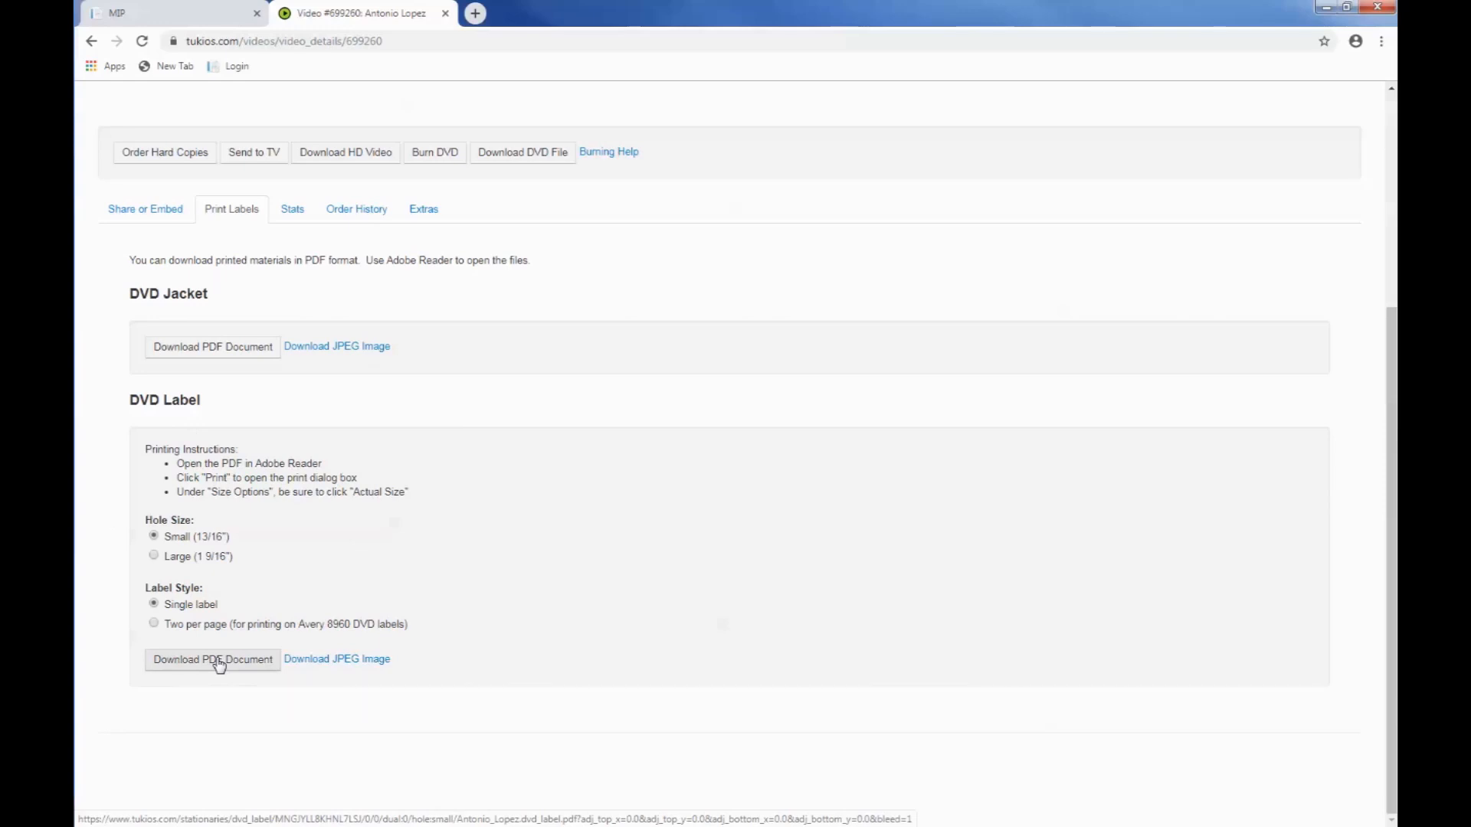
scroll(307, 655, "up", 4)
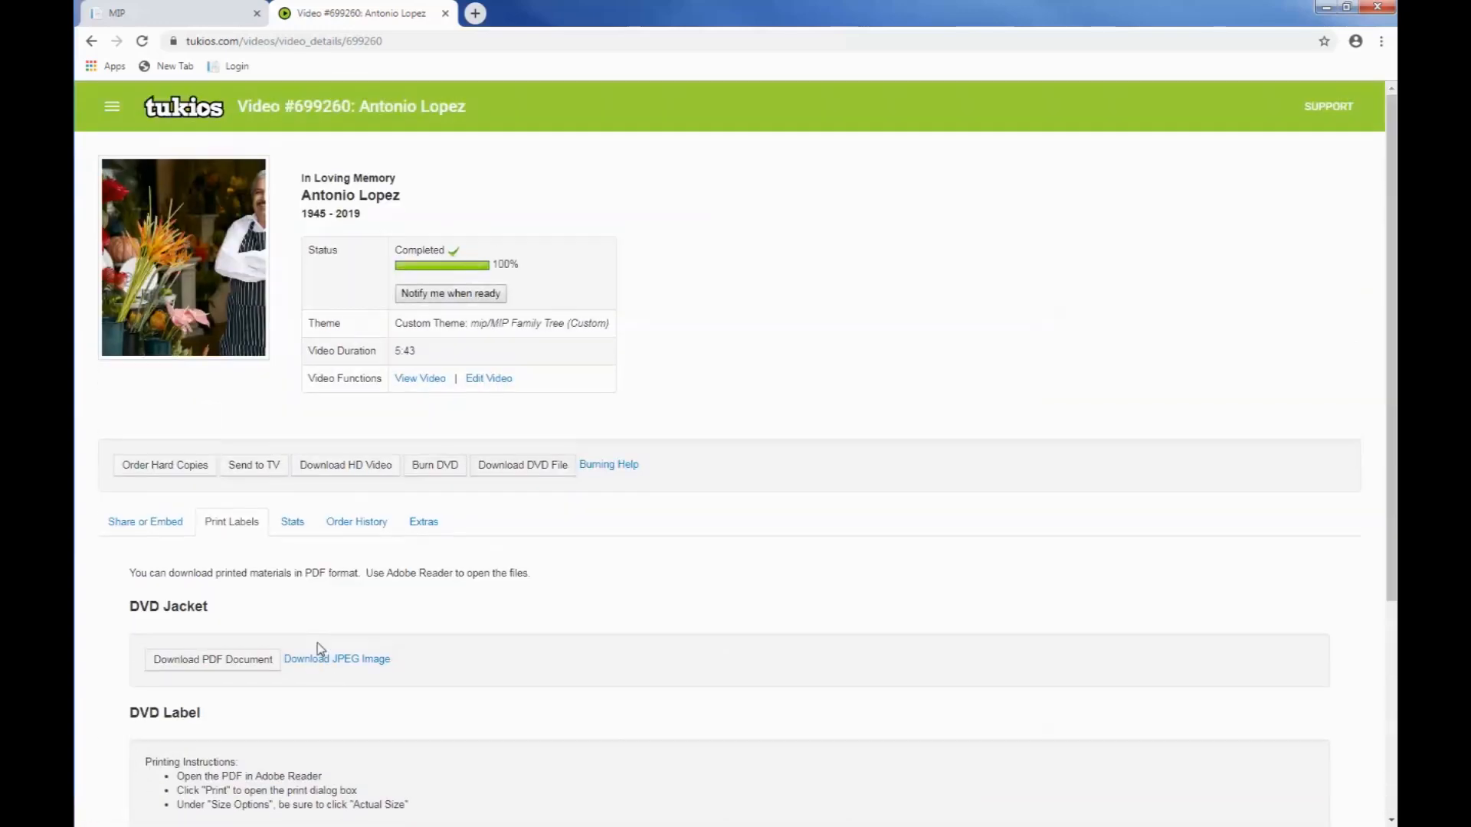
Step: Look over the video's statistics, order history, and extra resources with the alternate download links
left_click(294, 528)
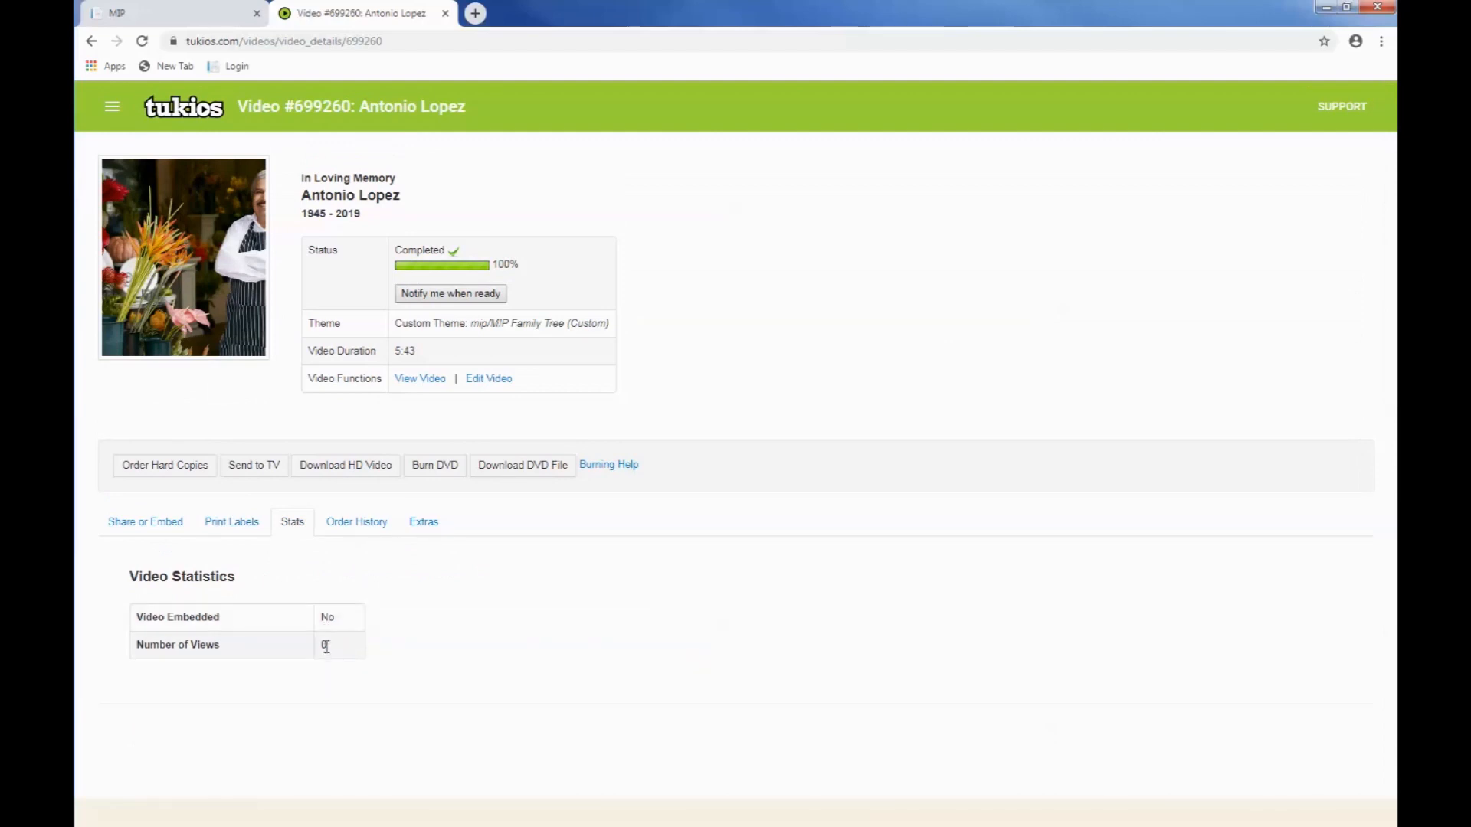
left_click(359, 529)
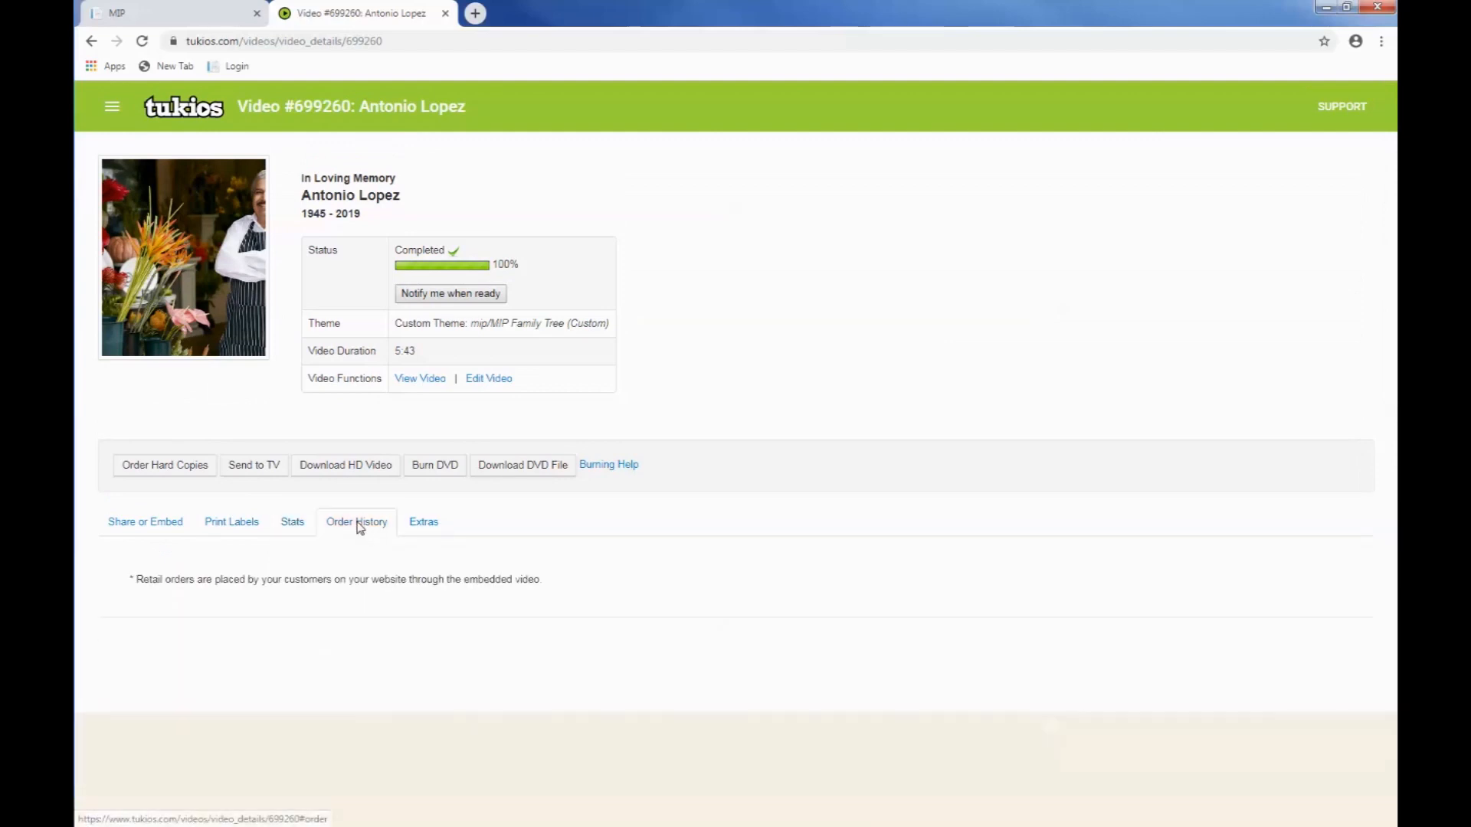
left_click(423, 529)
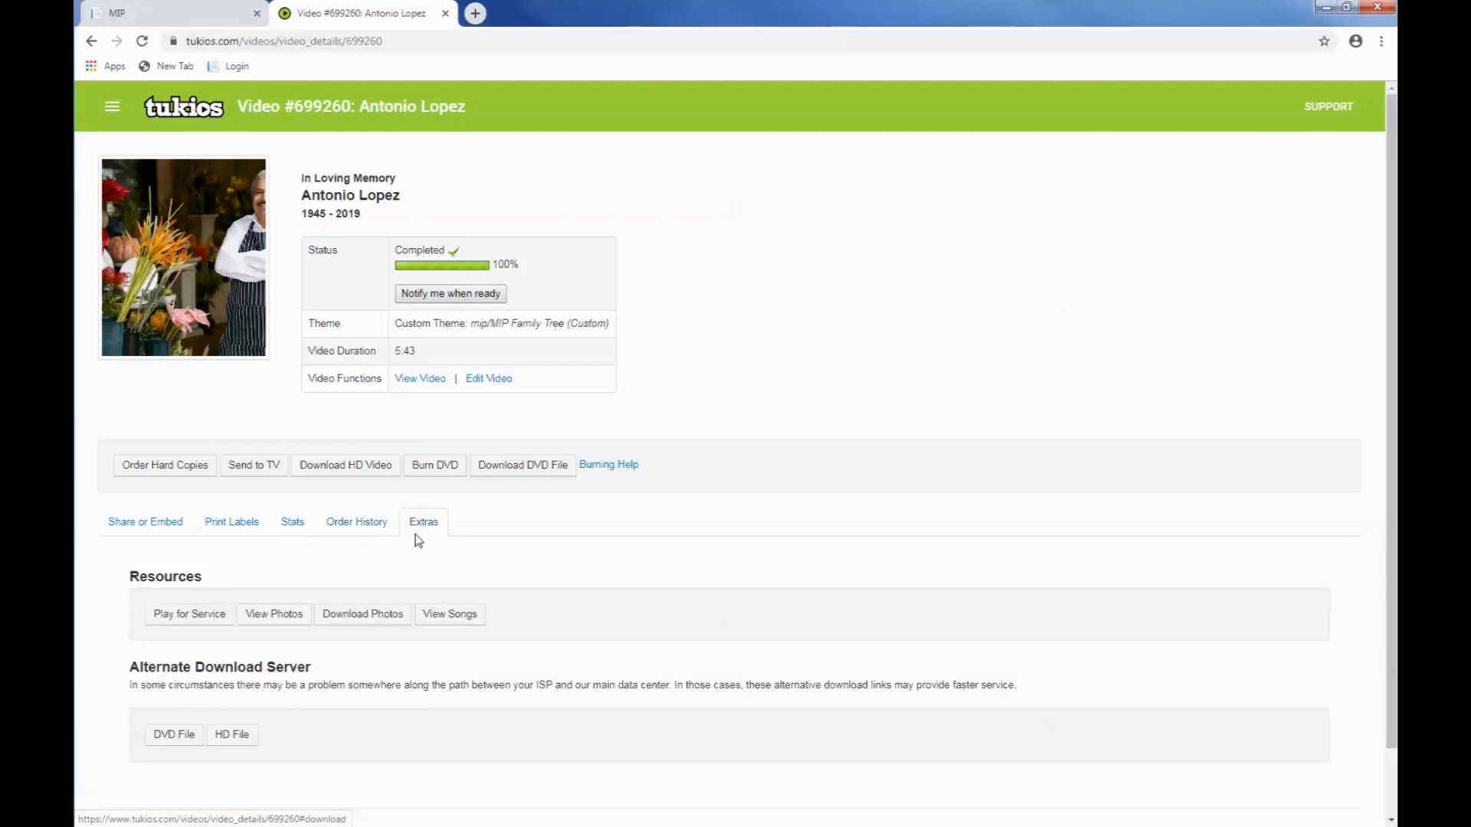
scroll(470, 561, "down", 1)
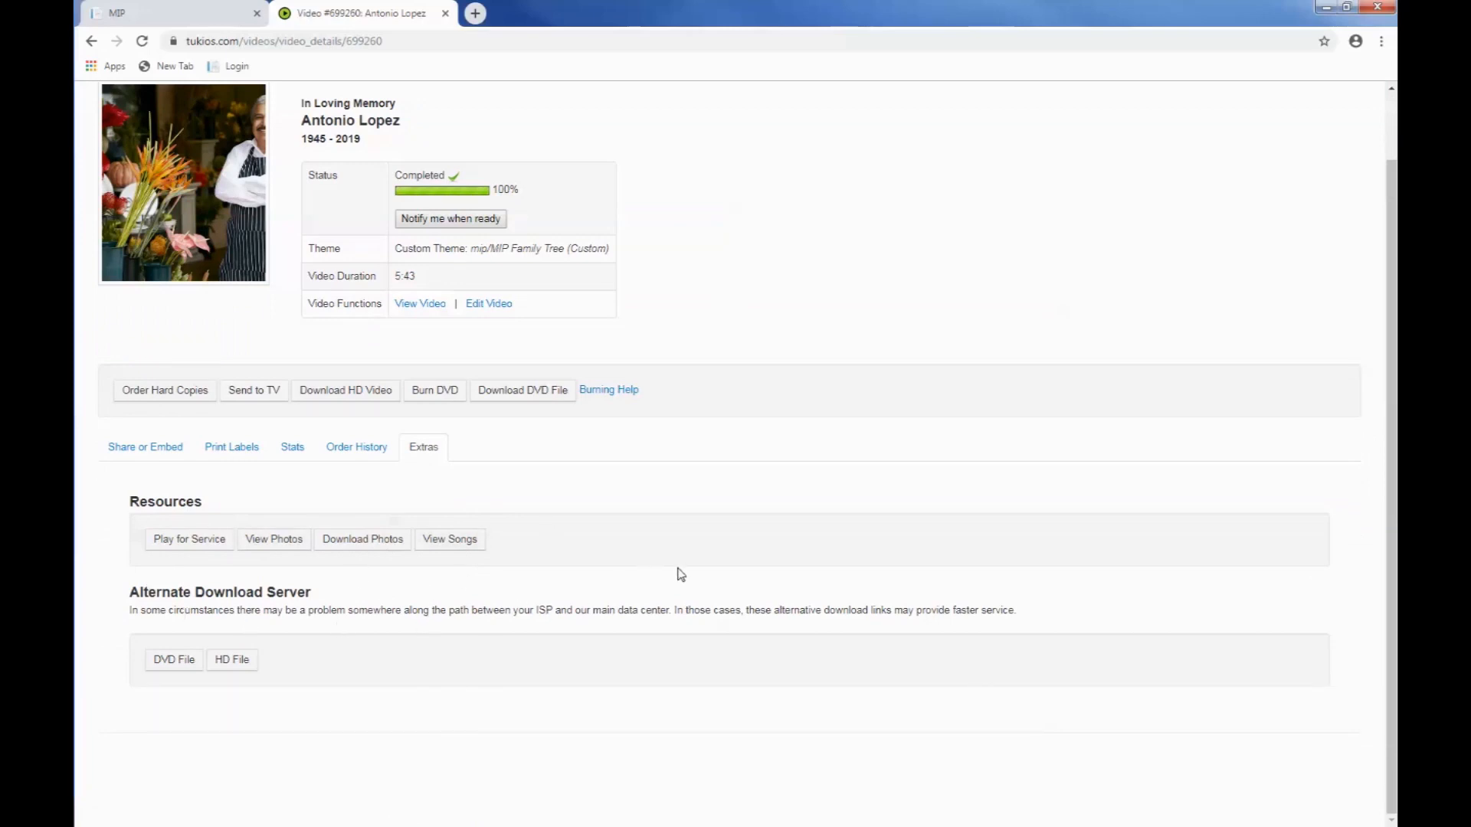
scroll(681, 574, "up", 1)
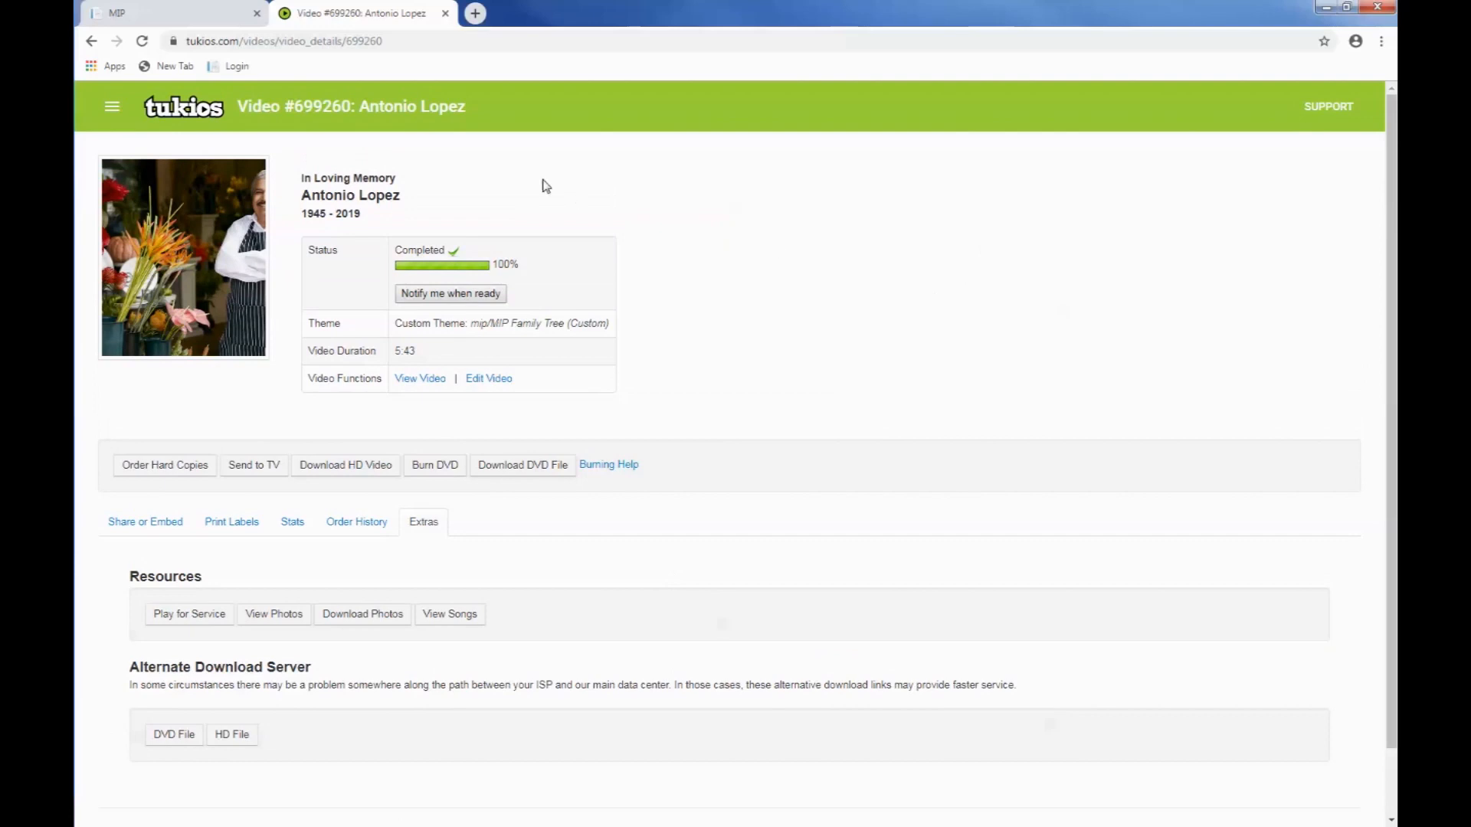
Step: Close the Tukios video details and return to the case profile in Make It! Personal
left_click(446, 14)
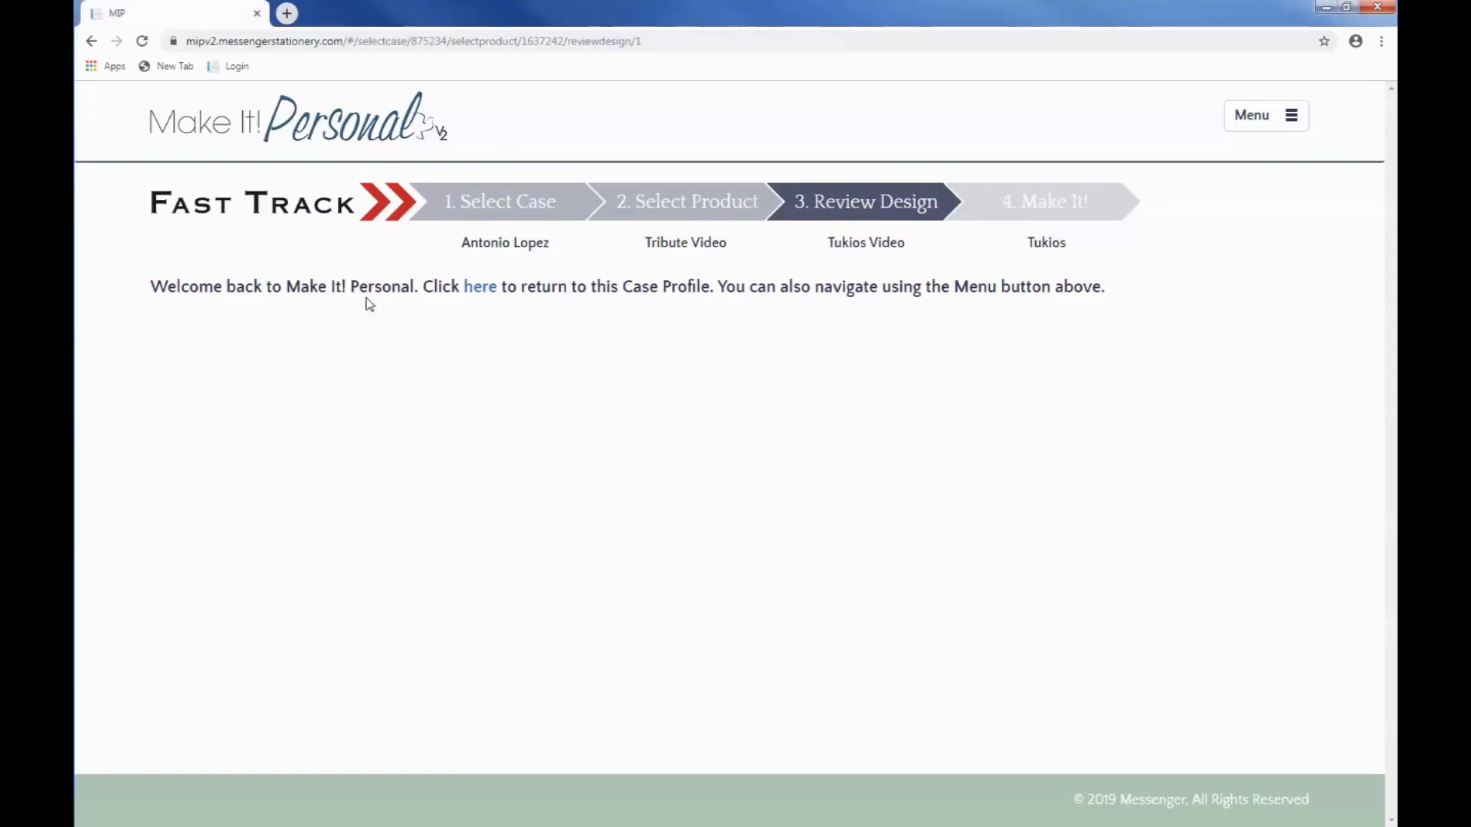
left_click(483, 288)
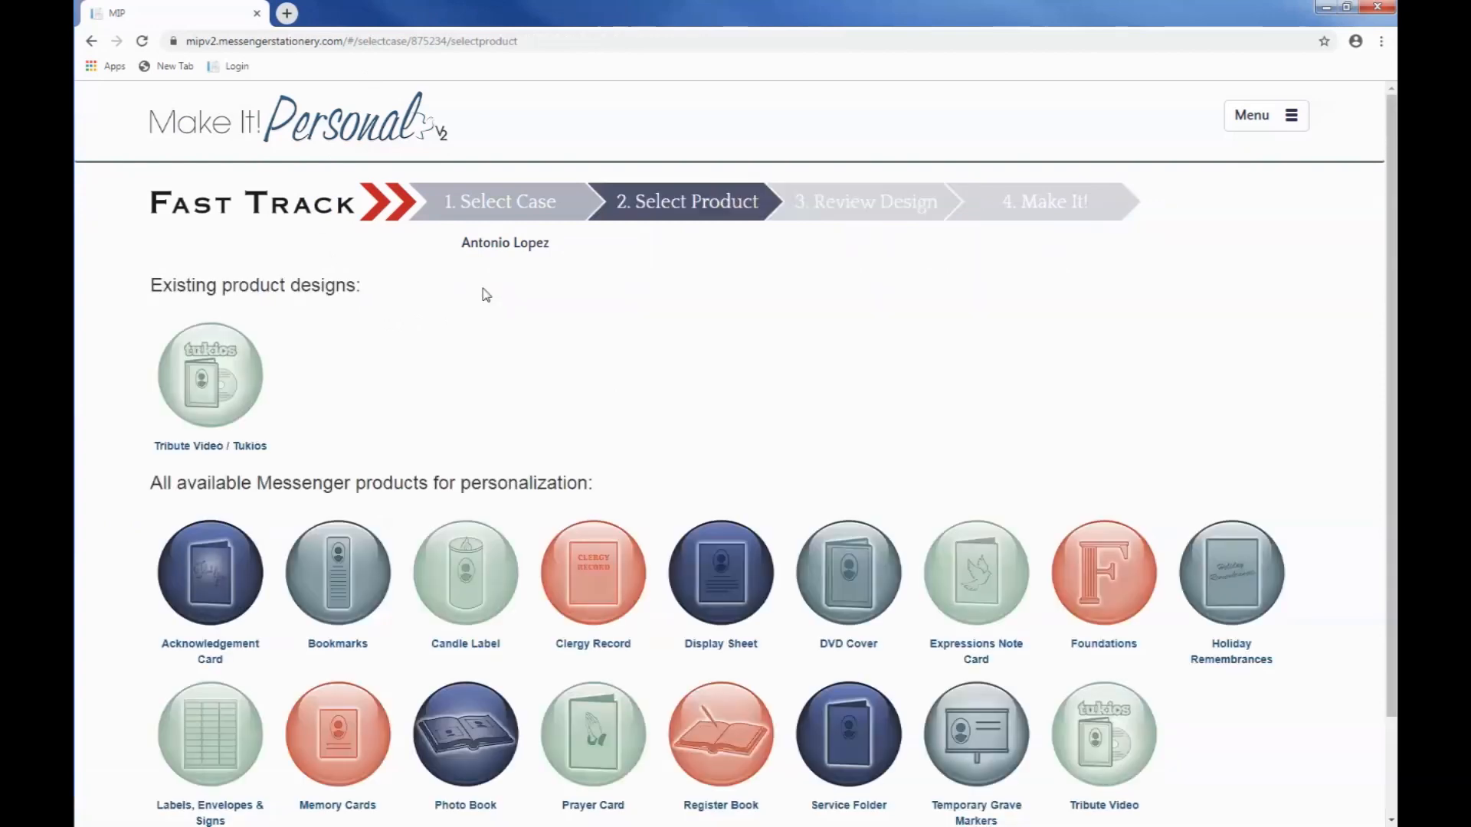